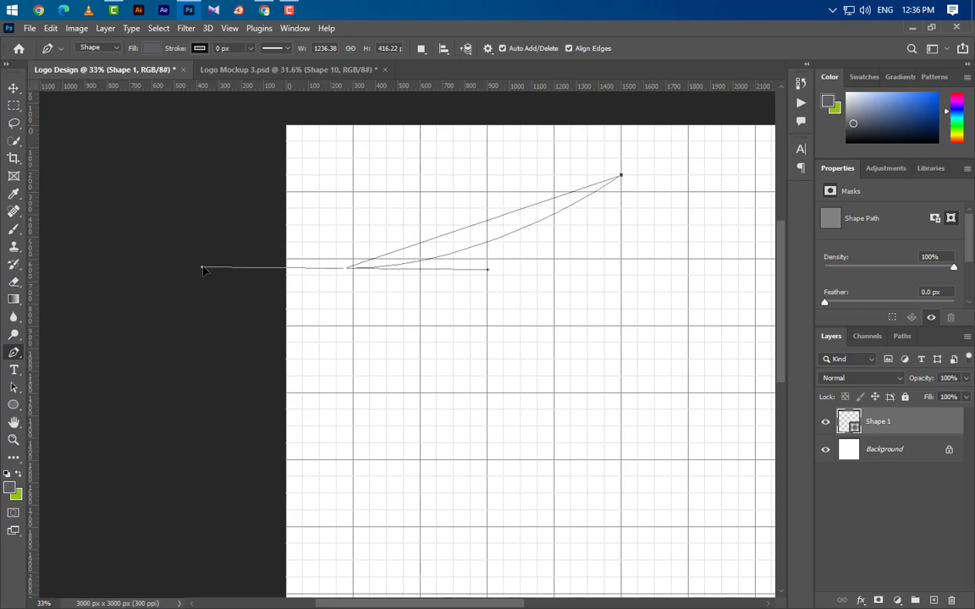
# Draw the left half of a shield with the Pen tool, curving down to the vertical centre line and closing straight up, about 1244 × 2475 px.
pyautogui.moveTo(203, 269); pyautogui.dragTo(184, 261)
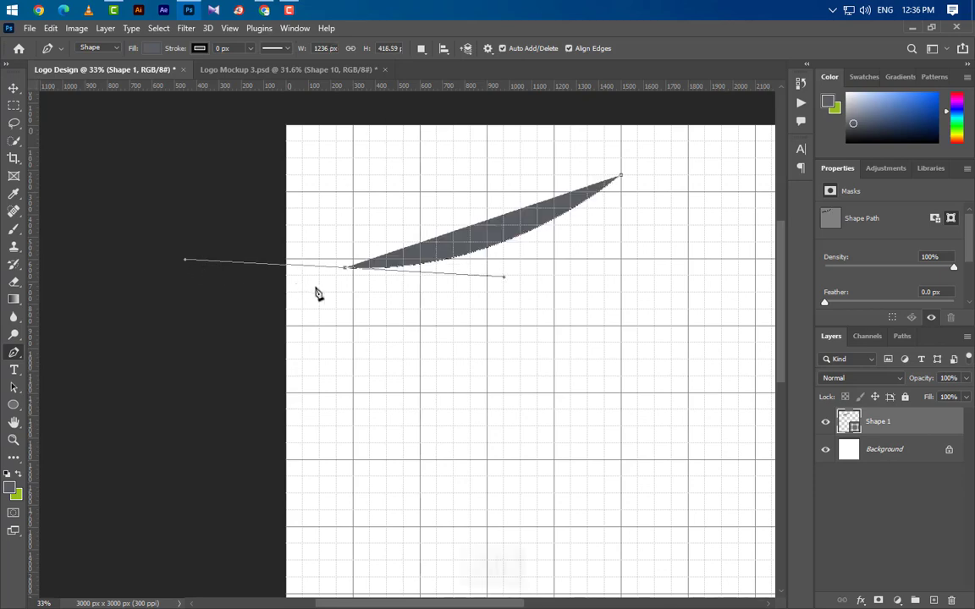
pyautogui.scroll(-4, 167, 293)
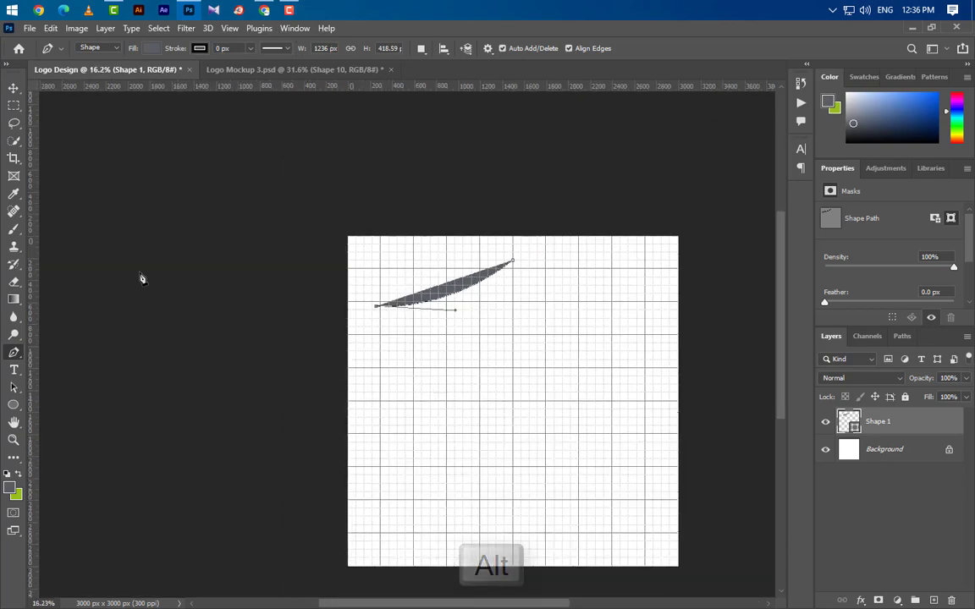
pyautogui.scroll(-1, 611, 555)
pyautogui.scroll(4, 674, 514)
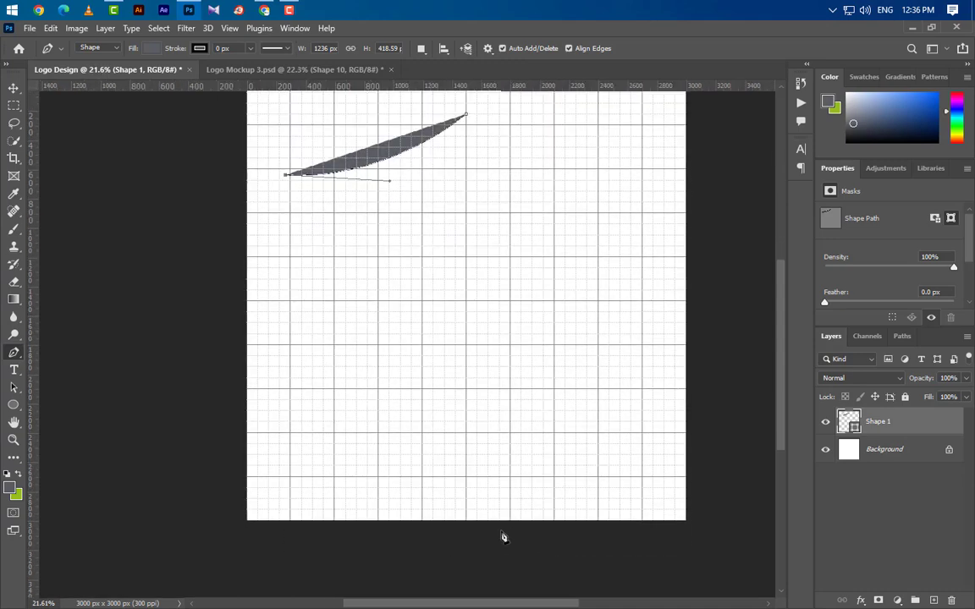
pyautogui.moveTo(466, 478); pyautogui.dragTo(675, 523)
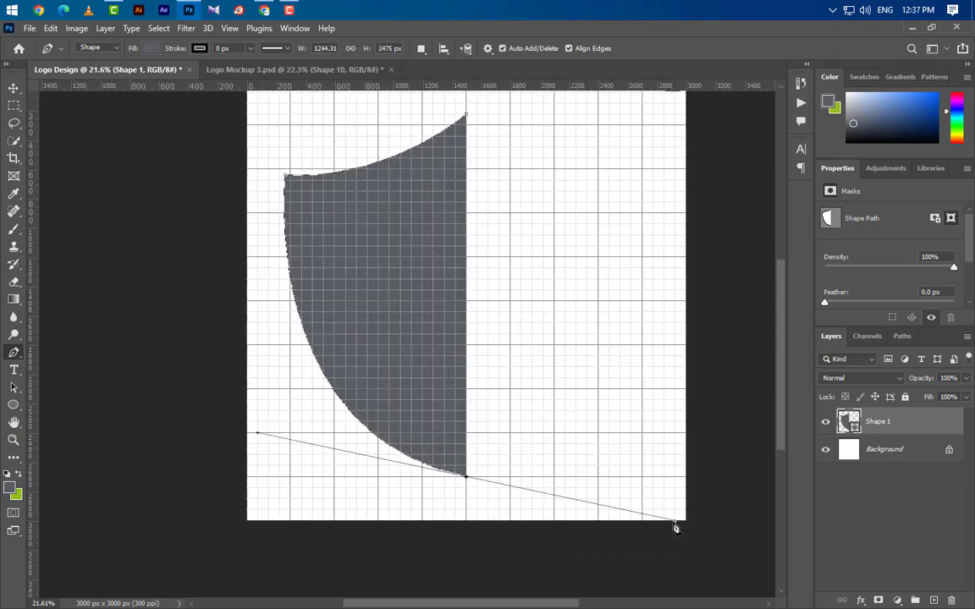
pyautogui.keyDown('alt'); pyautogui.click(466, 477); pyautogui.keyUp('alt')
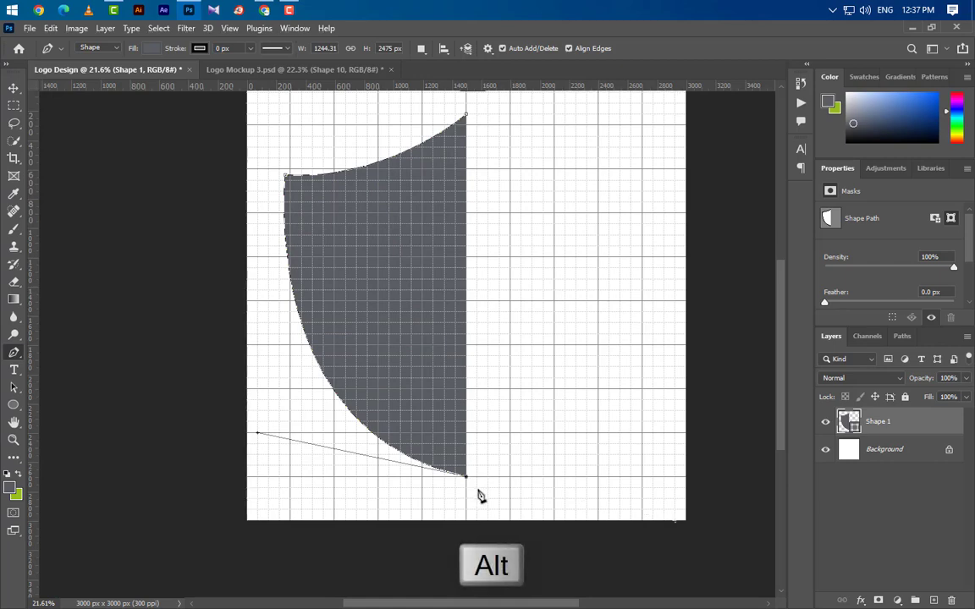
pyautogui.click(467, 117)
# Duplicate the half-shield layer, flip the copy horizontally and align it against the original's straight edge to complete the shield.
pyautogui.moveTo(935, 429); pyautogui.dragTo(915, 600)
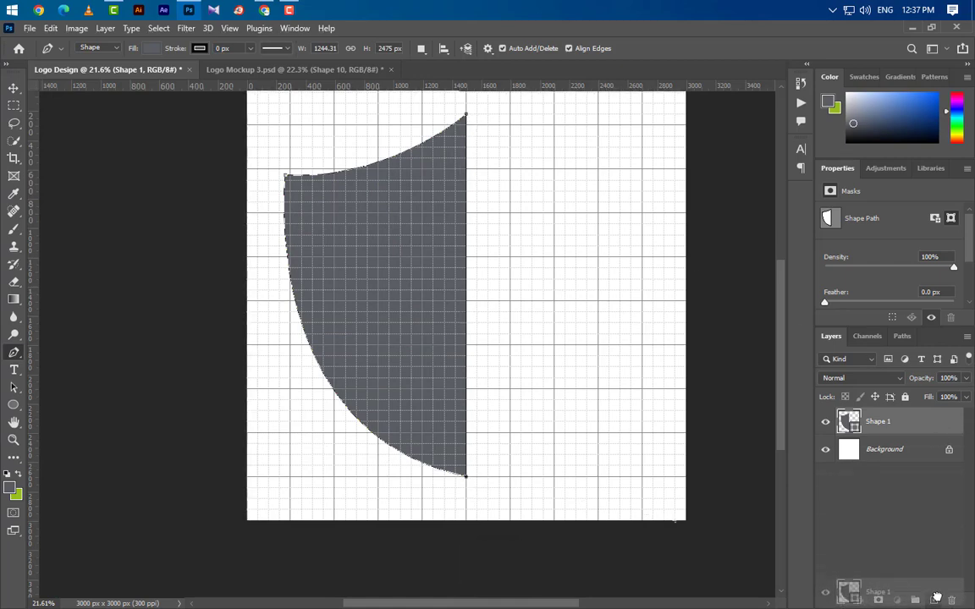
pyautogui.hotkey('ctrl', 't')
pyautogui.rightClick(339, 320)
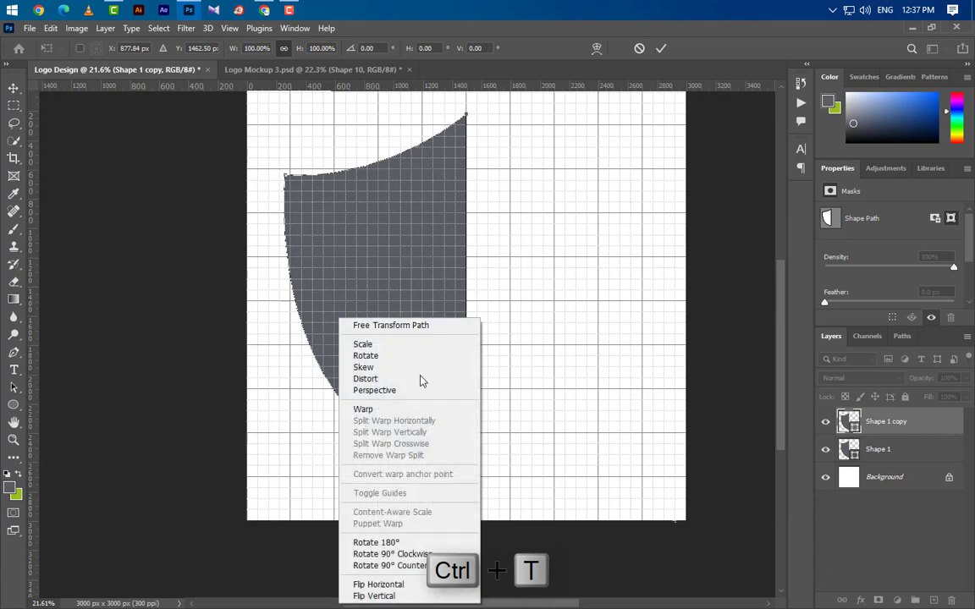
pyautogui.click(378, 585)
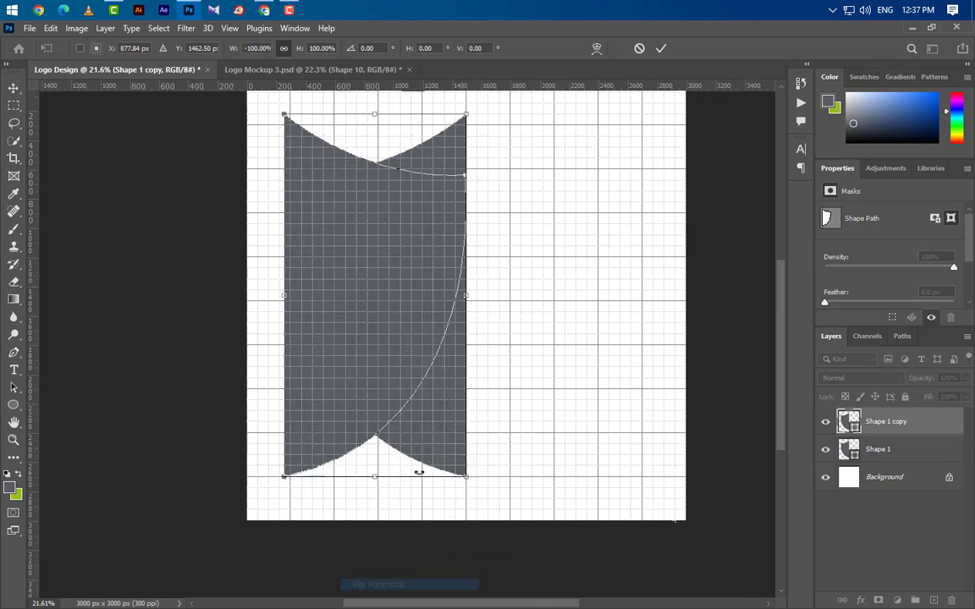
pyautogui.moveTo(396, 262); pyautogui.dragTo(536, 258)
pyautogui.click(662, 51)
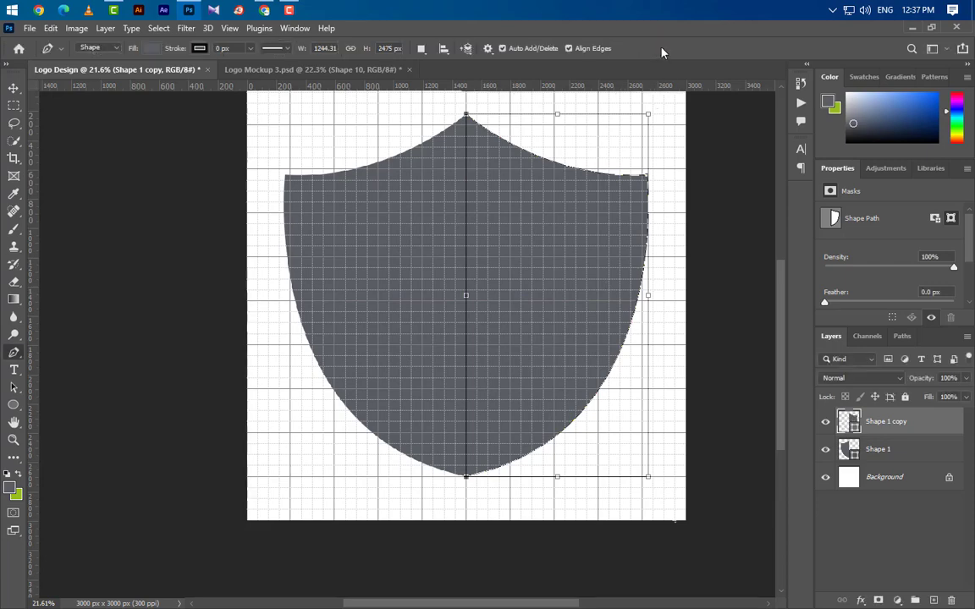
# Combine the two half-shield layers into one smart object and rasterize it.
pyautogui.press('v')
pyautogui.scroll(-1, 206, 366)
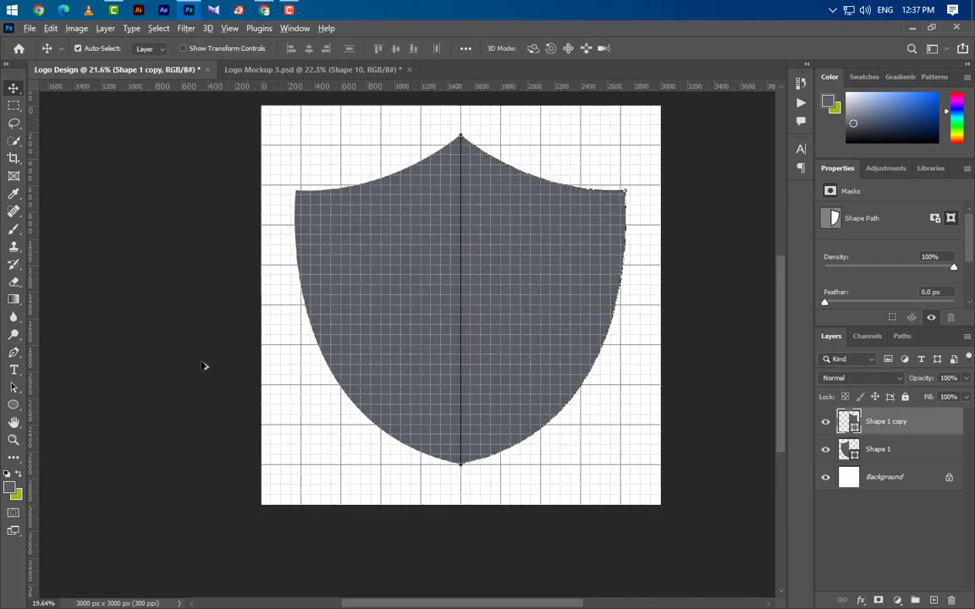
pyautogui.scroll(3, 565, 194)
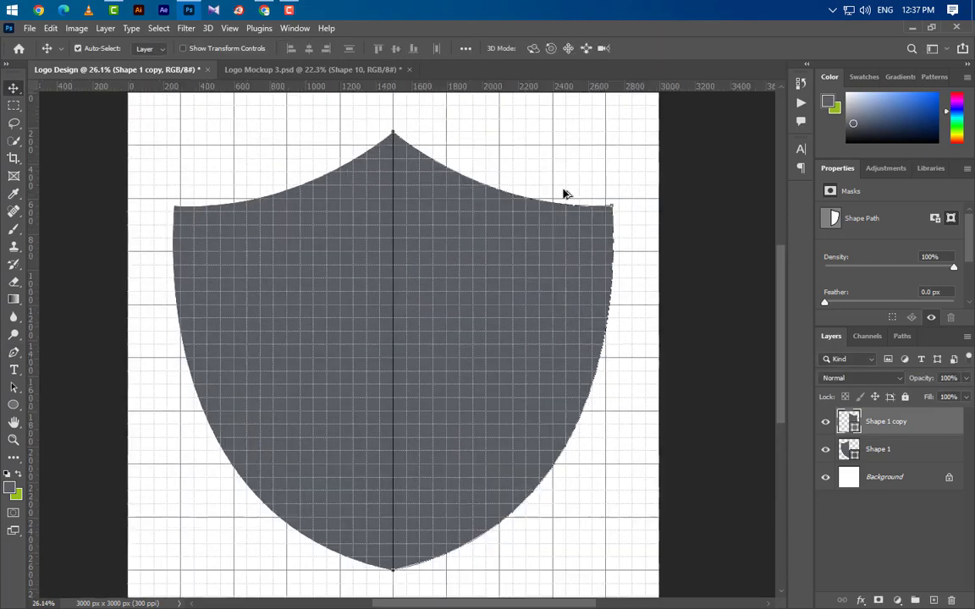
pyautogui.keyDown('shift'); pyautogui.click(927, 455); pyautogui.keyUp('shift')
pyautogui.rightClick(931, 427)
pyautogui.click(787, 220)
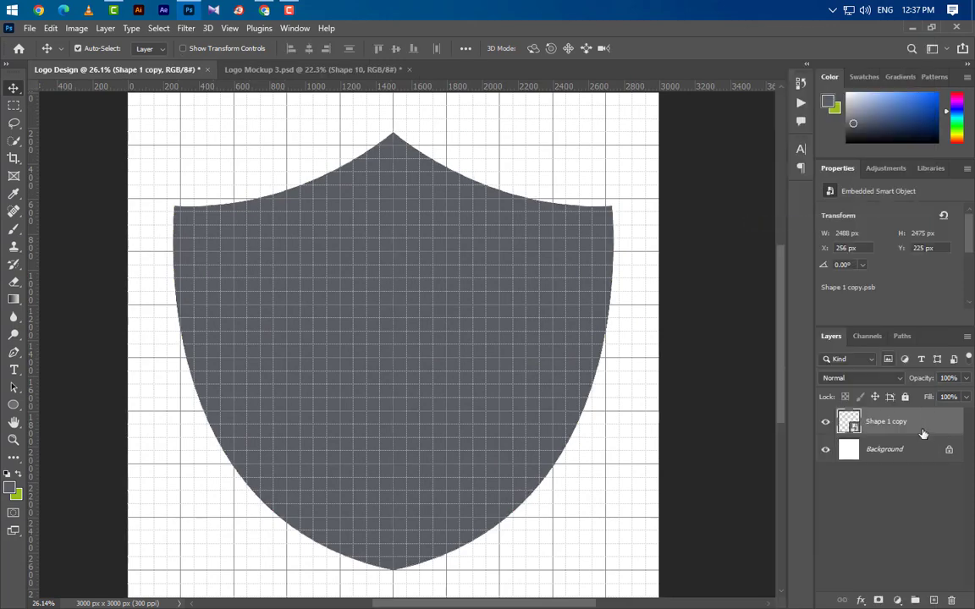
pyautogui.rightClick(922, 433)
pyautogui.click(762, 288)
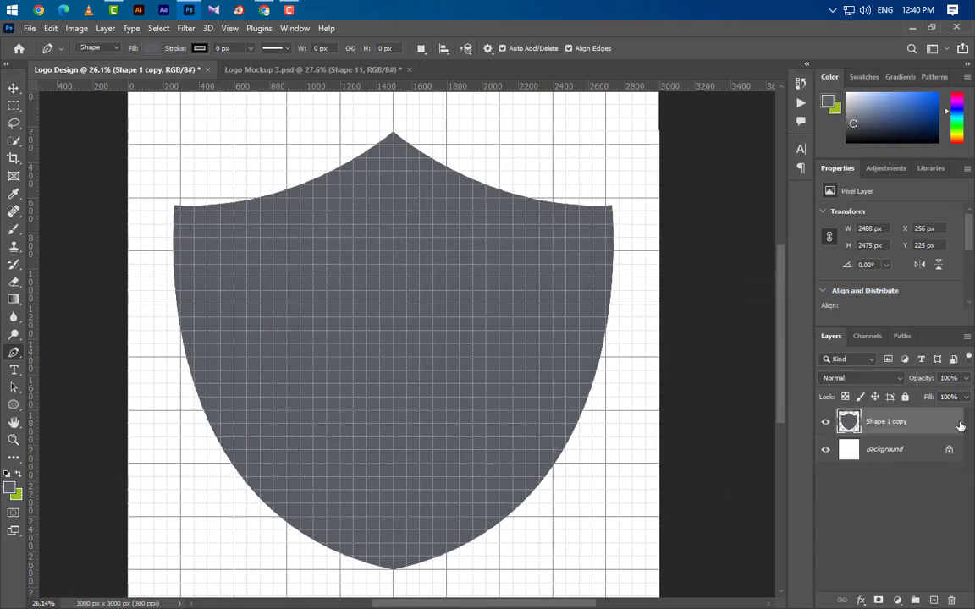
# Apply a Color Overlay in bright lime green (#bbff00) to the shield layer.
pyautogui.doubleClick(927, 421)
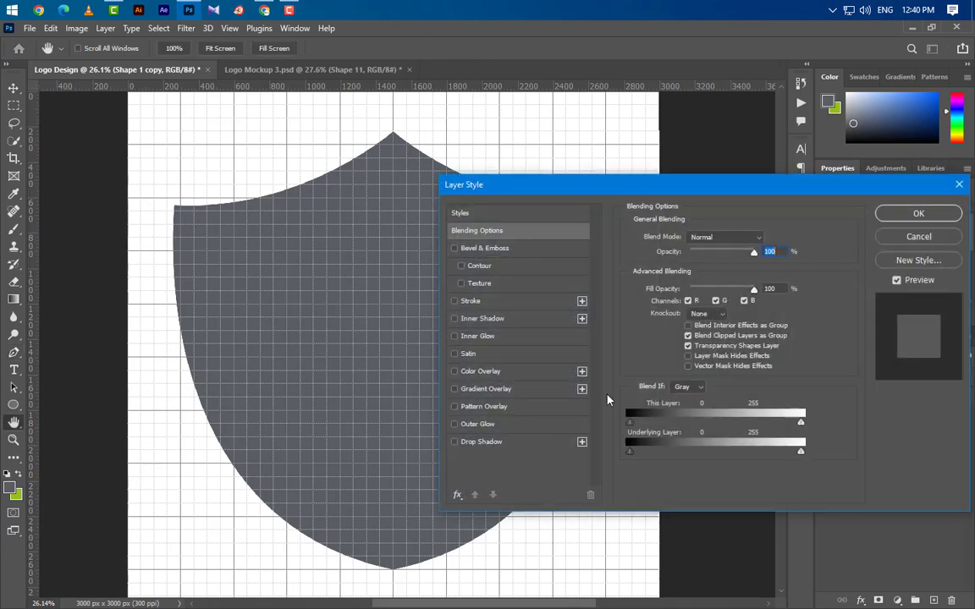
pyautogui.click(480, 370)
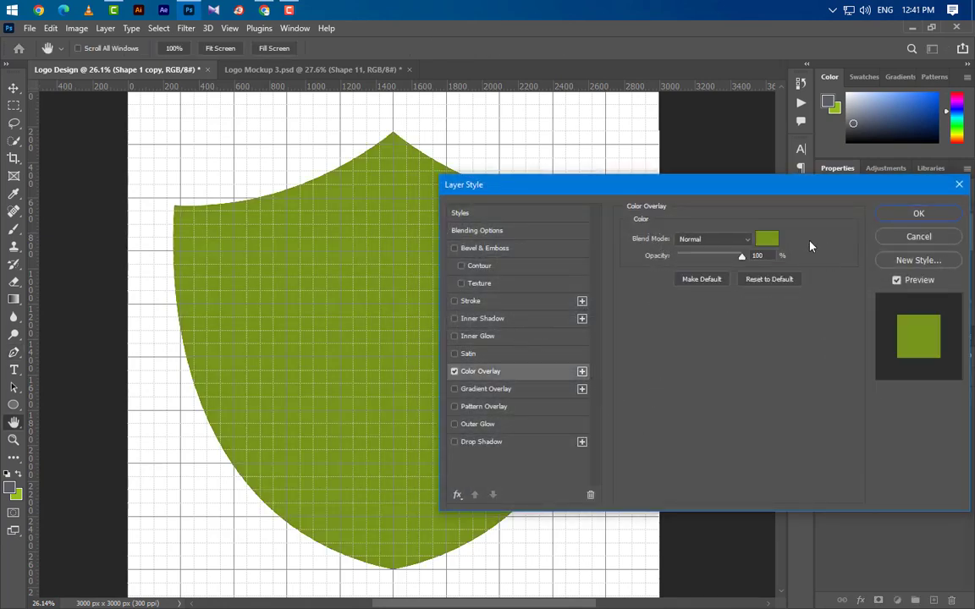
pyautogui.click(767, 236)
pyautogui.moveTo(760, 295); pyautogui.dragTo(787, 277)
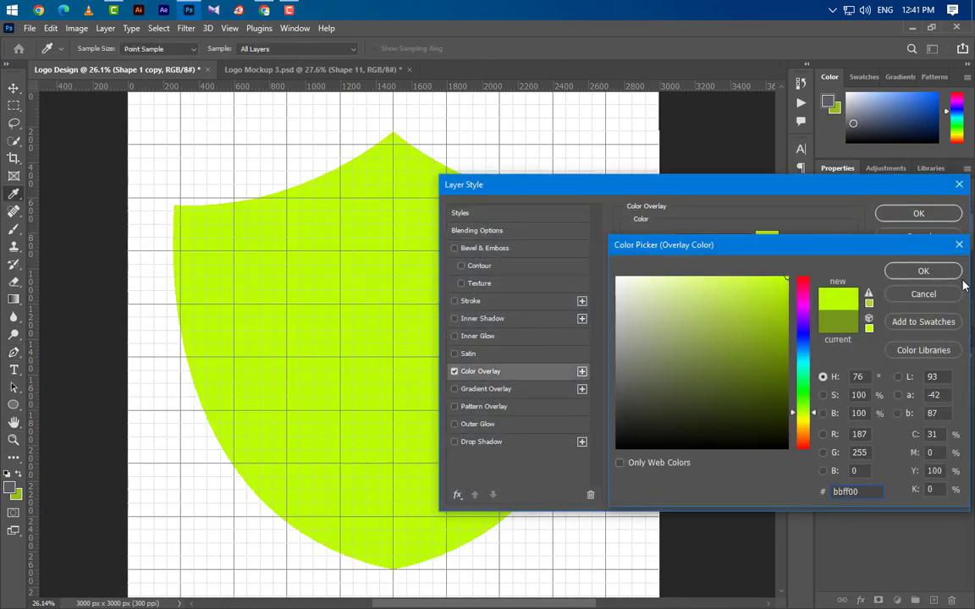
pyautogui.click(923, 271)
pyautogui.click(918, 213)
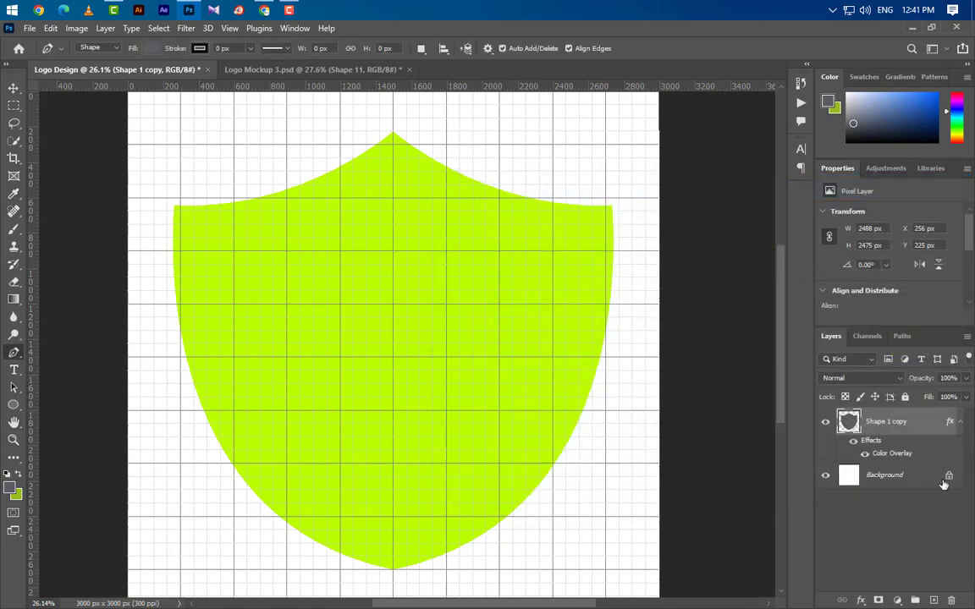
# On a new layer, draw a curved path segment from the shield's top point to about 450 px left and 787 px below it.
pyautogui.click(933, 601)
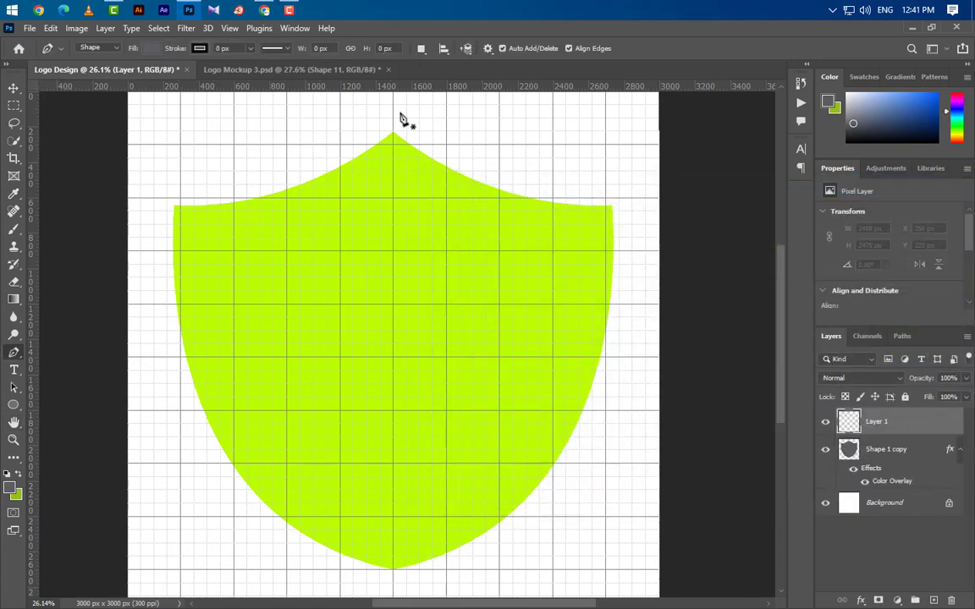
pyautogui.scroll(5, 402, 118)
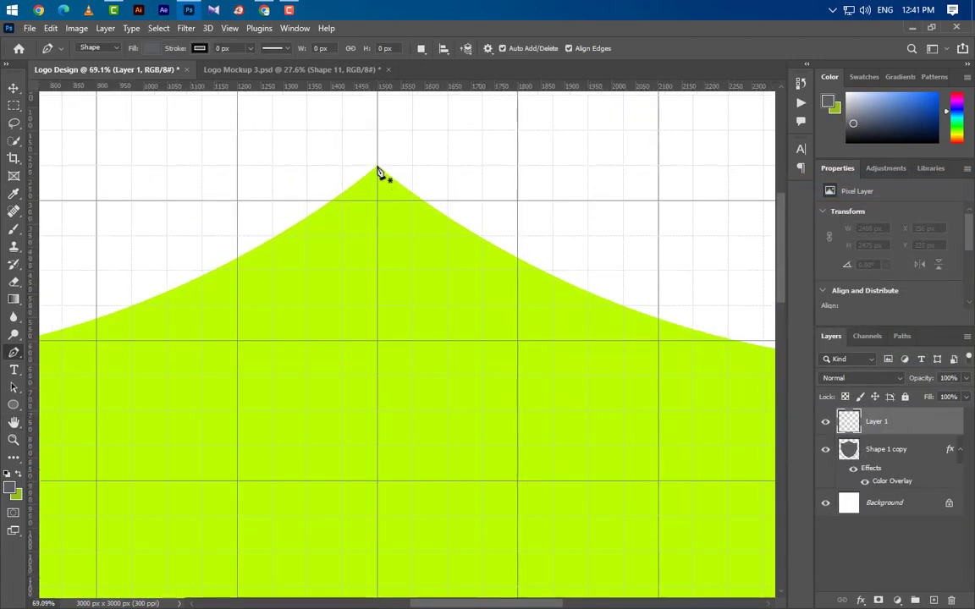
pyautogui.click(378, 172)
pyautogui.scroll(-4, 516, 233)
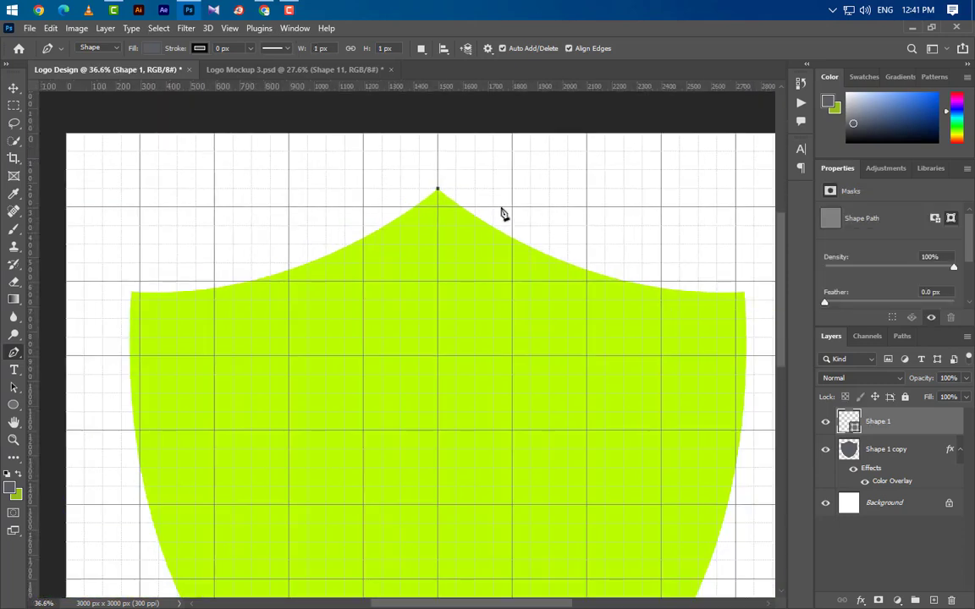
pyautogui.scroll(-1, 499, 215)
pyautogui.scroll(2, 262, 434)
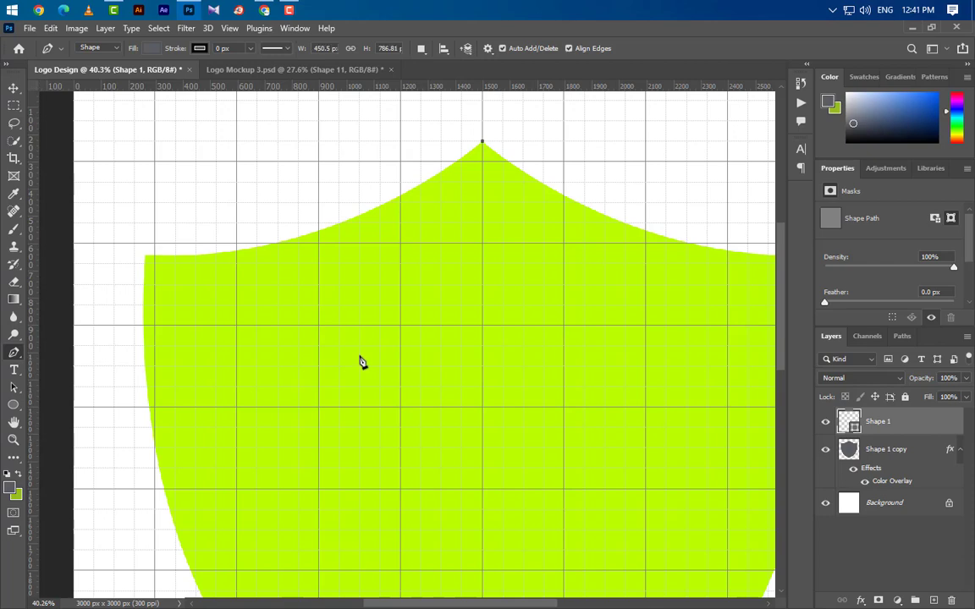
pyautogui.moveTo(237, 409); pyautogui.dragTo(131, 493)
pyautogui.hscroll(1, 544, 396)
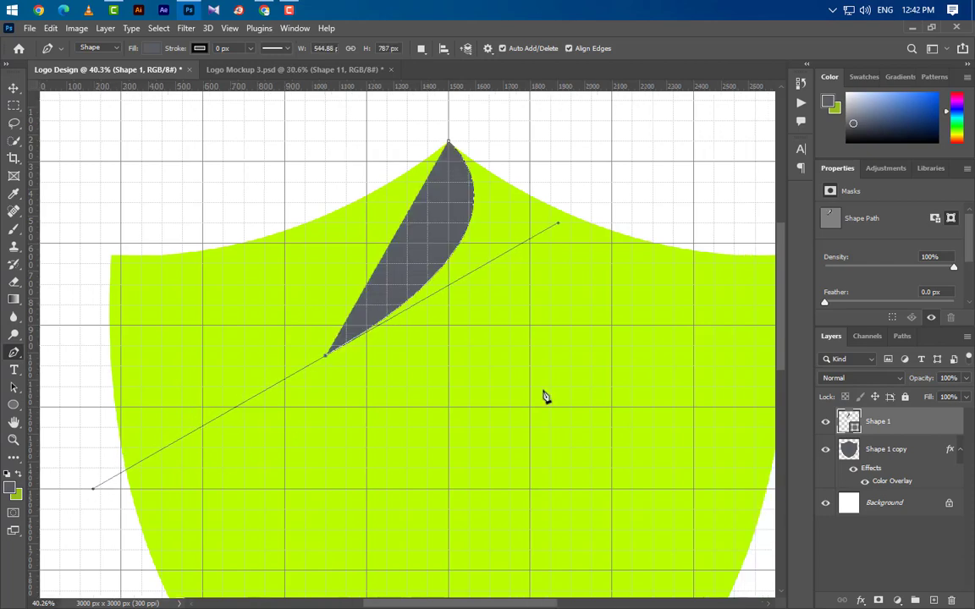
# Continue the path with a second curve bulging left and ending on the shield's lower-left edge to form an S shape.
pyautogui.scroll(-3, 442, 246)
pyautogui.scroll(-1, 303, 569)
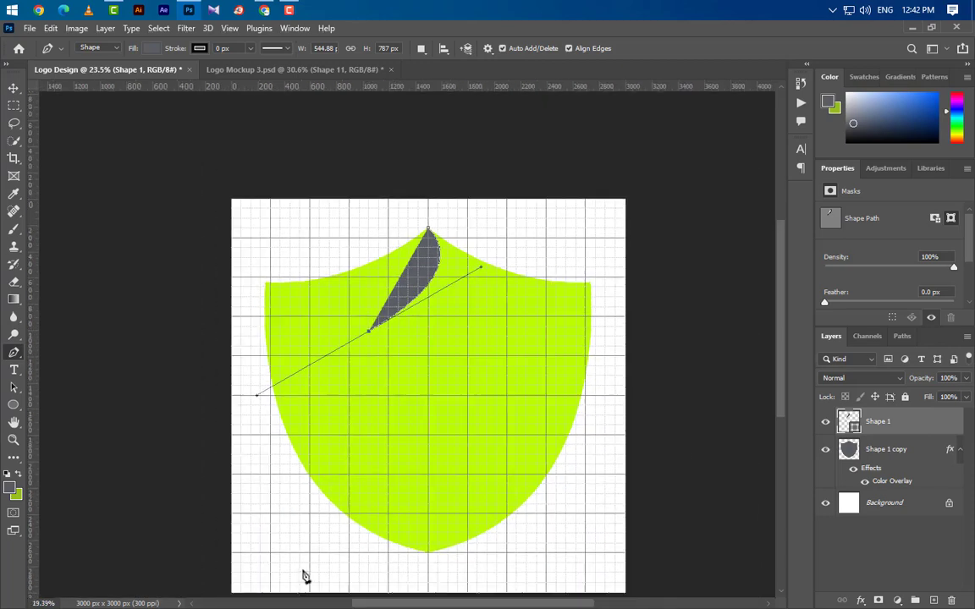
pyautogui.scroll(3, 300, 580)
pyautogui.scroll(-1, 407, 472)
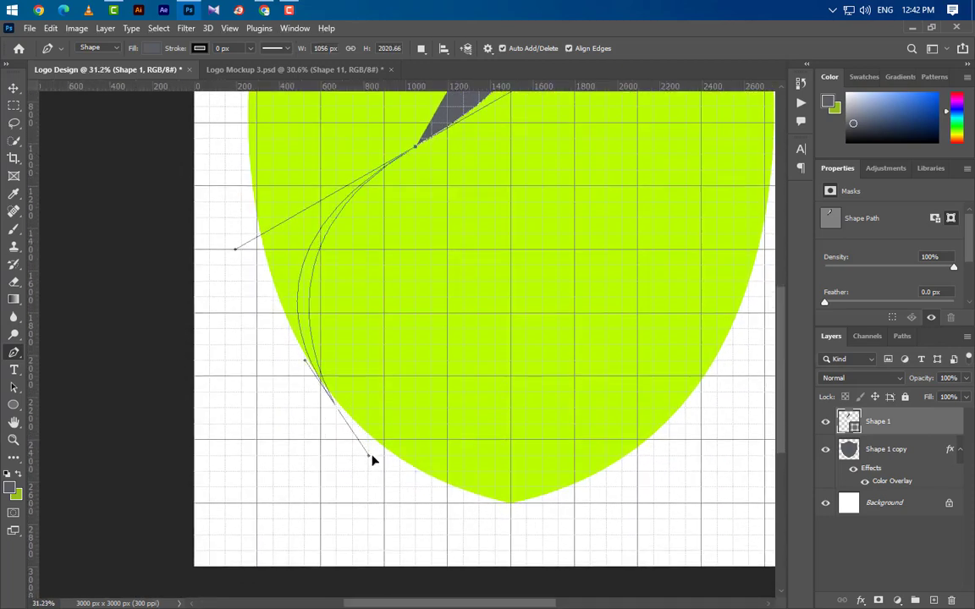
pyautogui.moveTo(377, 461); pyautogui.dragTo(375, 456)
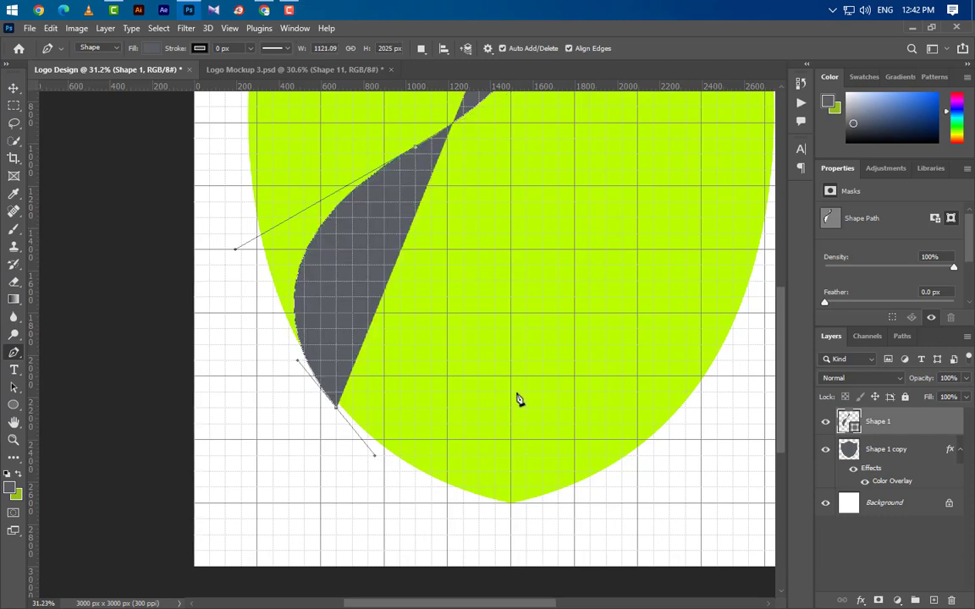
# Nudge the last anchor right onto the shield's edge and remove its outgoing direction handle.
pyautogui.hotkey('shift', 'Right')
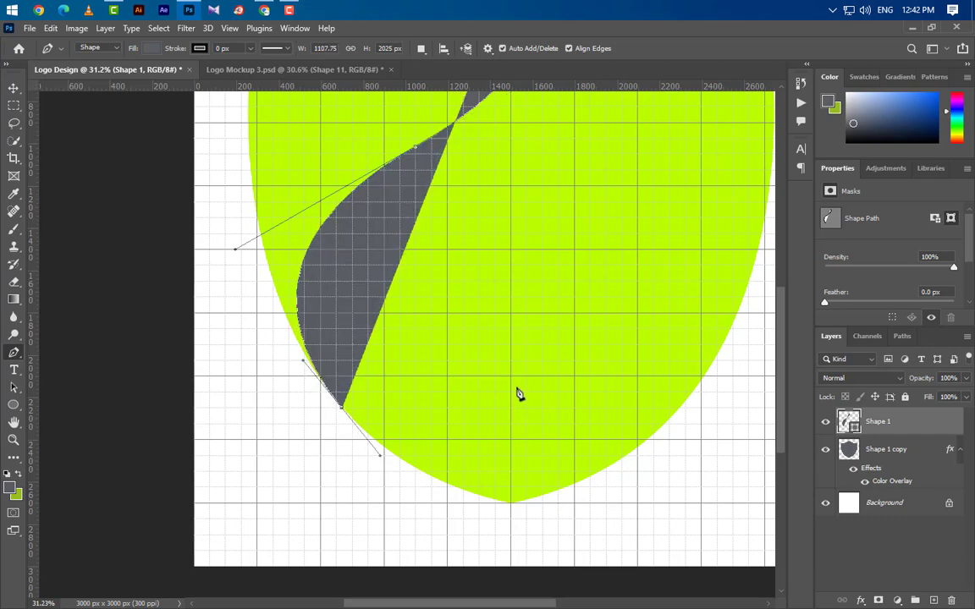
pyautogui.keyDown('alt'); pyautogui.click(345, 410); pyautogui.keyUp('alt')
pyautogui.scroll(4, 341, 422)
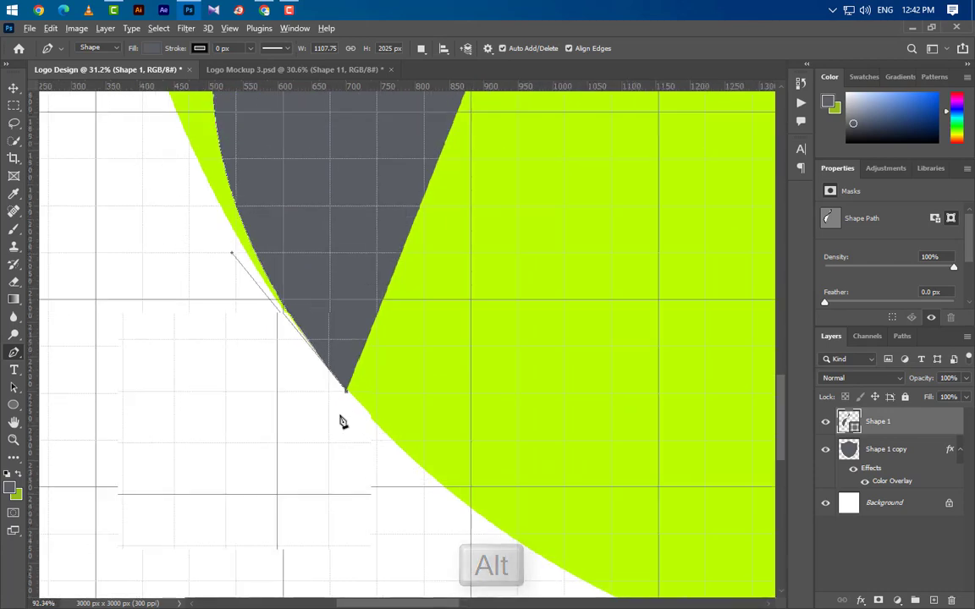
pyautogui.scroll(1, 342, 422)
pyautogui.press('Right')
pyautogui.press('Right')
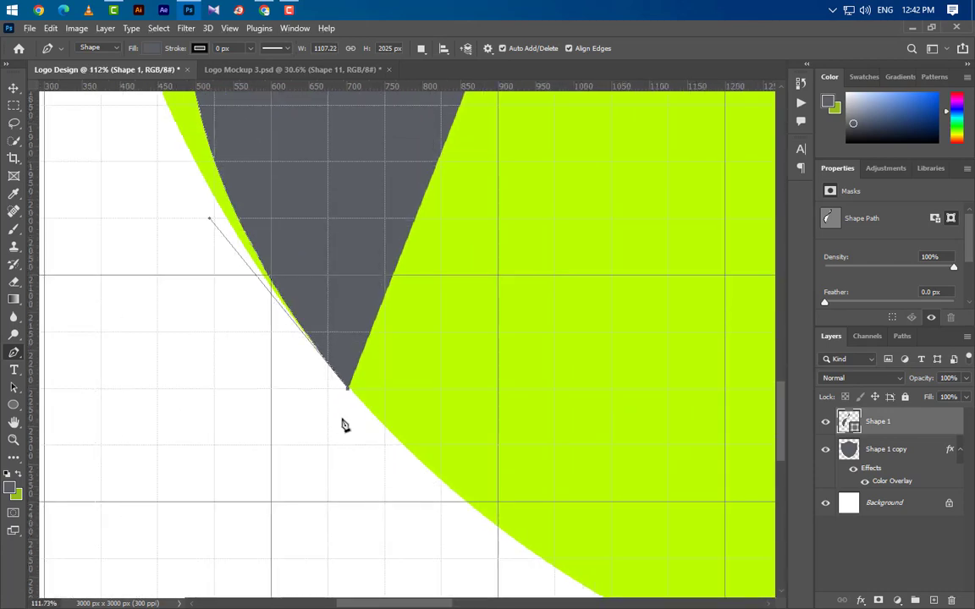
# Close the path with straight segments running outside the shield's left side and back to its top point.
pyautogui.scroll(-8, 369, 439)
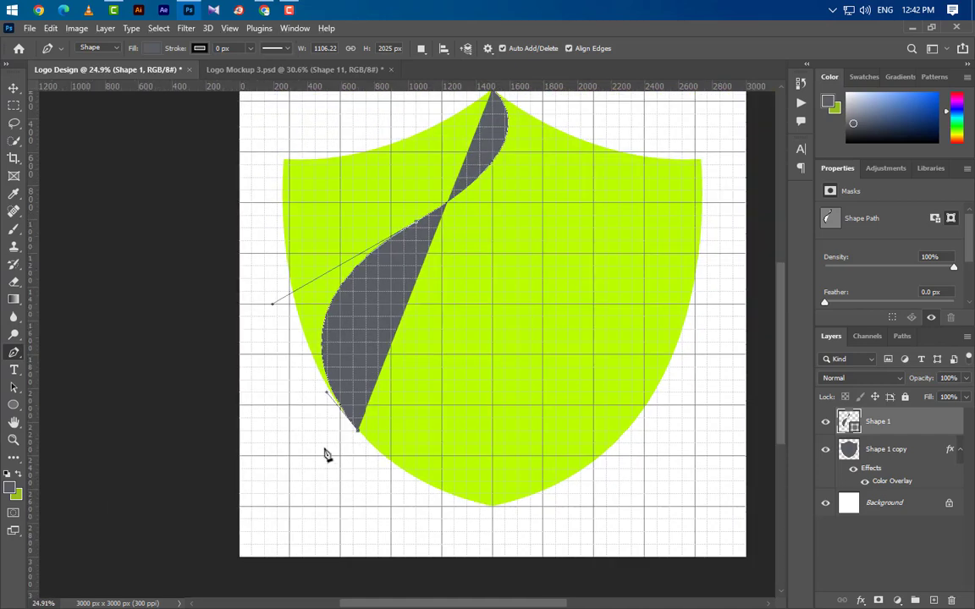
pyautogui.click(327, 442)
pyautogui.click(277, 351)
pyautogui.click(258, 239)
pyautogui.click(264, 127)
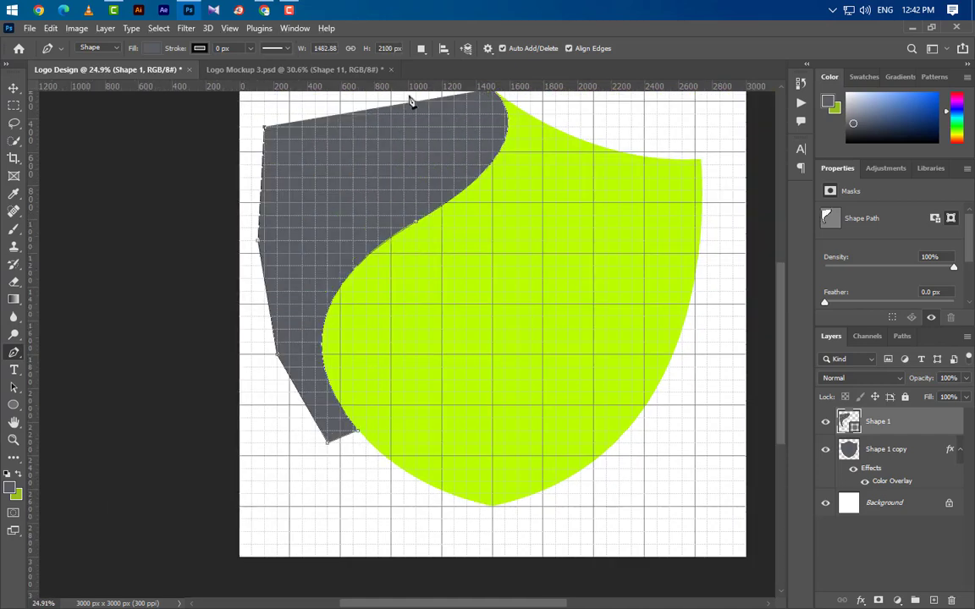
pyautogui.click(493, 92)
pyautogui.scroll(2, 496, 200)
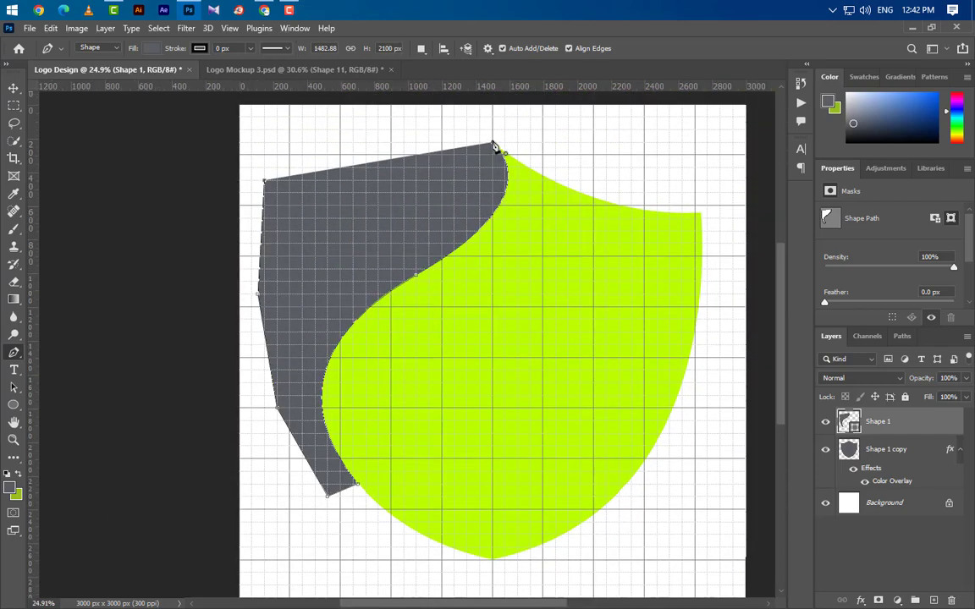
# Rasterize the S-curve shape, delete everything on it outside the shield's outline using an inverted shield selection, and deselect.
pyautogui.keyDown('ctrl'); pyautogui.click(848, 449); pyautogui.keyUp('ctrl')
pyautogui.click(158, 28)
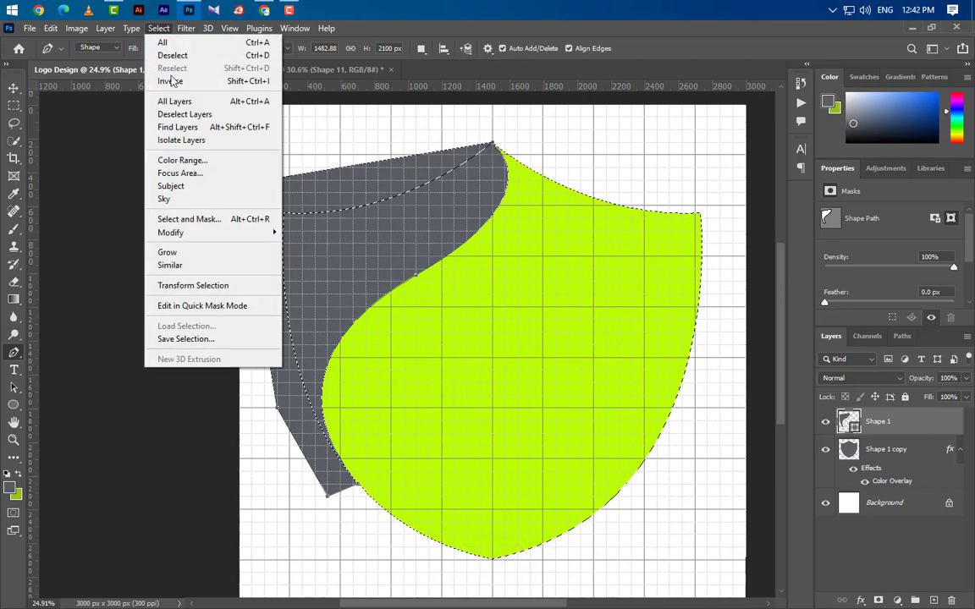
pyautogui.click(169, 80)
pyautogui.rightClick(919, 426)
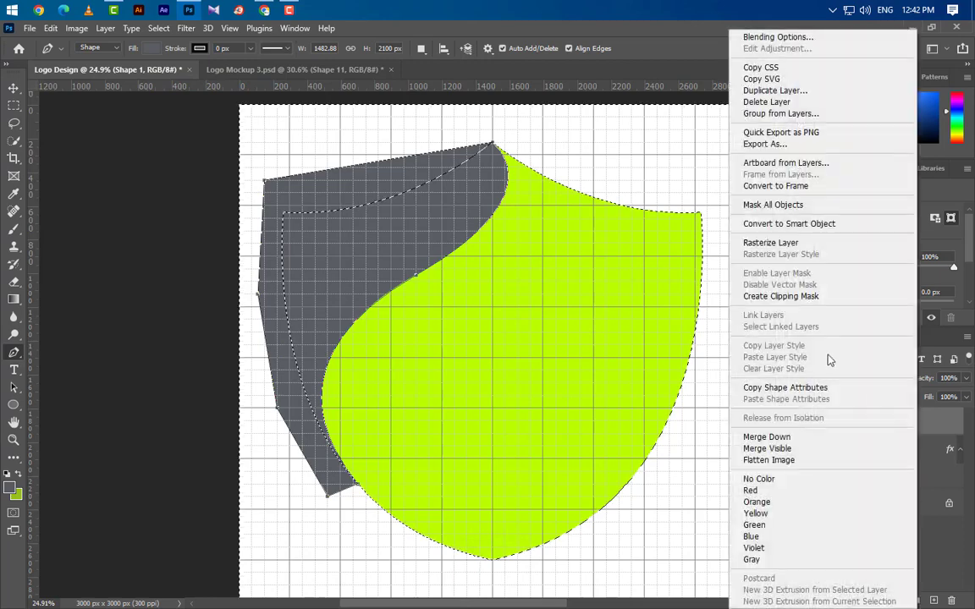
pyautogui.click(766, 242)
pyautogui.press('Delete')
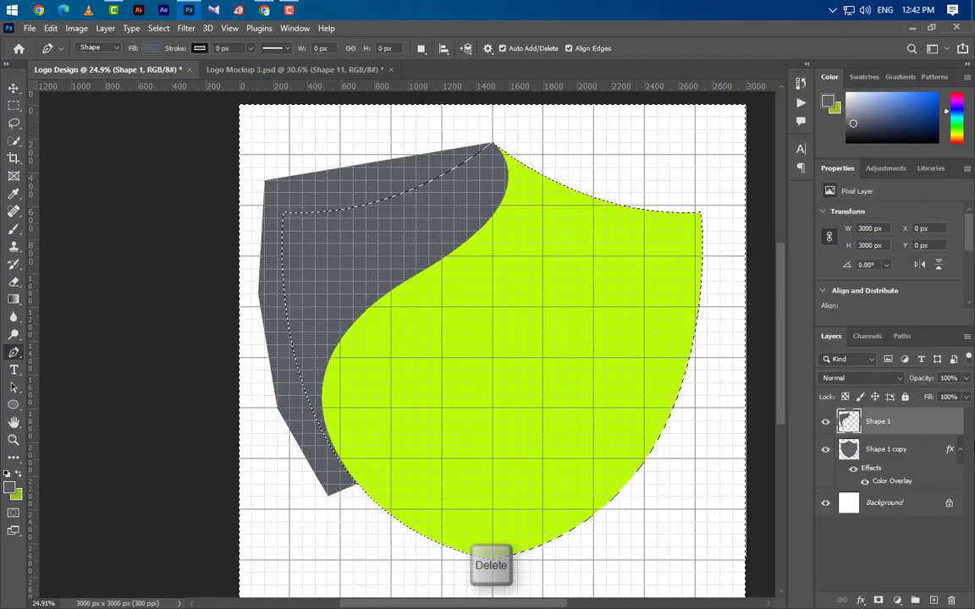
pyautogui.hotkey('ctrl', 'd')
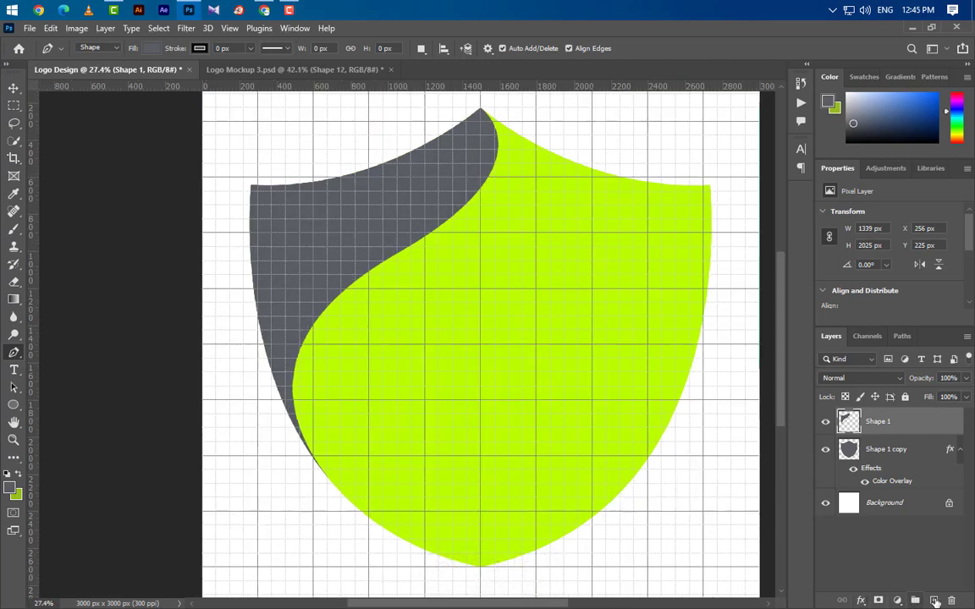
# On a new layer, start a Pen shape at the dark section's lower tip and curve it up into the lime area, bulging left.
pyautogui.click(935, 601)
pyautogui.scroll(5, 342, 502)
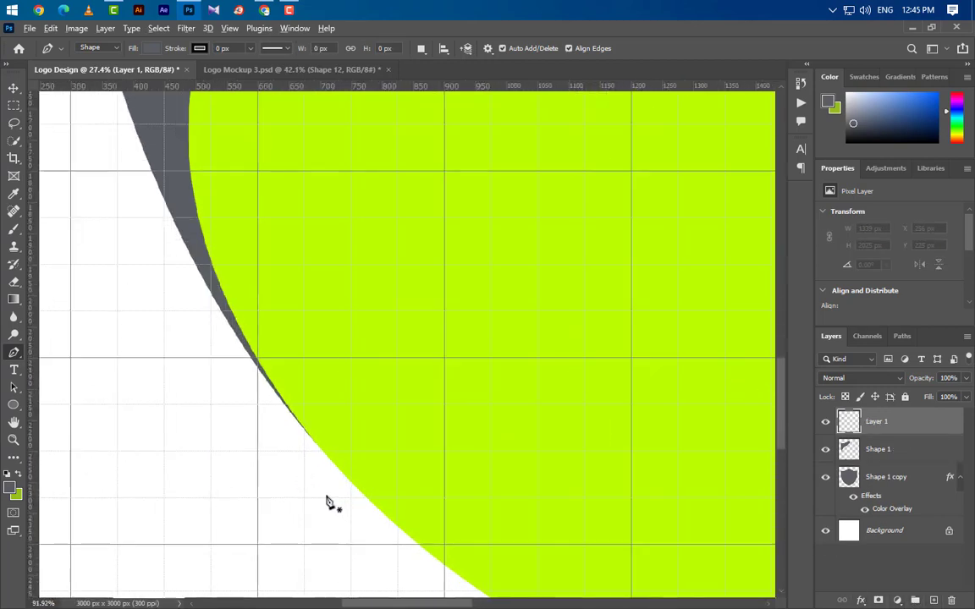
pyautogui.scroll(3, 329, 503)
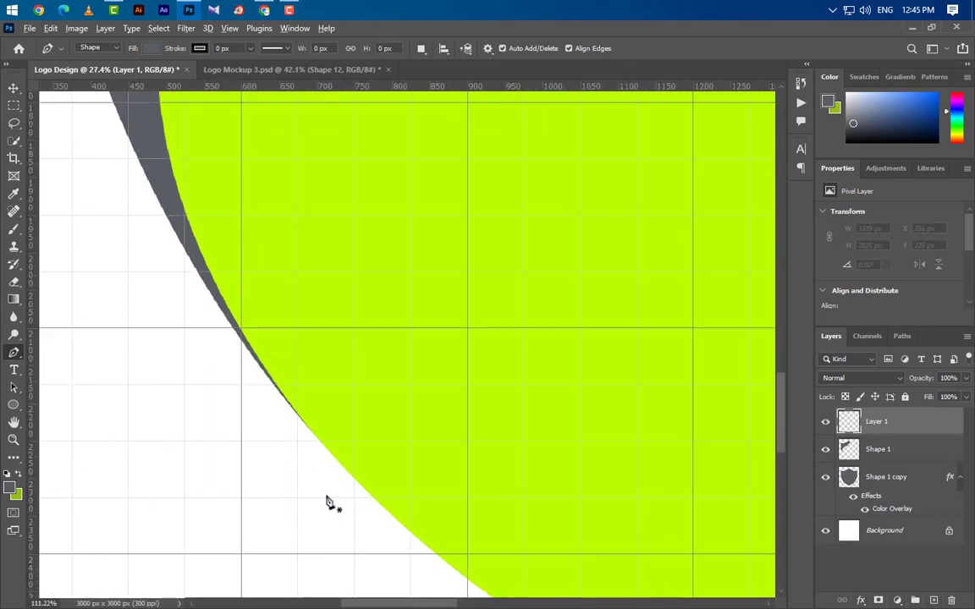
pyautogui.click(314, 419)
pyautogui.scroll(-3, 279, 508)
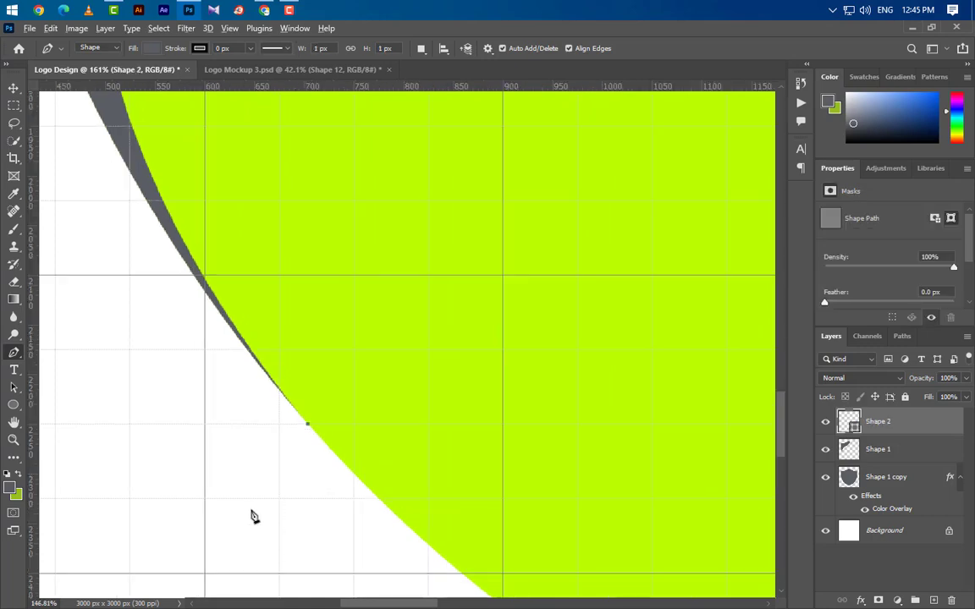
pyautogui.scroll(-6, 306, 505)
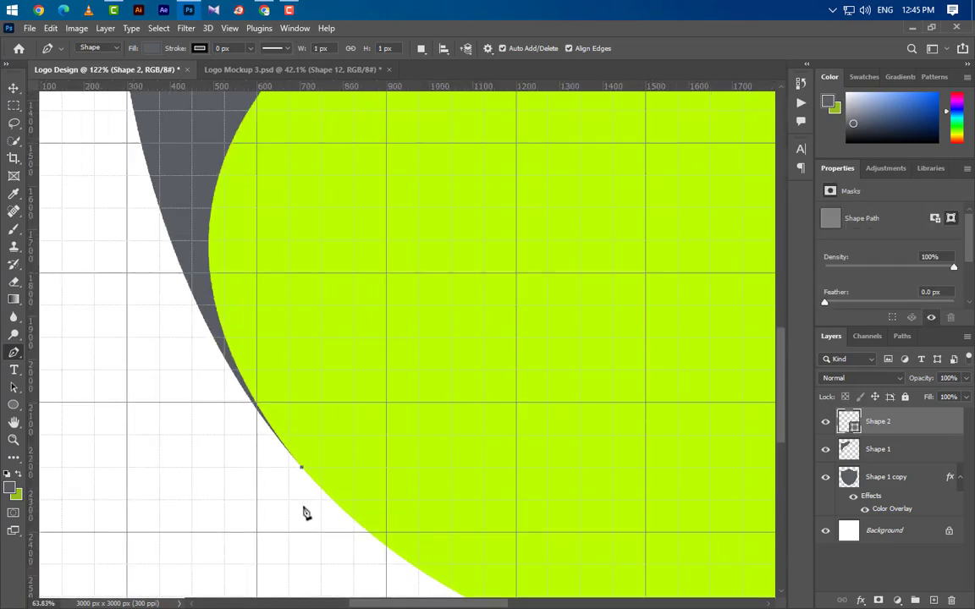
pyautogui.scroll(-1, 345, 350)
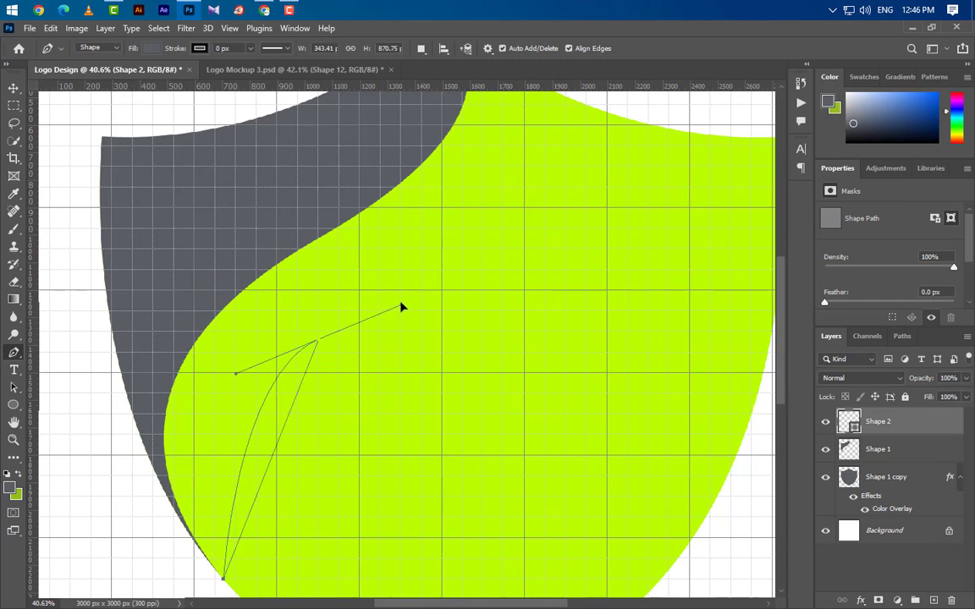
pyautogui.moveTo(434, 296); pyautogui.dragTo(524, 240)
pyautogui.scroll(-3, 378, 424)
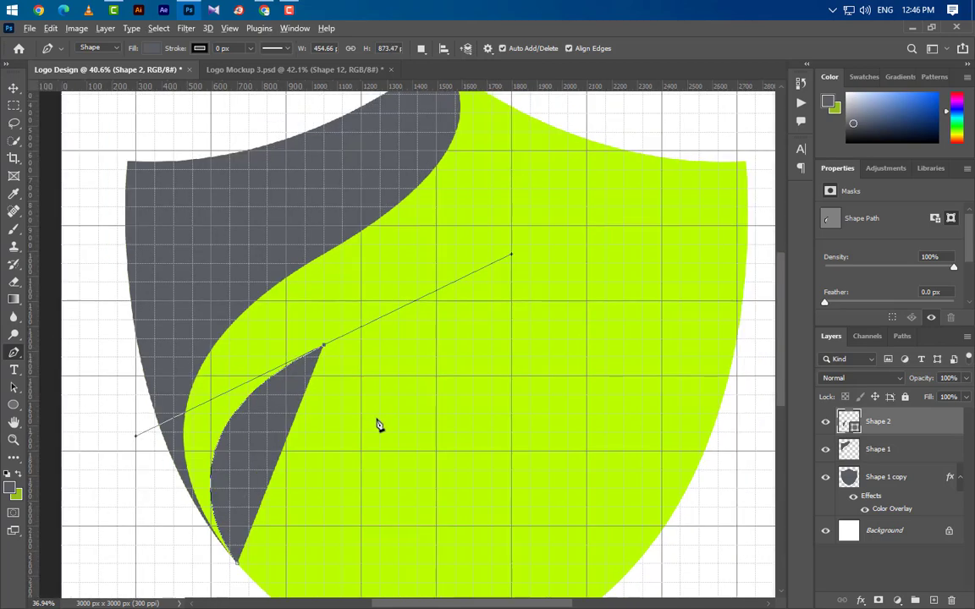
# Continue the path with a right-bulging curve to the shield's upper-right edge at about x 1800 px and remove the anchor's outgoing handle.
pyautogui.scroll(5, 476, 181)
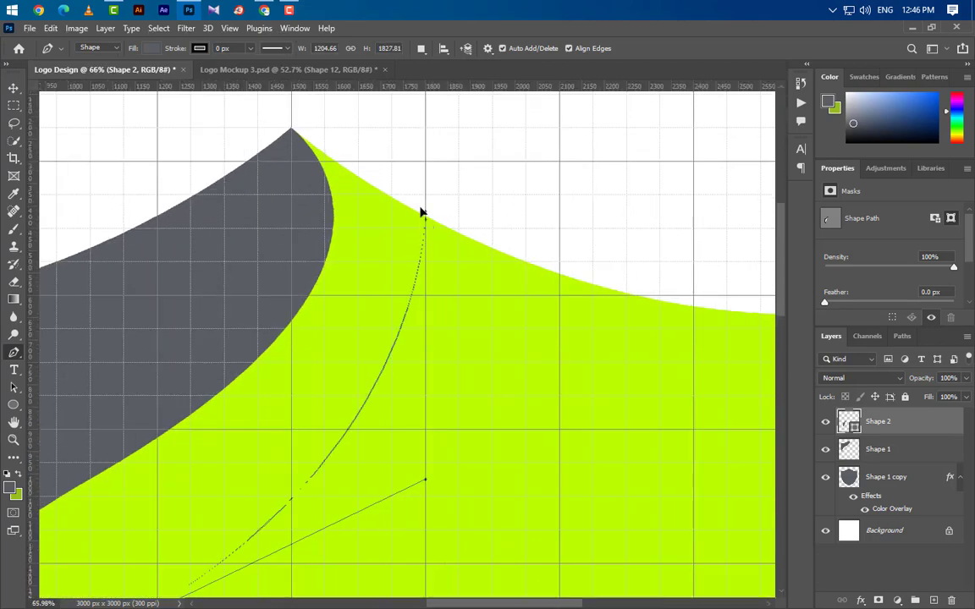
pyautogui.moveTo(424, 216); pyautogui.dragTo(381, 171)
pyautogui.scroll(-3, 505, 217)
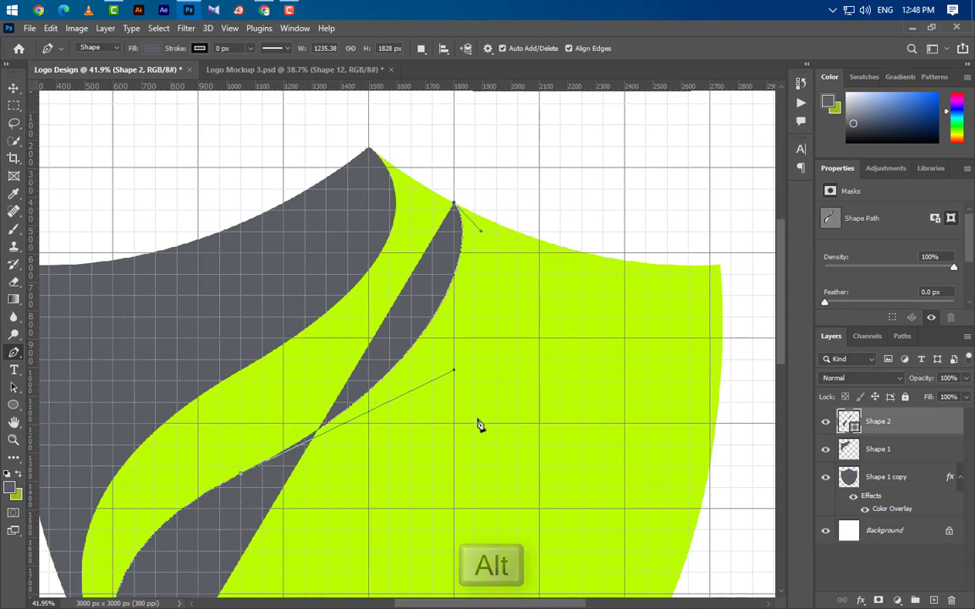
pyautogui.scroll(-2, 479, 424)
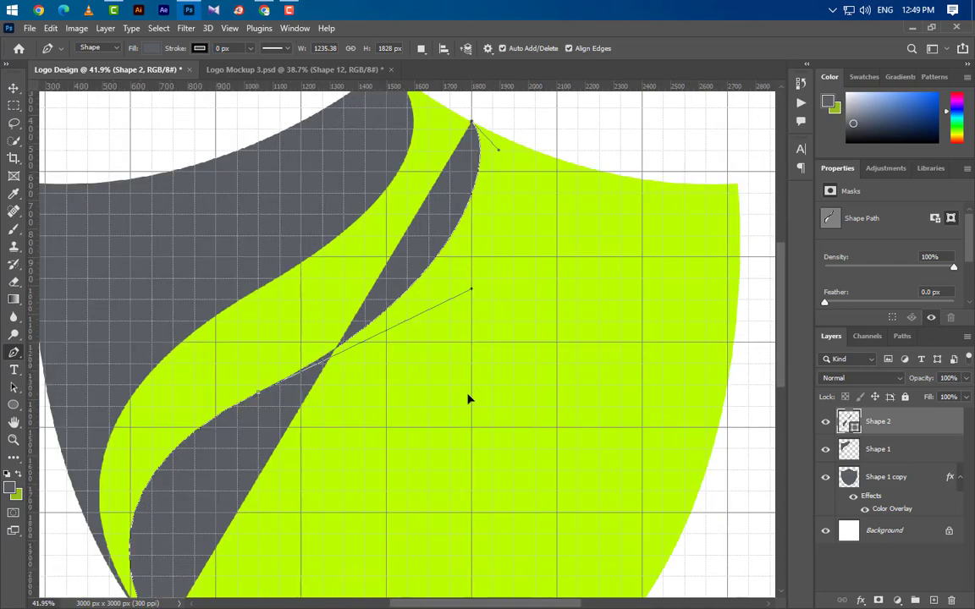
# Draw the band's outer edge as a right-bulging curve and close the path at its lower-left starting point.
pyautogui.moveTo(359, 480); pyautogui.dragTo(331, 557)
pyautogui.scroll(-2, 692, 244)
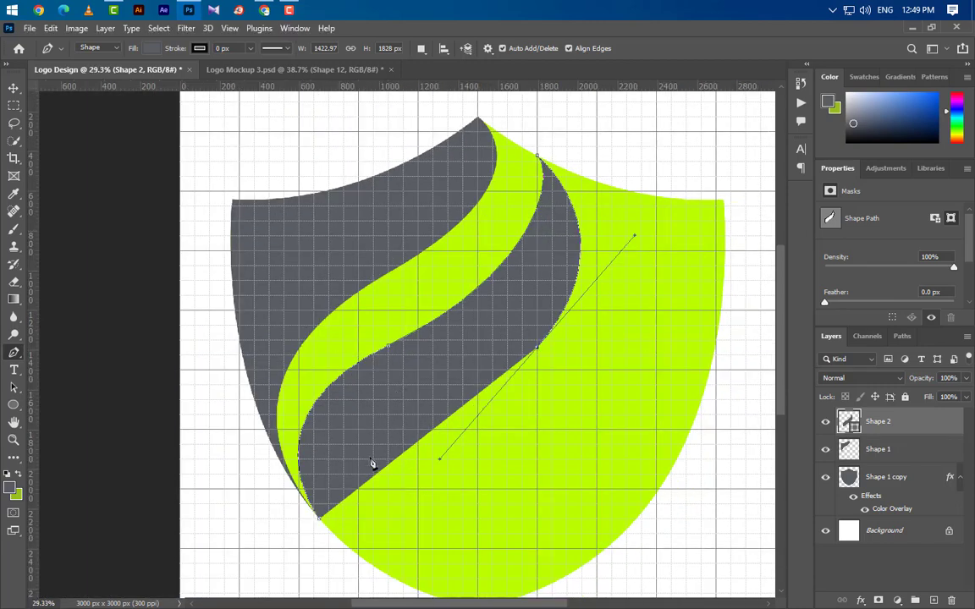
pyautogui.click(321, 522)
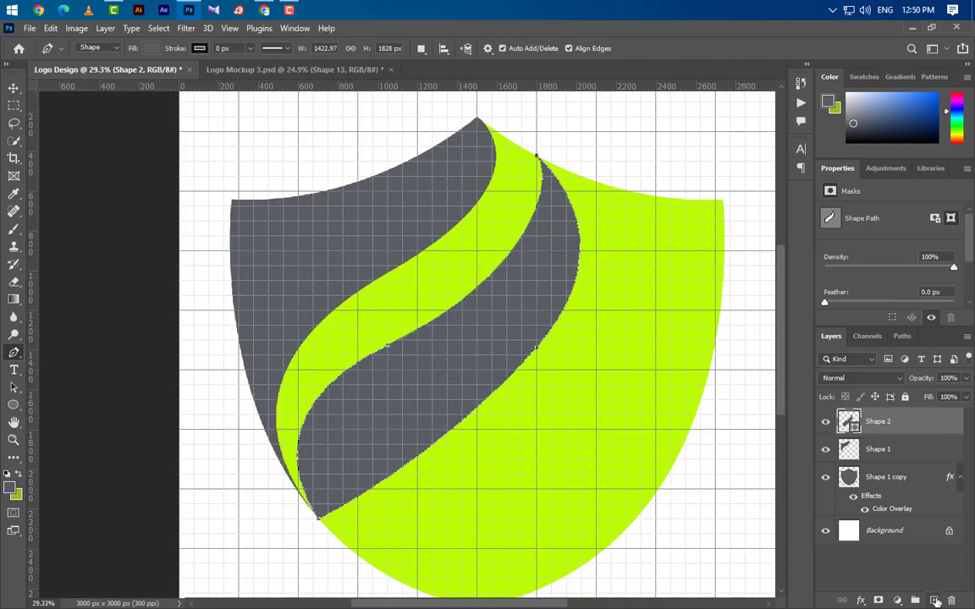
# On a new layer, start a Pen shape at the middle band's upper tip, curve it right and down into the lower lime area, and remove the outgoing handle.
pyautogui.click(935, 601)
pyautogui.scroll(6, 625, 172)
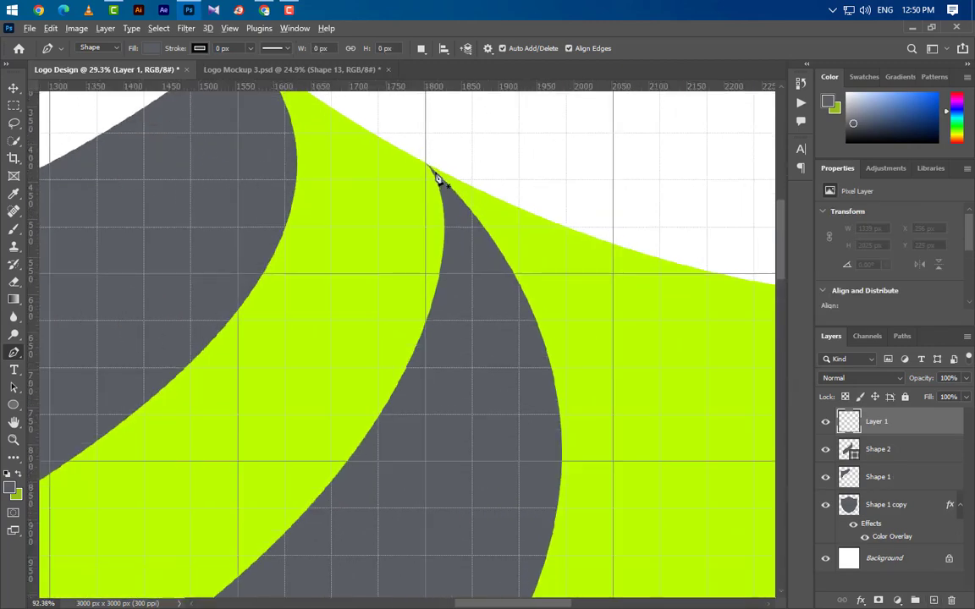
pyautogui.scroll(5, 437, 176)
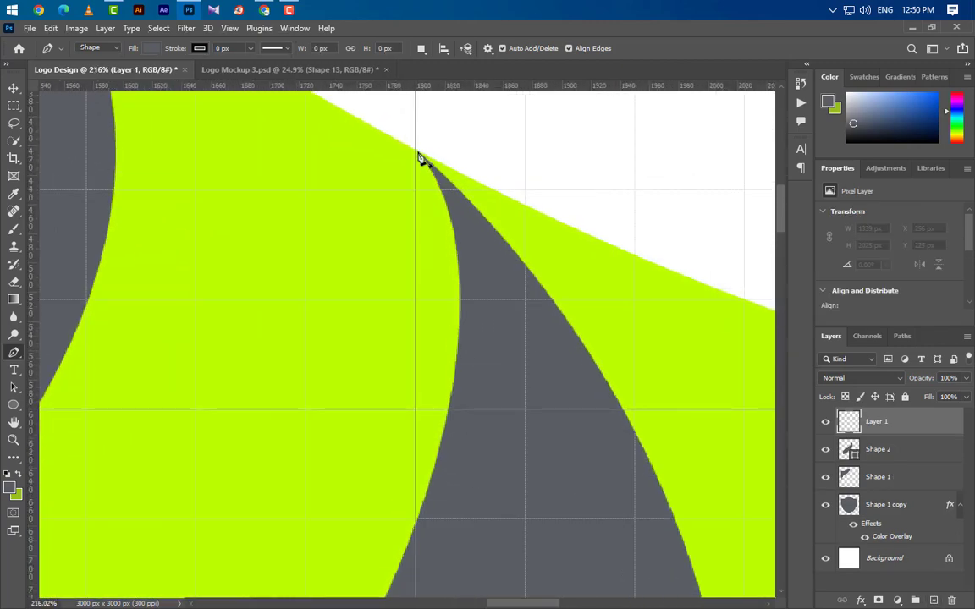
pyautogui.click(417, 157)
pyautogui.scroll(-3, 373, 141)
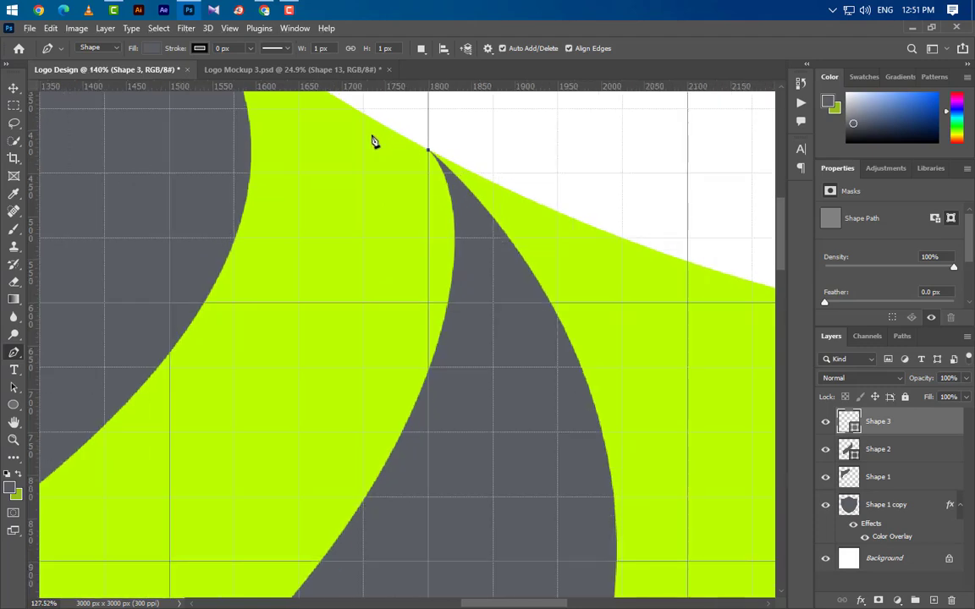
pyautogui.scroll(-8, 554, 153)
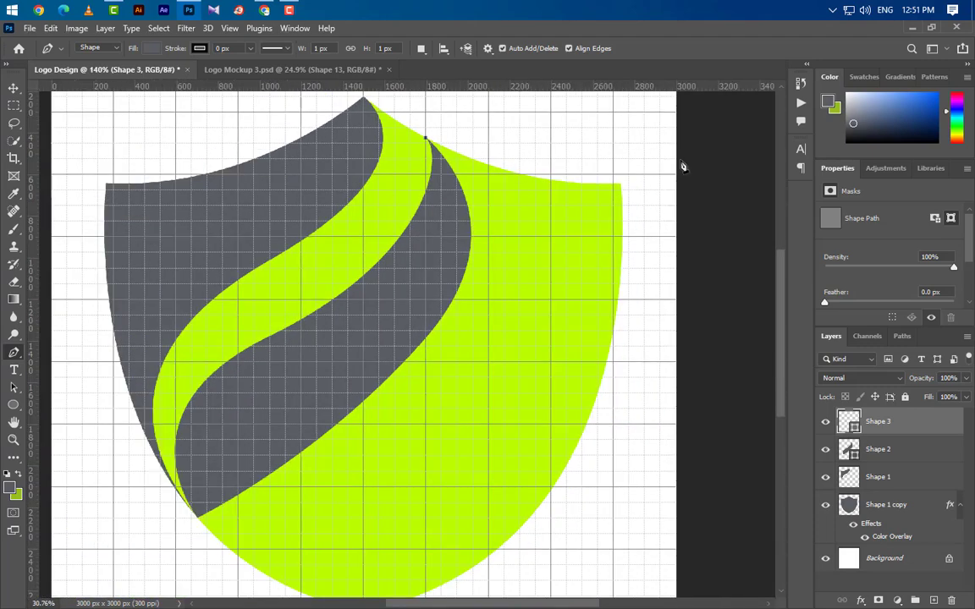
pyautogui.scroll(4, 567, 221)
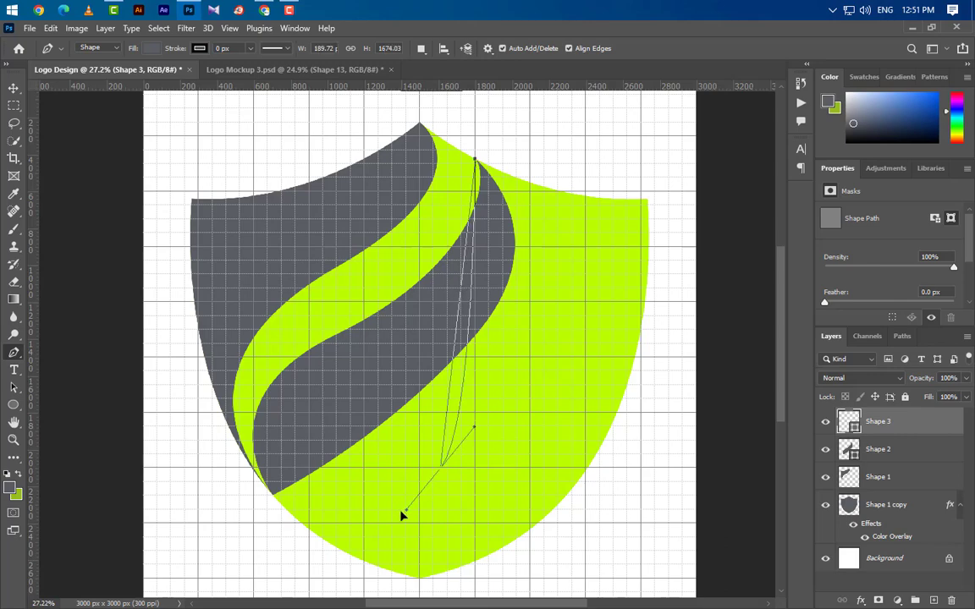
pyautogui.moveTo(403, 515); pyautogui.dragTo(230, 581)
pyautogui.scroll(-1, 306, 590)
pyautogui.moveTo(490, 371); pyautogui.dragTo(424, 470)
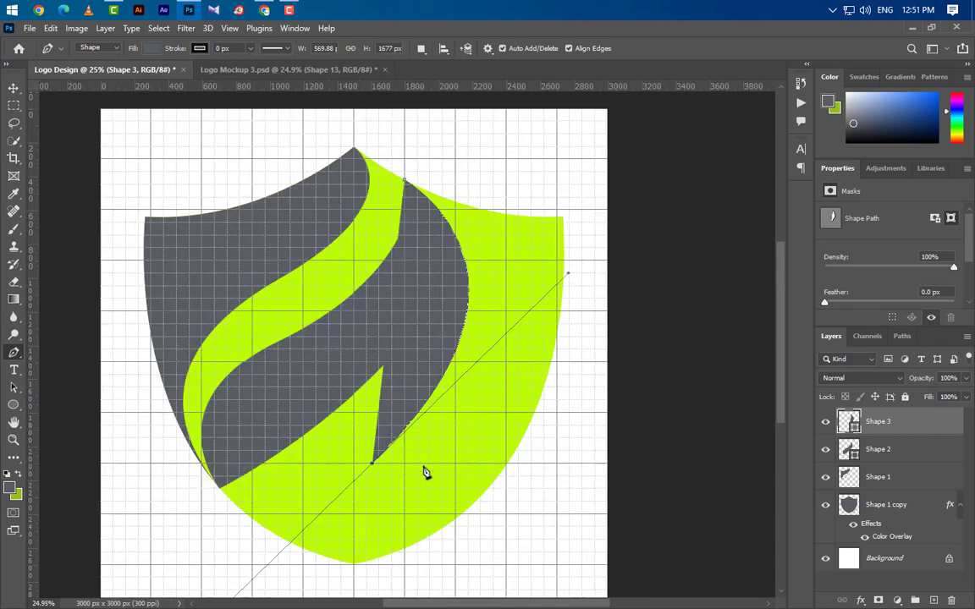
pyautogui.keyDown('alt'); pyautogui.click(376, 471); pyautogui.keyUp('alt')
# Continue the path with a left-bulging curve to the shield's bottom point and remove that anchor's outgoing handle.
pyautogui.scroll(3, 366, 542)
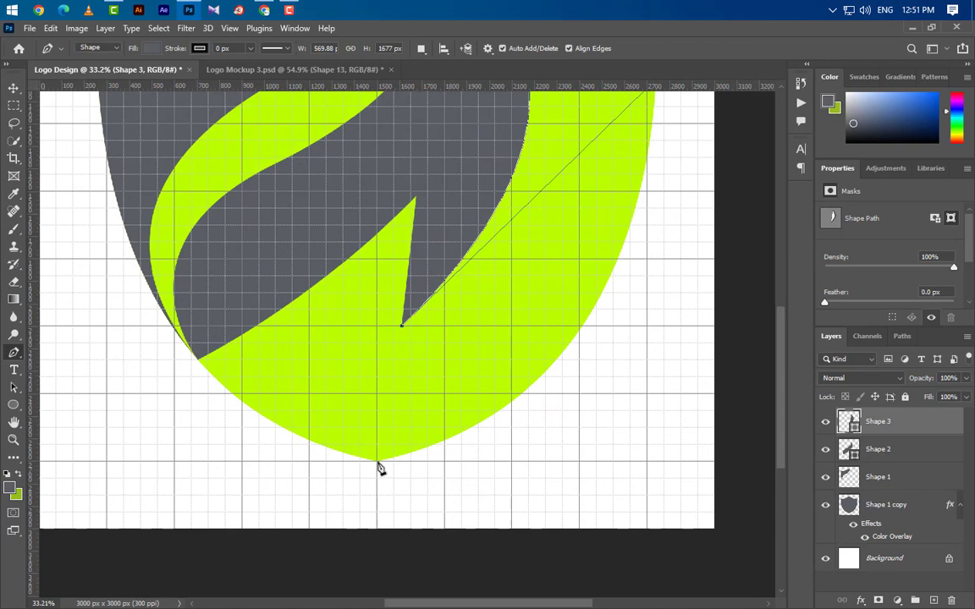
pyautogui.moveTo(435, 526); pyautogui.dragTo(435, 526)
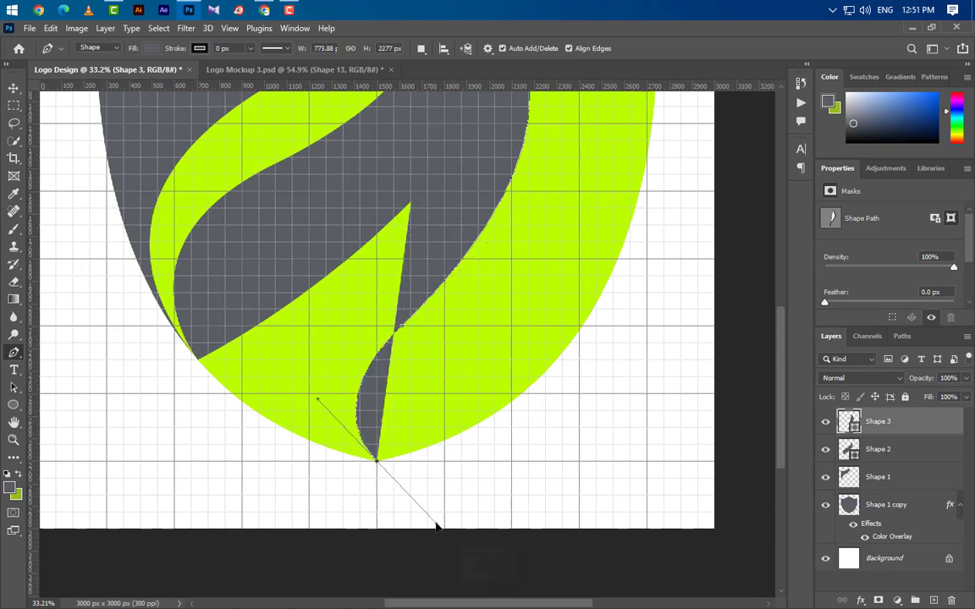
pyautogui.keyDown('alt'); pyautogui.click(377, 463); pyautogui.keyUp('alt')
pyautogui.scroll(-3, 338, 506)
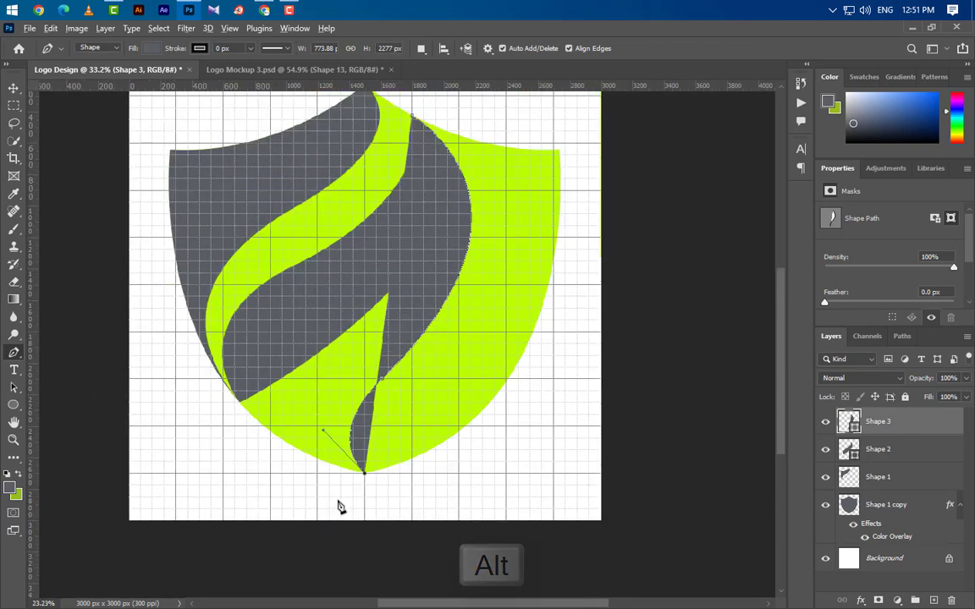
# Close the path with straight segments running outside the shield's right side and back to the middle band's upper tip.
pyautogui.click(485, 453)
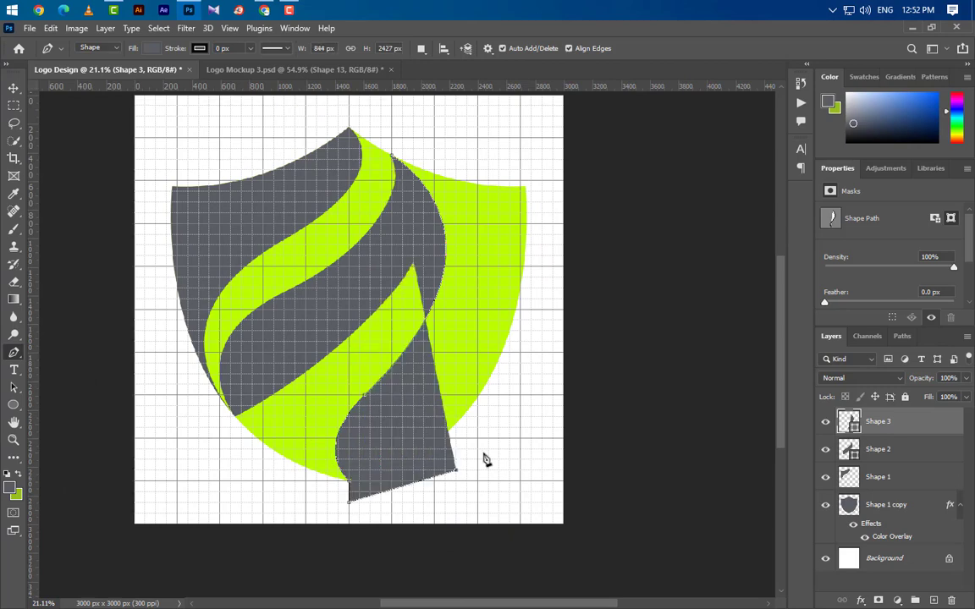
pyautogui.click(520, 373)
pyautogui.click(531, 267)
pyautogui.click(541, 192)
pyautogui.click(531, 150)
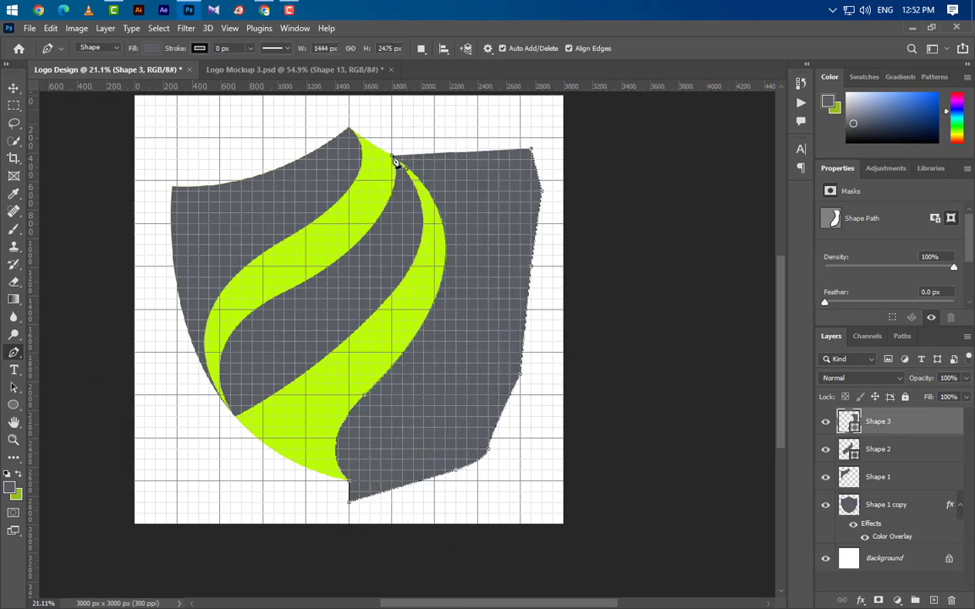
# Rasterize the right-hand shape, delete everything on it outside the shield's outline using an inverted shield selection, and deselect.
pyautogui.keyDown('ctrl'); pyautogui.click(849, 504); pyautogui.keyUp('ctrl')
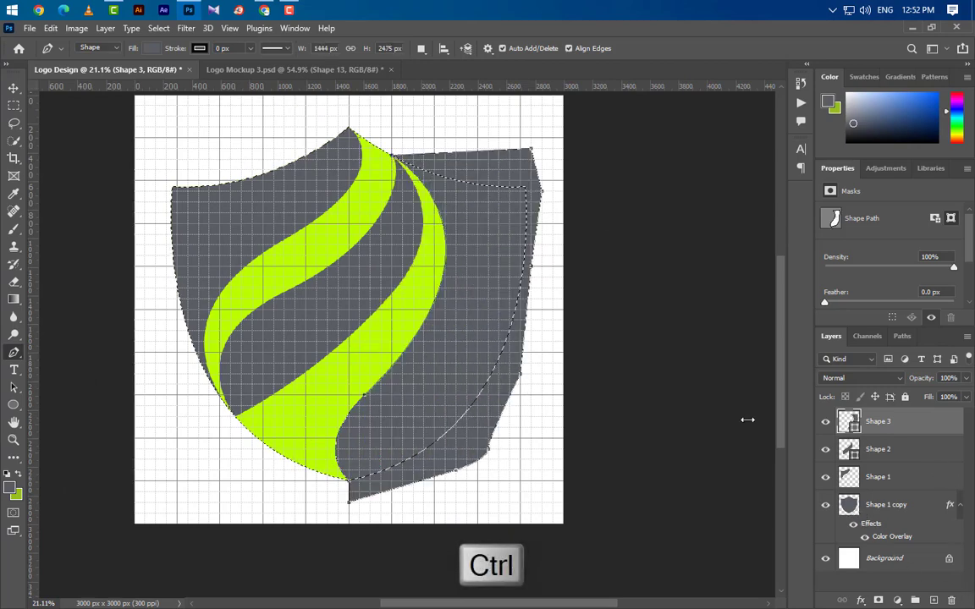
pyautogui.click(159, 28)
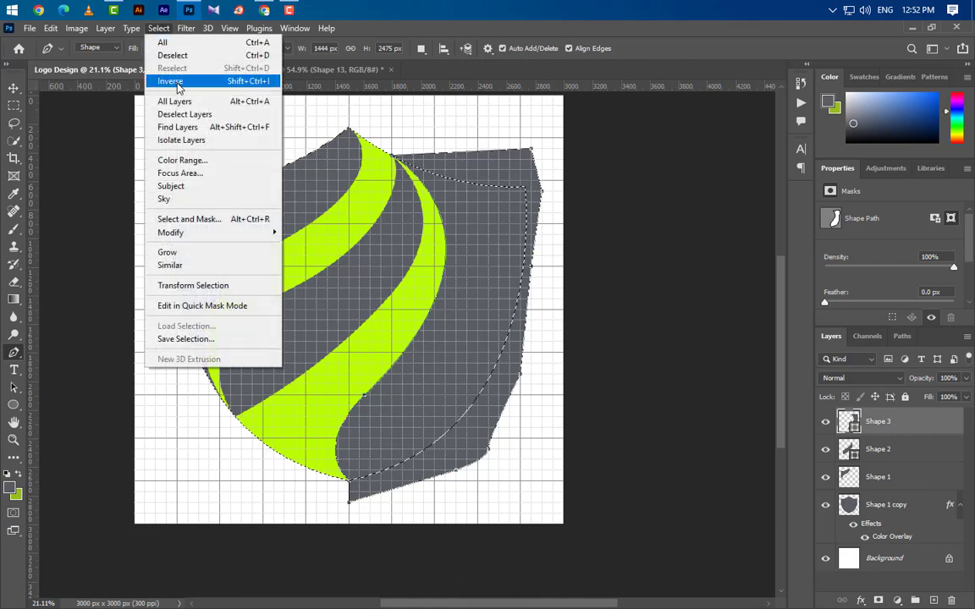
pyautogui.click(170, 87)
pyautogui.rightClick(914, 422)
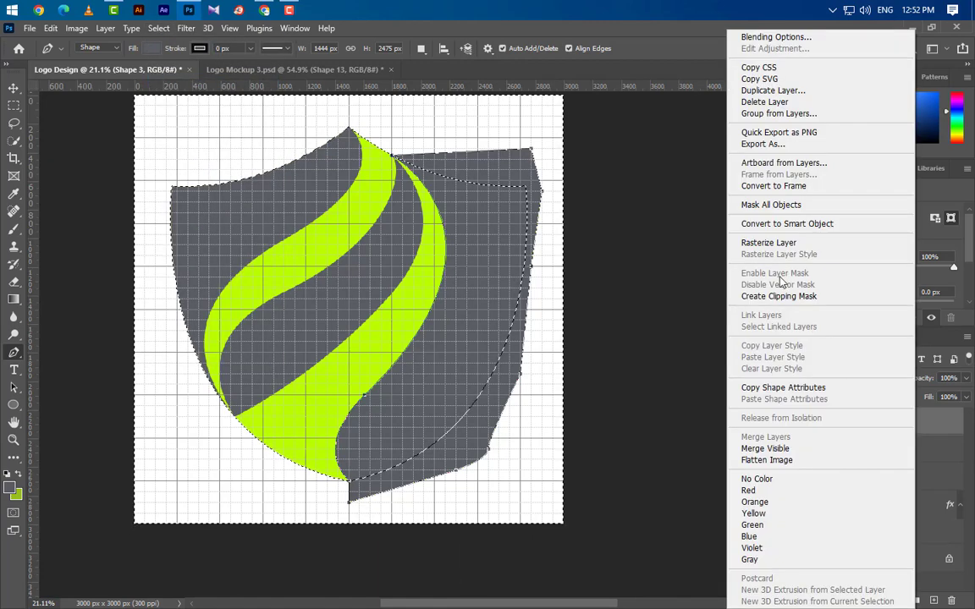
pyautogui.click(703, 241)
pyautogui.press('Delete')
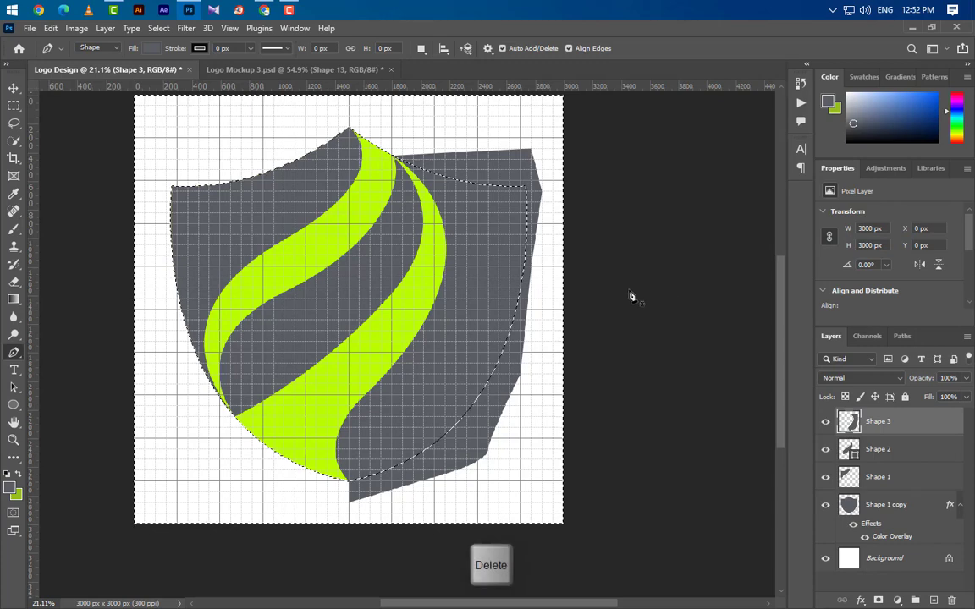
pyautogui.hotkey('ctrl', 'd')
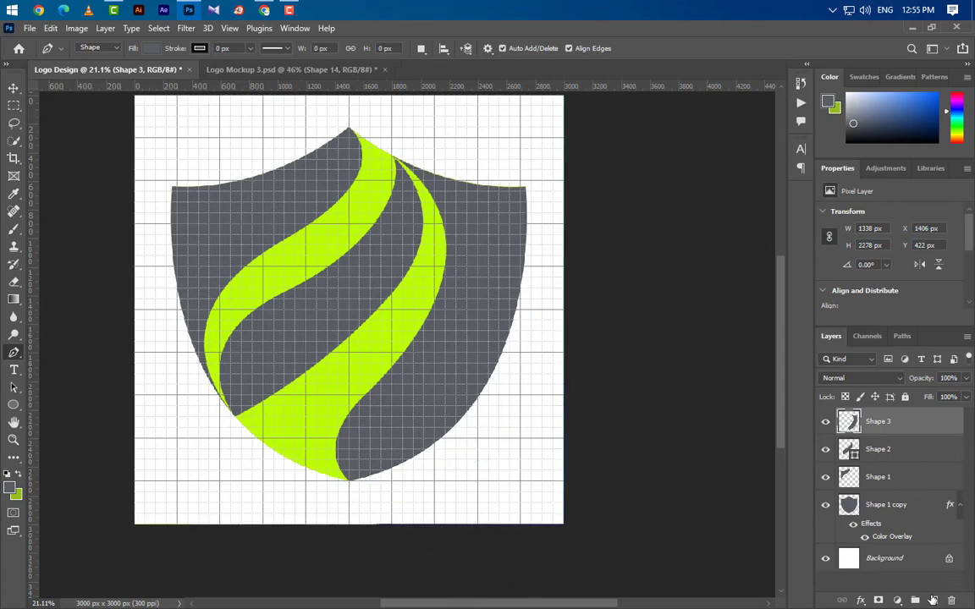
# On a new layer, draw a right-bulging Pen curve from inside the middle band to the right lime stripe's outer edge and remove the outgoing handle.
pyautogui.click(932, 600)
pyautogui.scroll(5, 367, 271)
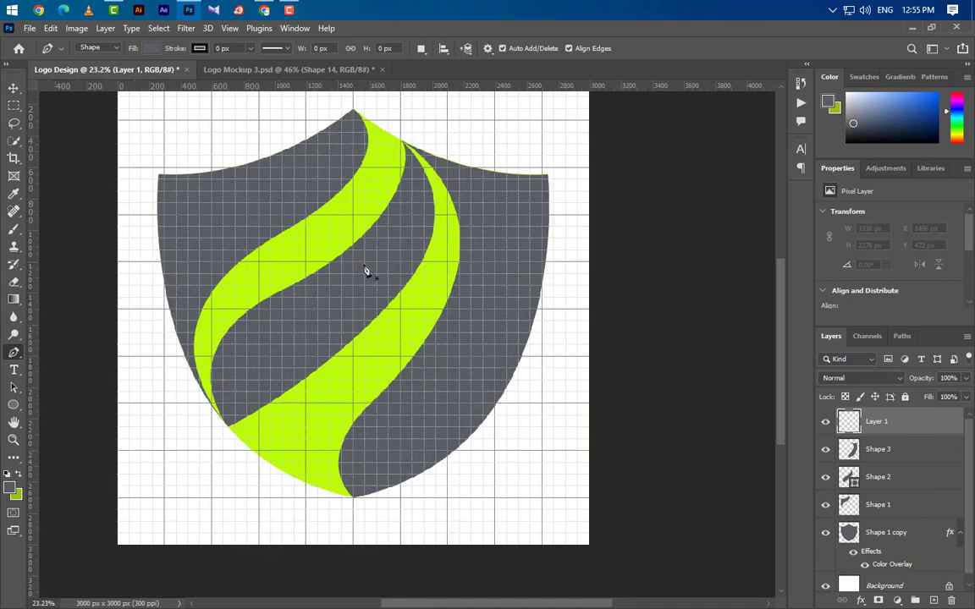
pyautogui.scroll(2, 373, 244)
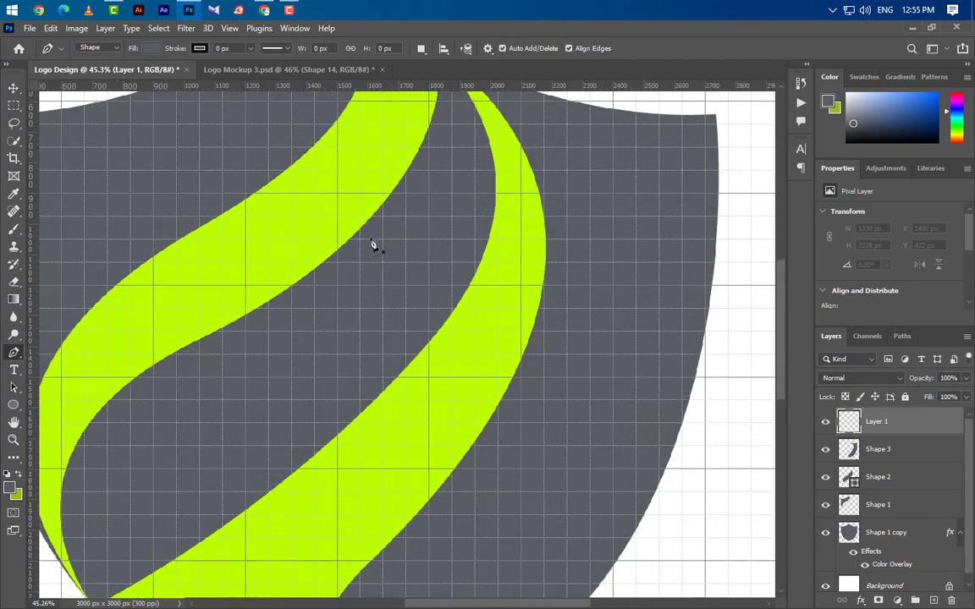
pyautogui.click(436, 221)
pyautogui.scroll(-2, 570, 303)
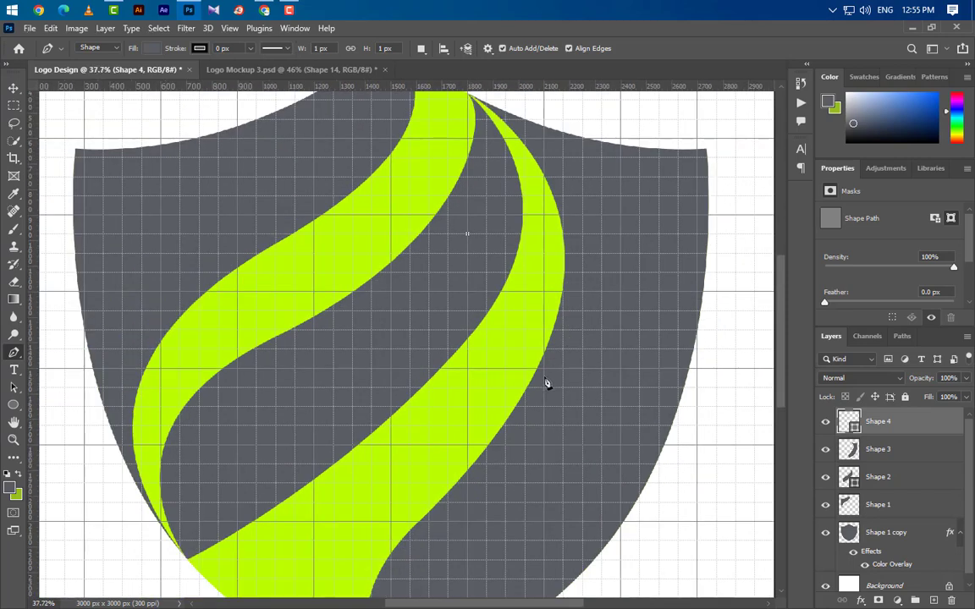
pyautogui.scroll(1, 546, 383)
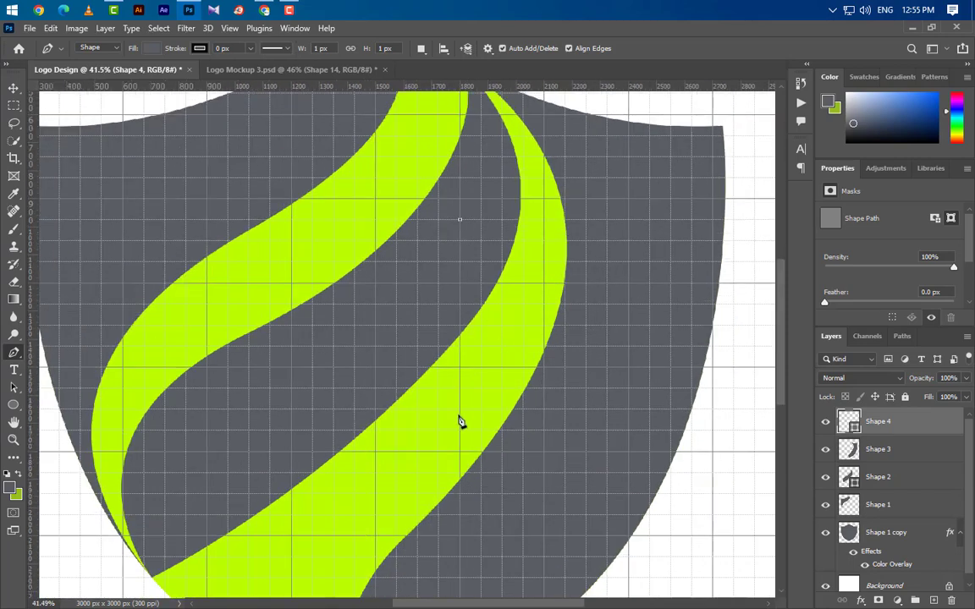
pyautogui.scroll(3, 511, 423)
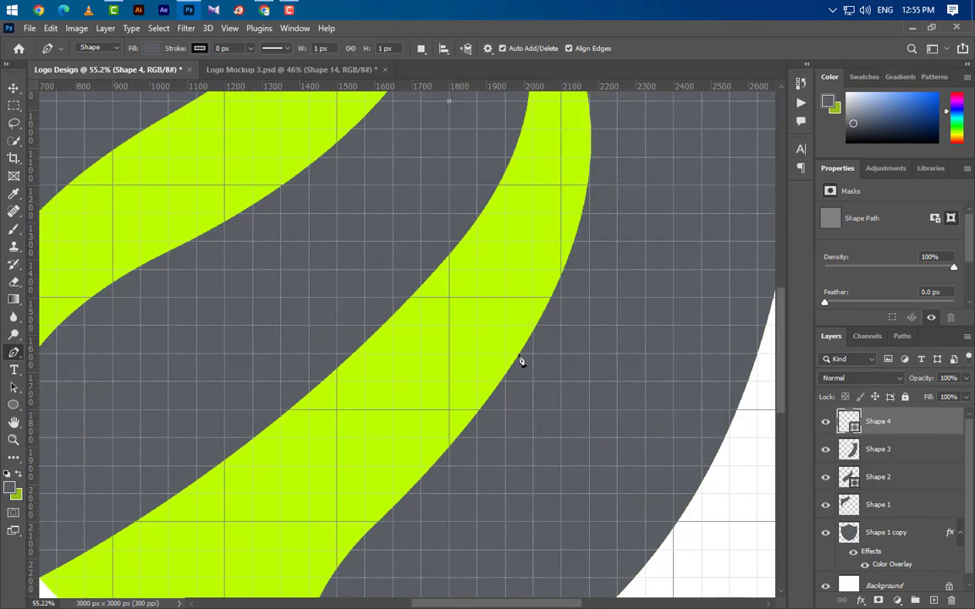
pyautogui.moveTo(469, 437); pyautogui.dragTo(414, 532)
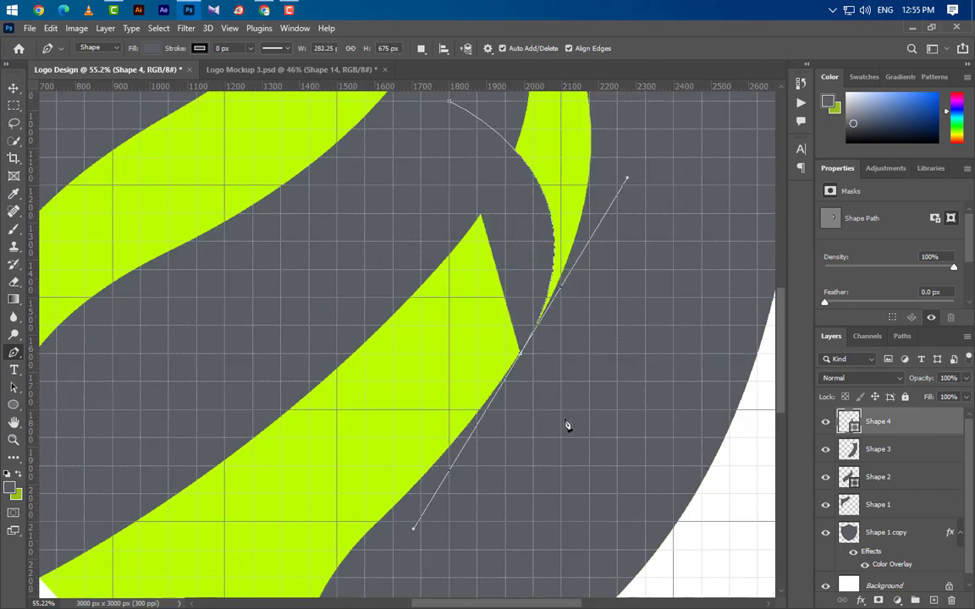
pyautogui.keyDown('alt'); pyautogui.click(519, 354); pyautogui.keyUp('alt')
# Extend the Pen path with straight segments running to the right of the right lime stripe and up towards the shield's upper edge.
pyautogui.scroll(-3, 503, 471)
pyautogui.scroll(-2, 505, 482)
pyautogui.scroll(5, 546, 119)
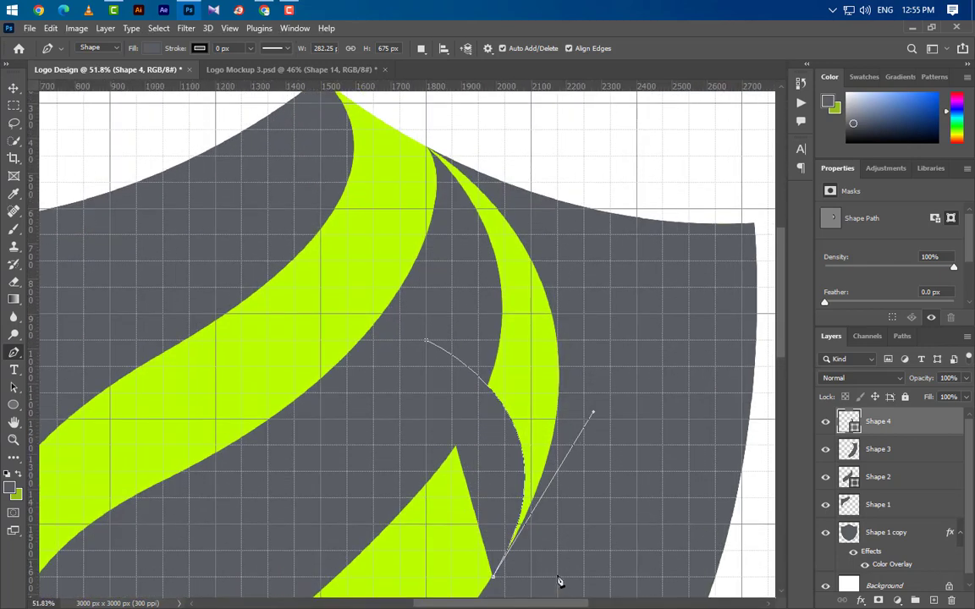
pyautogui.click(558, 579)
pyautogui.click(606, 328)
pyautogui.click(532, 217)
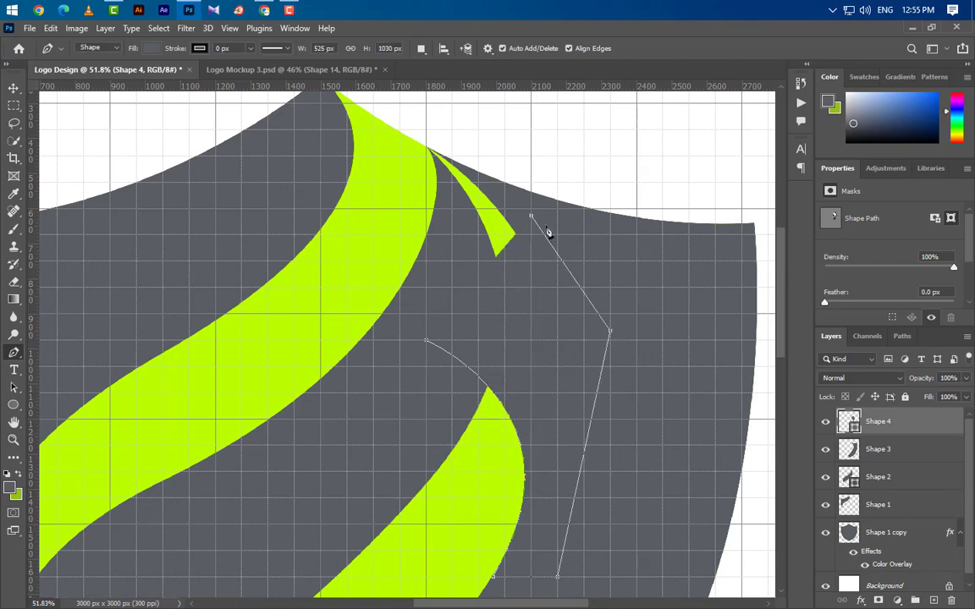
# Add a curved anchor at the right stripe's upper tip, remove its outgoing handle, and lower the layer opacity to 46%.
pyautogui.scroll(3, 429, 137)
pyautogui.scroll(4, 402, 171)
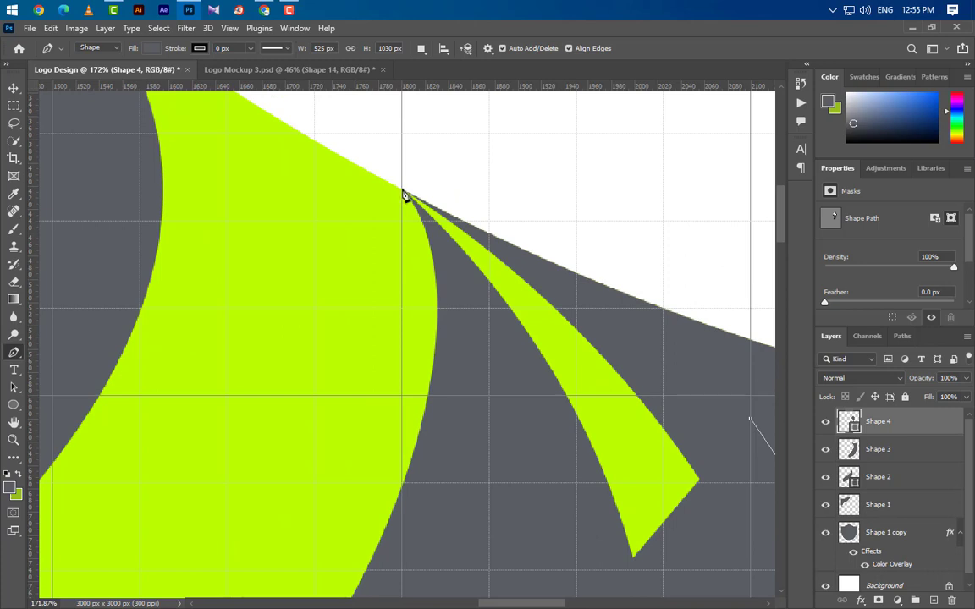
pyautogui.moveTo(405, 194); pyautogui.dragTo(344, 173)
pyautogui.moveTo(288, 143); pyautogui.dragTo(287, 124)
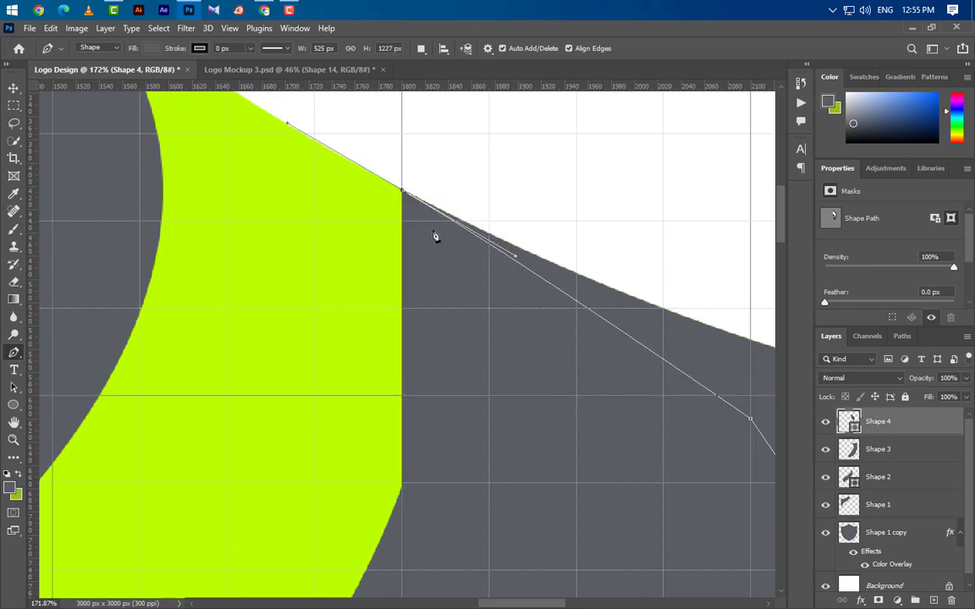
pyautogui.keyDown('alt'); pyautogui.click(402, 193); pyautogui.keyUp('alt')
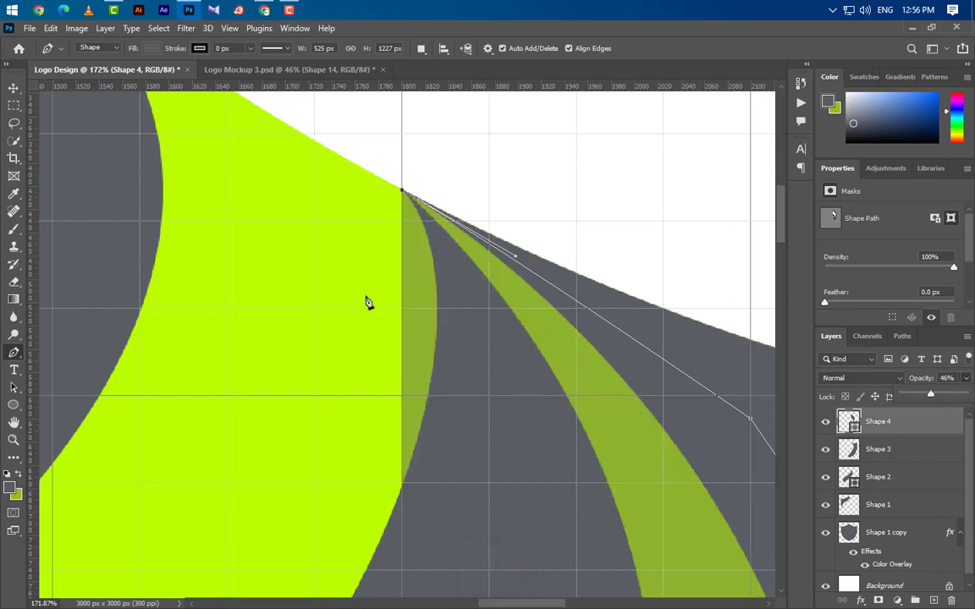
# Curve the path down inside the middle band, close it at its starting anchor, and move its layer directly above the base shield layer.
pyautogui.moveTo(491, 466); pyautogui.dragTo(475, 595)
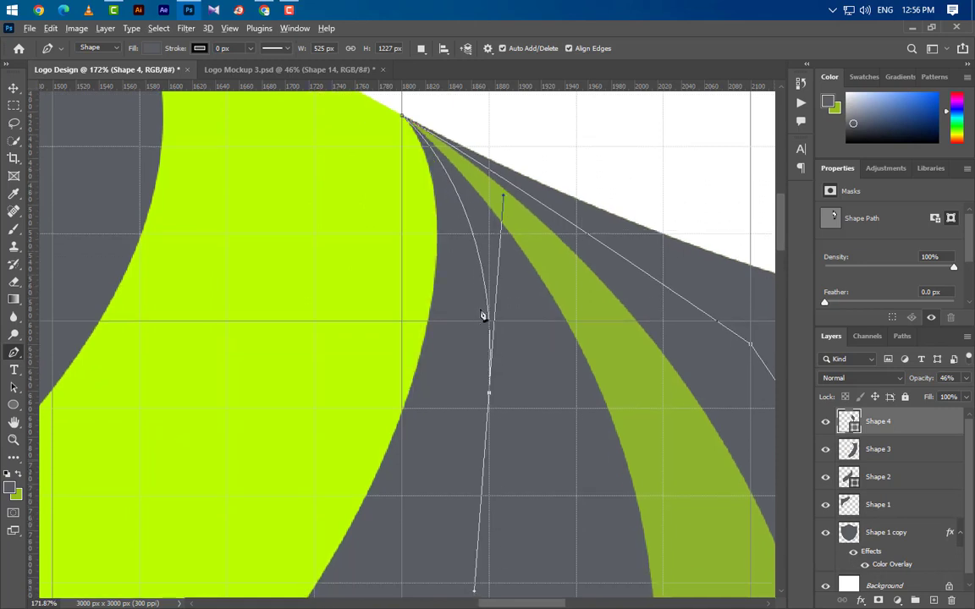
pyautogui.scroll(-3, 485, 306)
pyautogui.scroll(-3, 487, 305)
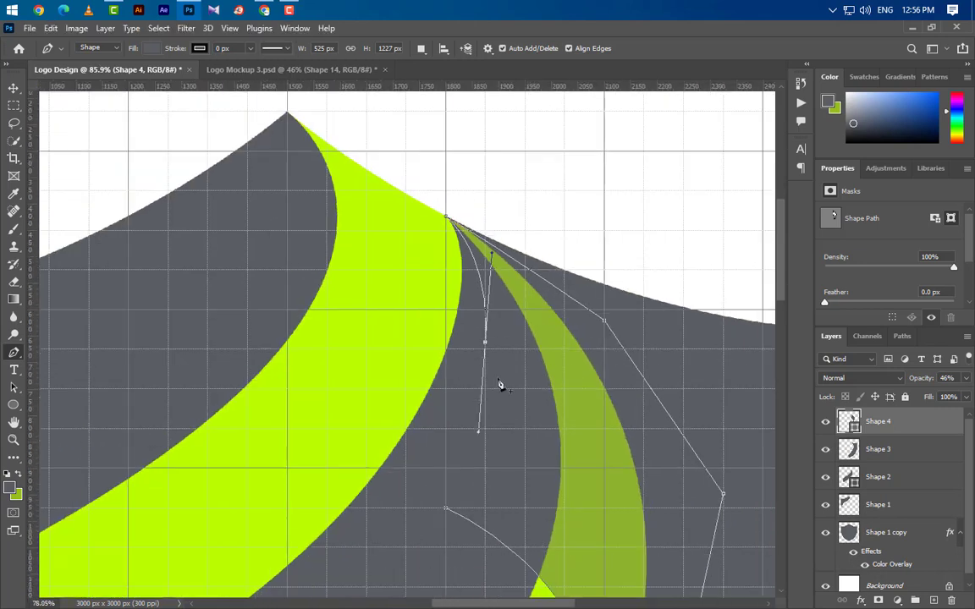
pyautogui.keyDown('alt'); pyautogui.click(448, 512); pyautogui.keyUp('alt')
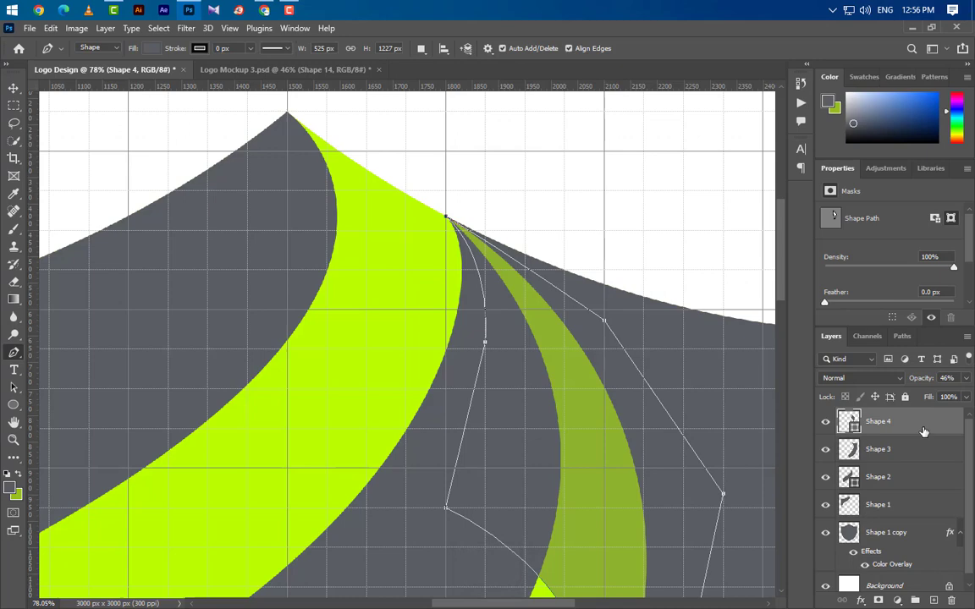
pyautogui.moveTo(924, 432); pyautogui.dragTo(865, 526)
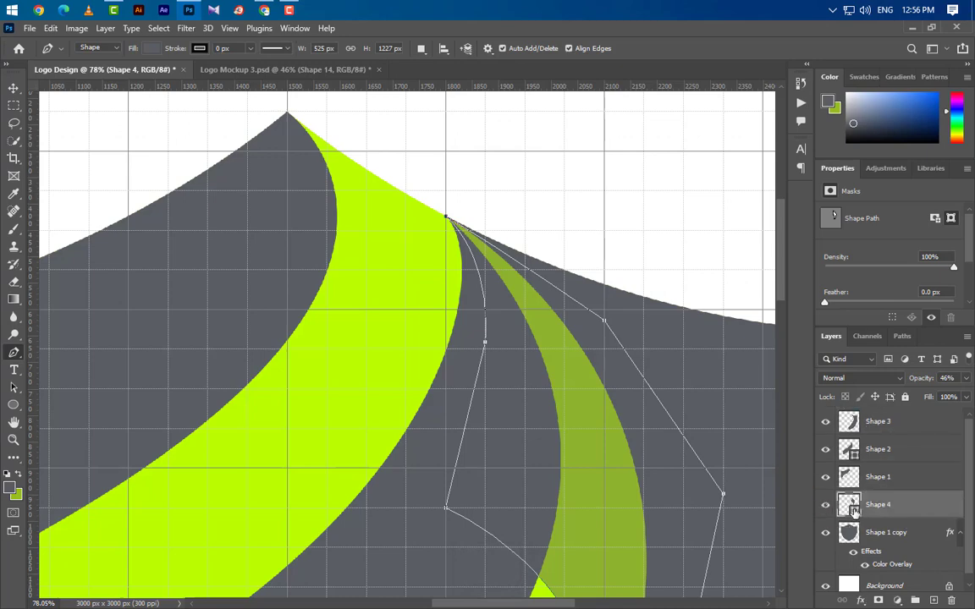
# Set the right stripe's new shape to a light grey fill, #8d929a, and its opacity to 100%.
pyautogui.doubleClick(849, 506)
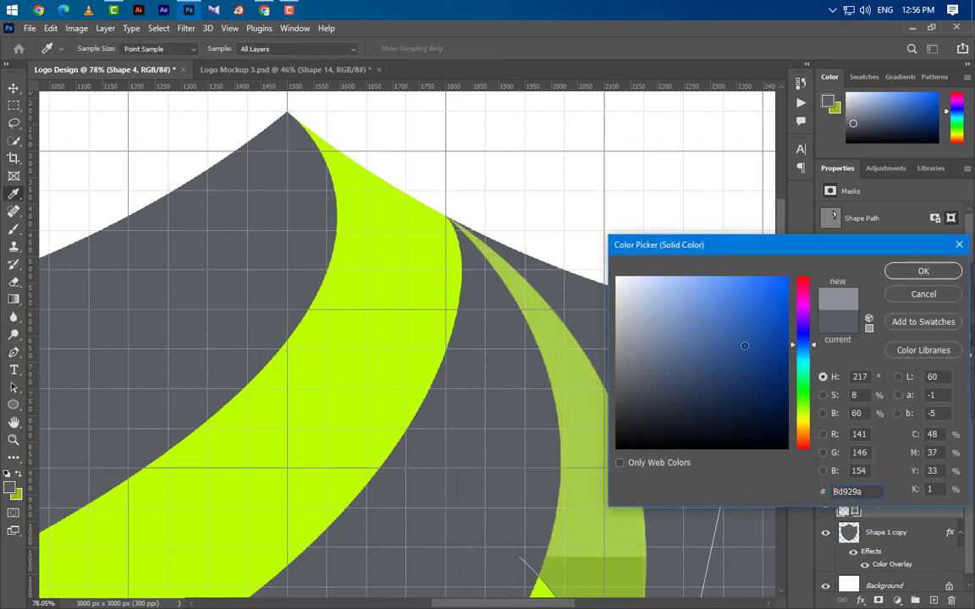
pyautogui.click(924, 271)
pyautogui.click(966, 378)
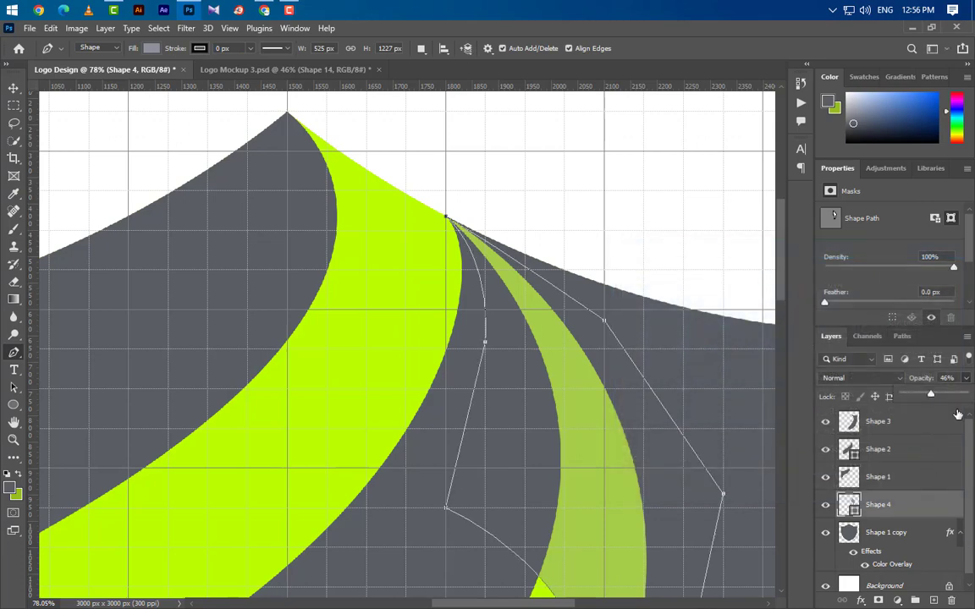
pyautogui.scroll(-5, 526, 206)
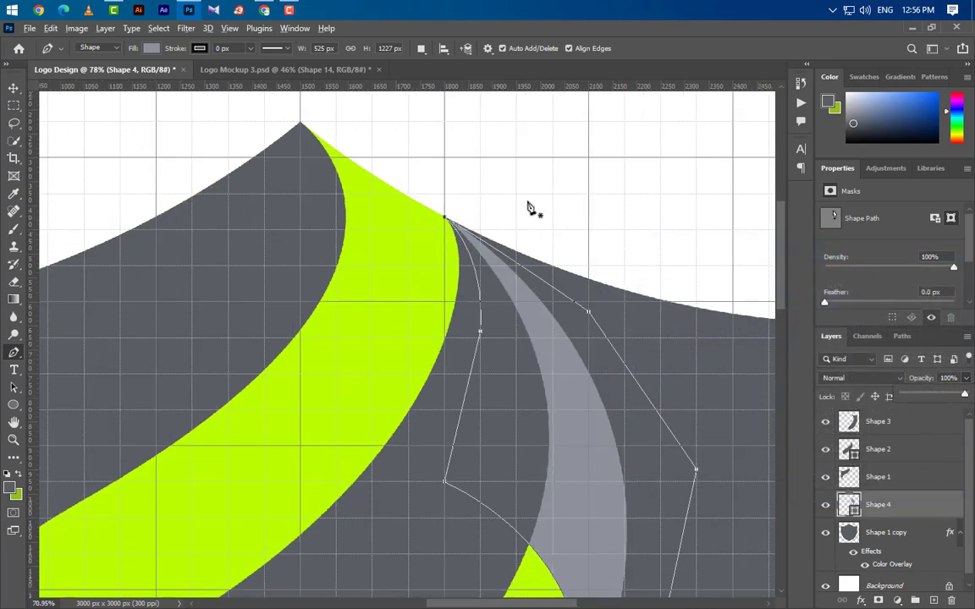
# Start a new shape with a left-bulging Pen curve from inside the middle band to the left lime stripe's upper edge and remove the outgoing handle.
pyautogui.scroll(-2, 592, 297)
pyautogui.scroll(6, 403, 370)
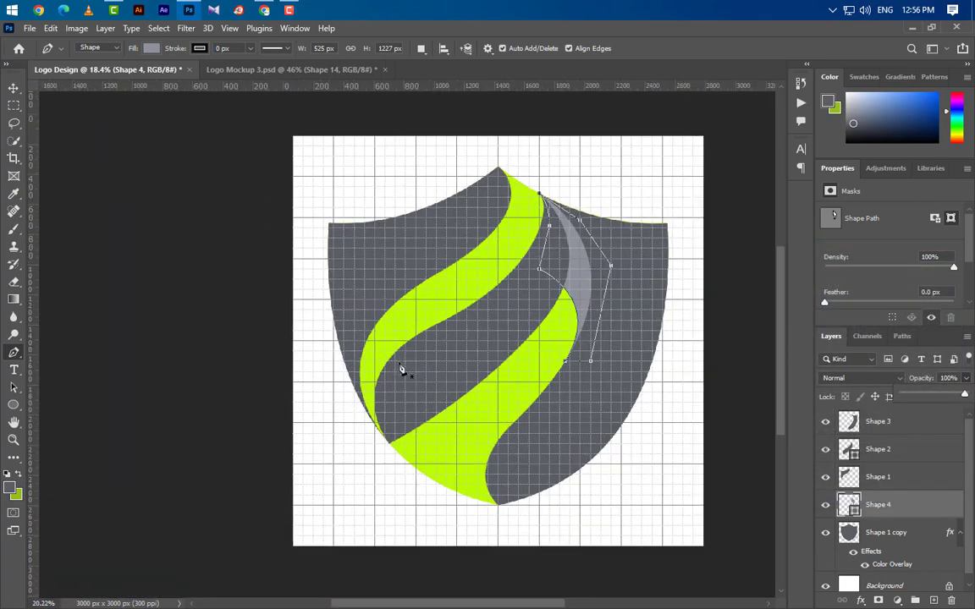
pyautogui.scroll(5, 385, 343)
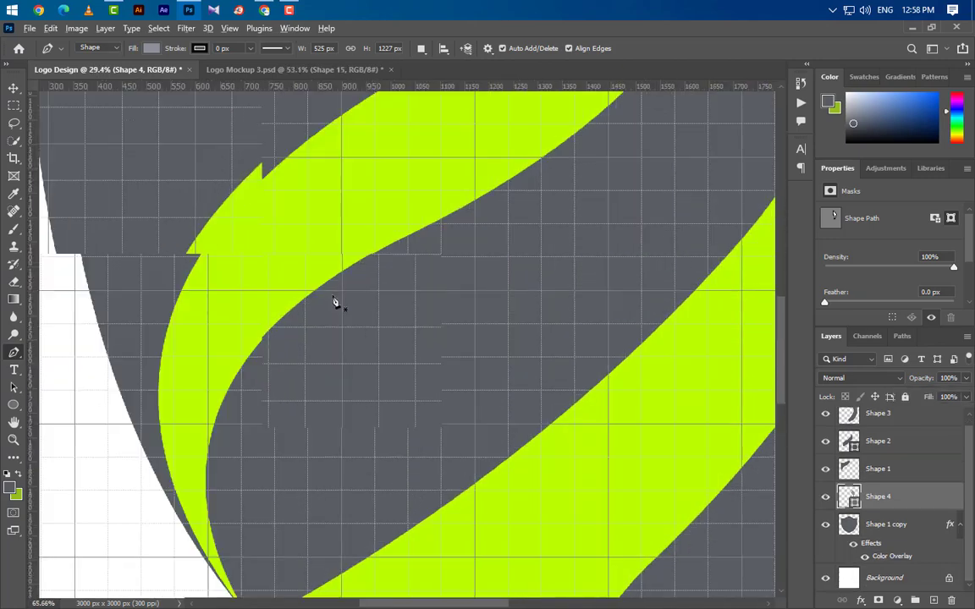
pyautogui.click(342, 368)
pyautogui.scroll(-2, 383, 191)
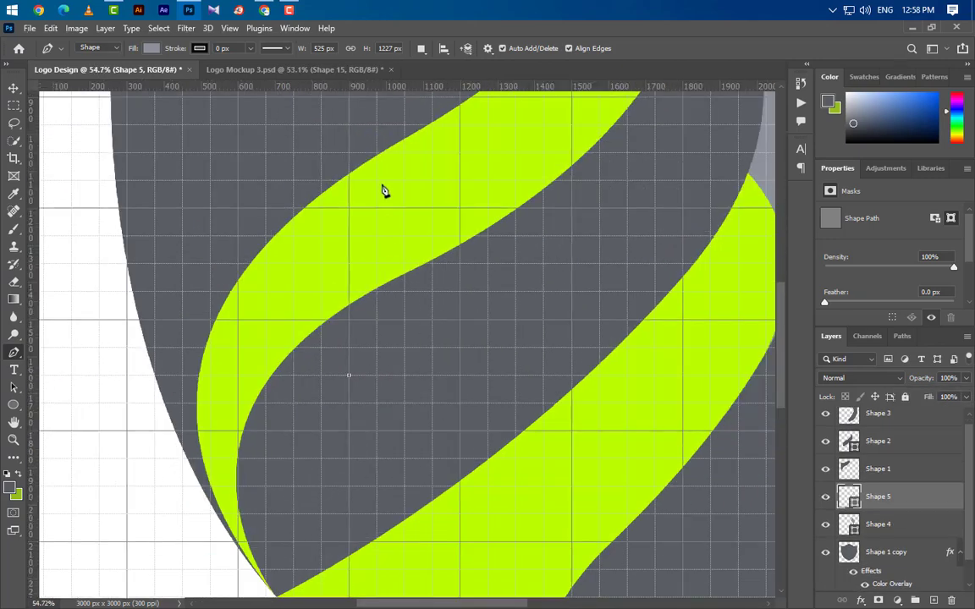
pyautogui.scroll(2, 406, 227)
pyautogui.scroll(2, 511, 165)
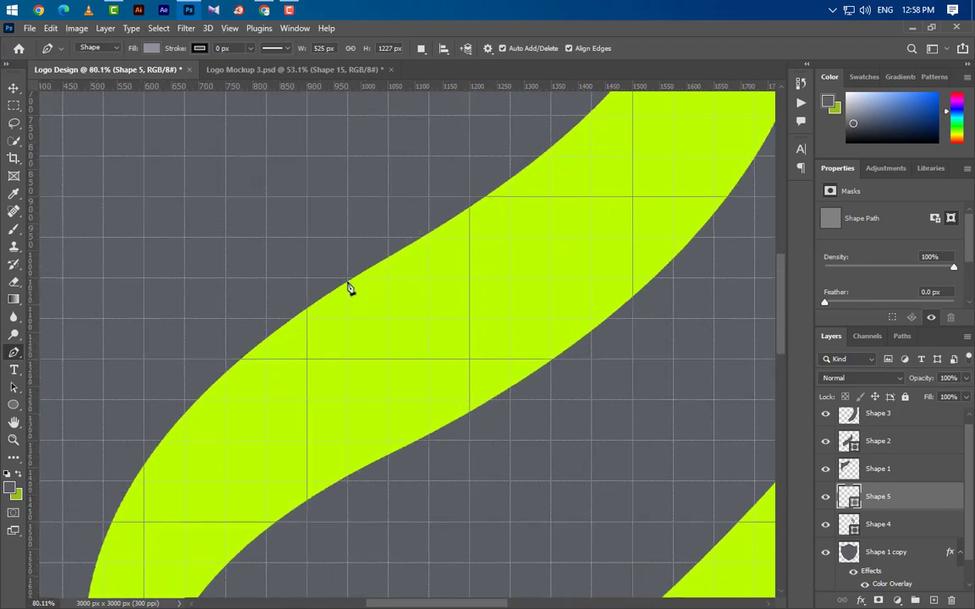
pyautogui.scroll(2, 350, 288)
pyautogui.moveTo(340, 274); pyautogui.dragTo(556, 134)
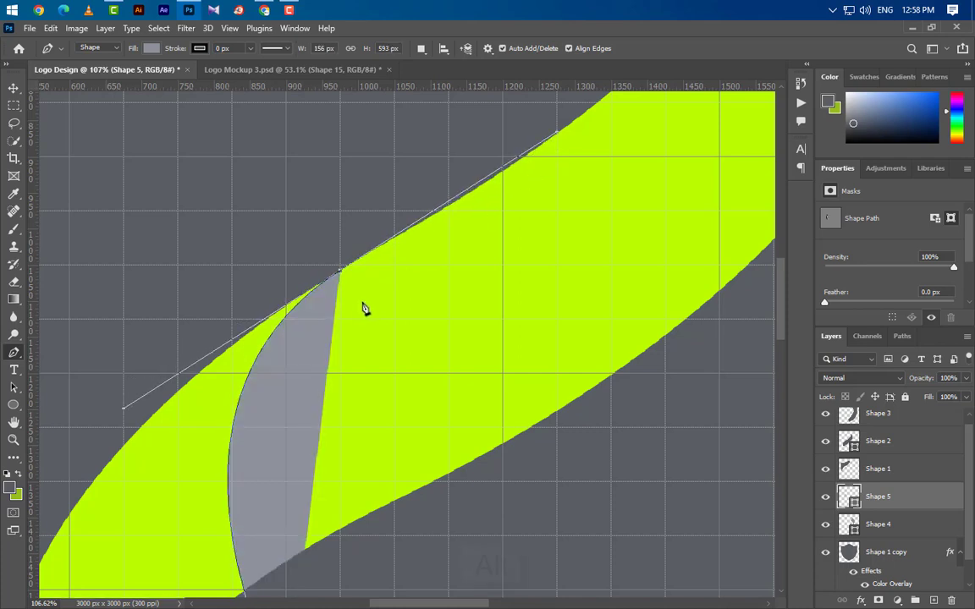
pyautogui.scroll(-5, 385, 295)
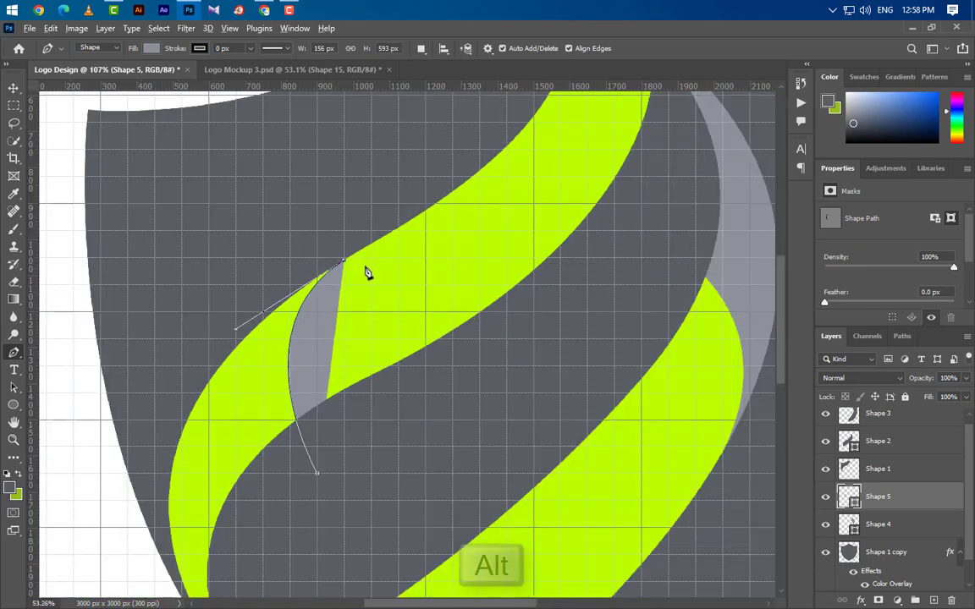
# Continue the path with straight segments running down outside the left lime stripe, within the upper-left dark section.
pyautogui.moveTo(237, 301); pyautogui.dragTo(211, 370)
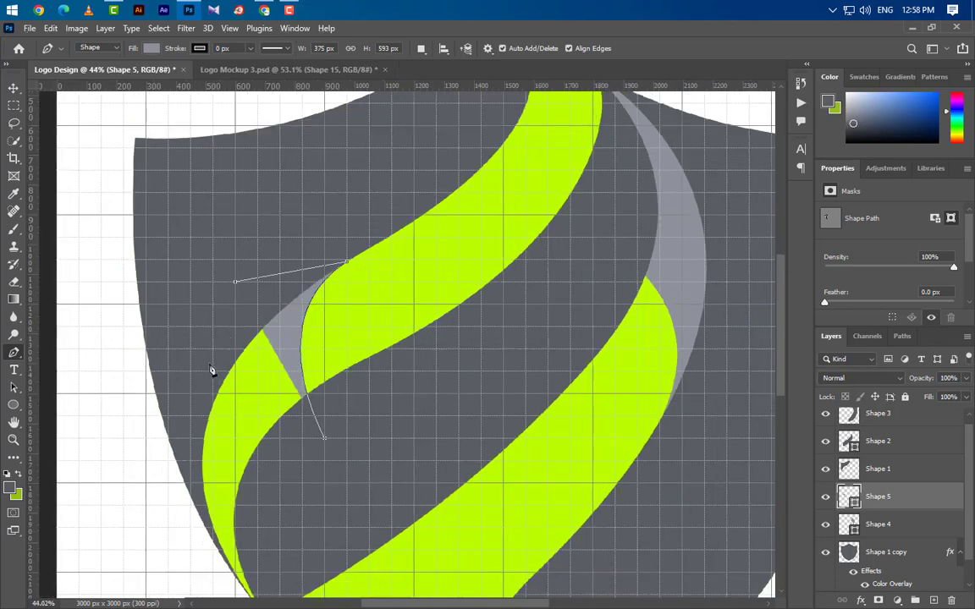
pyautogui.scroll(3, 190, 442)
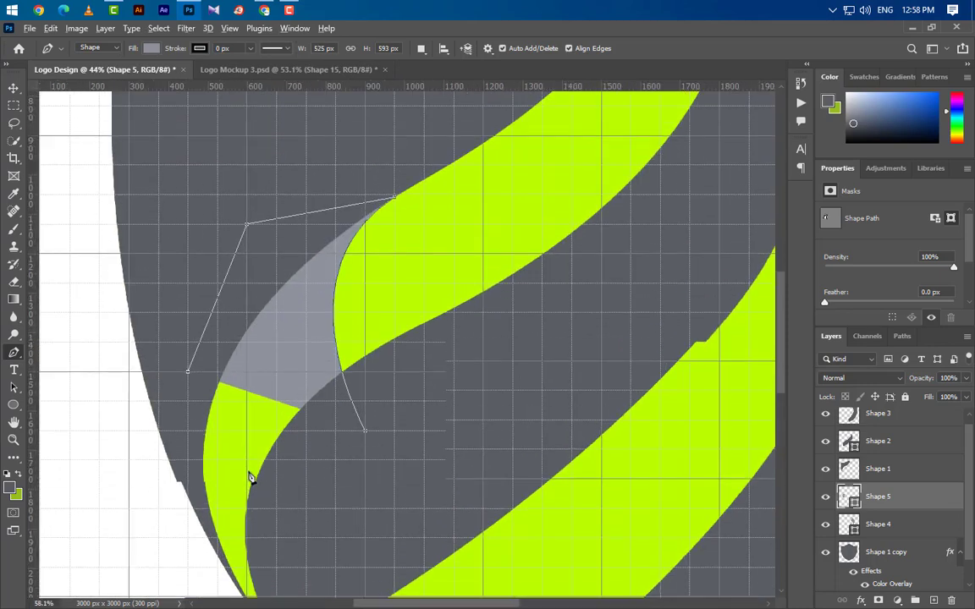
pyautogui.scroll(-3, 250, 520)
pyautogui.scroll(3, 239, 527)
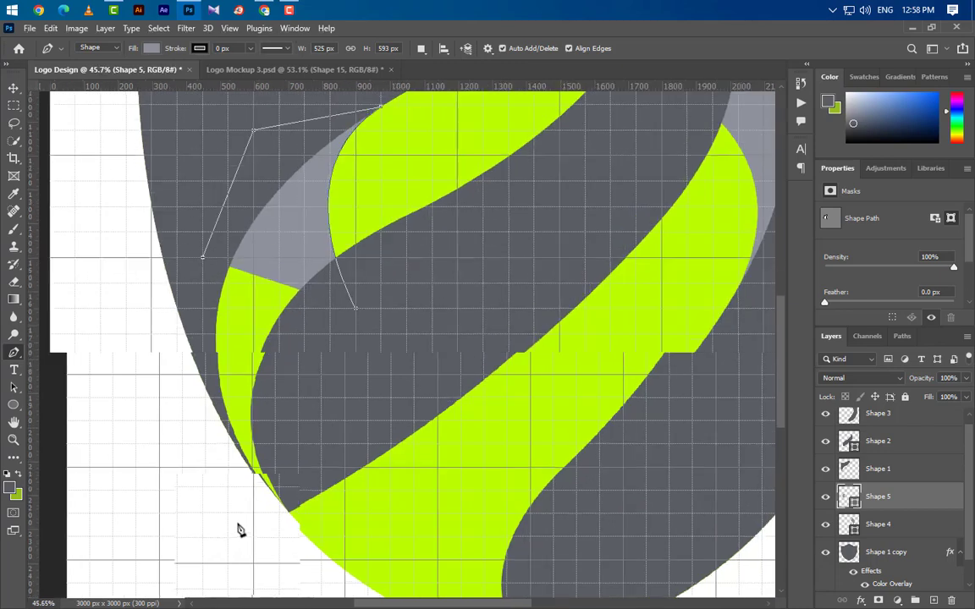
pyautogui.scroll(5, 281, 524)
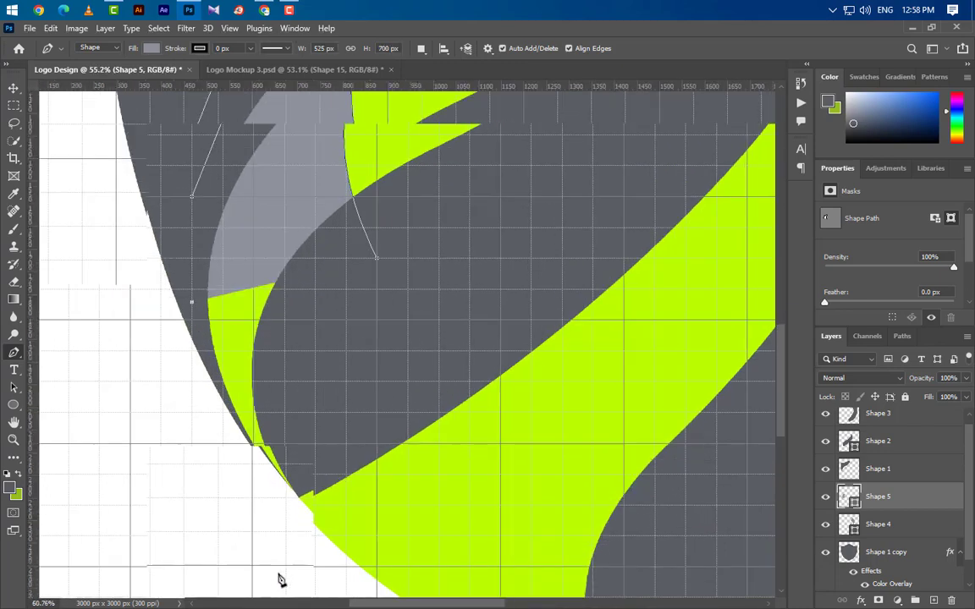
pyautogui.scroll(1, 314, 528)
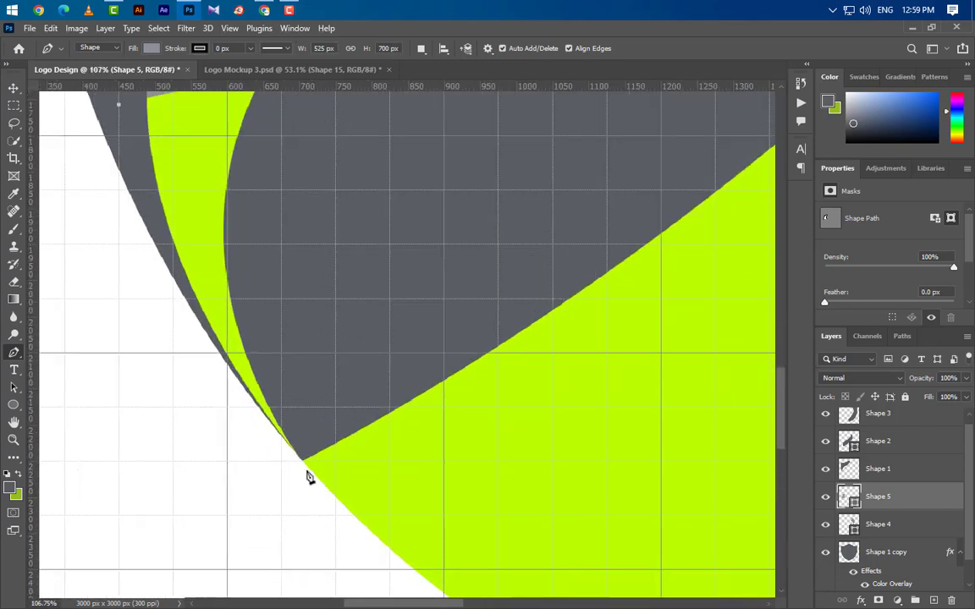
# Curve the path to the left stripe's lower tip on the shield's edge, shorten the outgoing handle, and close the path at its start.
pyautogui.moveTo(305, 468); pyautogui.dragTo(471, 595)
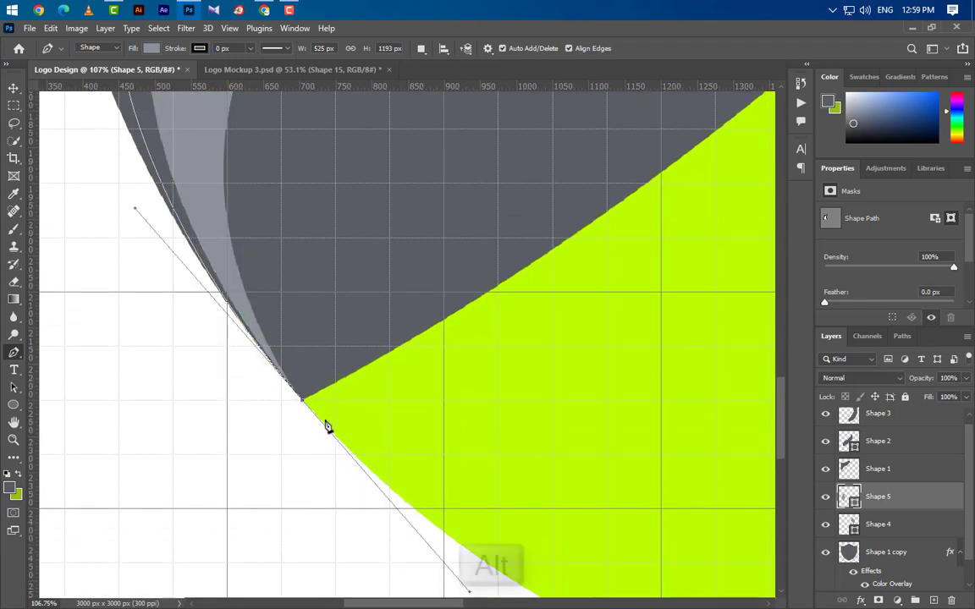
pyautogui.keyDown('alt'); pyautogui.click(304, 399); pyautogui.keyUp('alt')
pyautogui.scroll(-1, 315, 508)
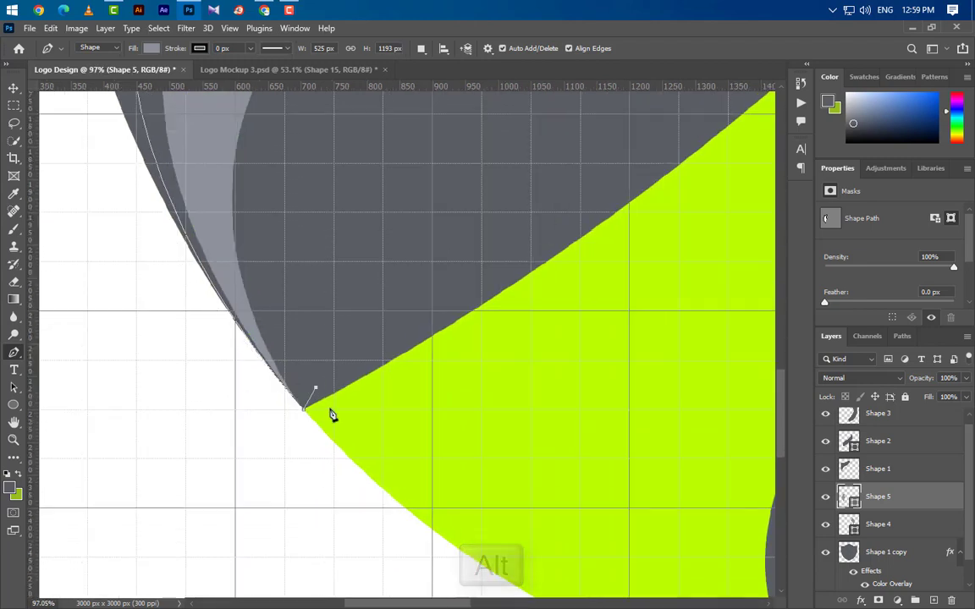
pyautogui.scroll(-6, 306, 489)
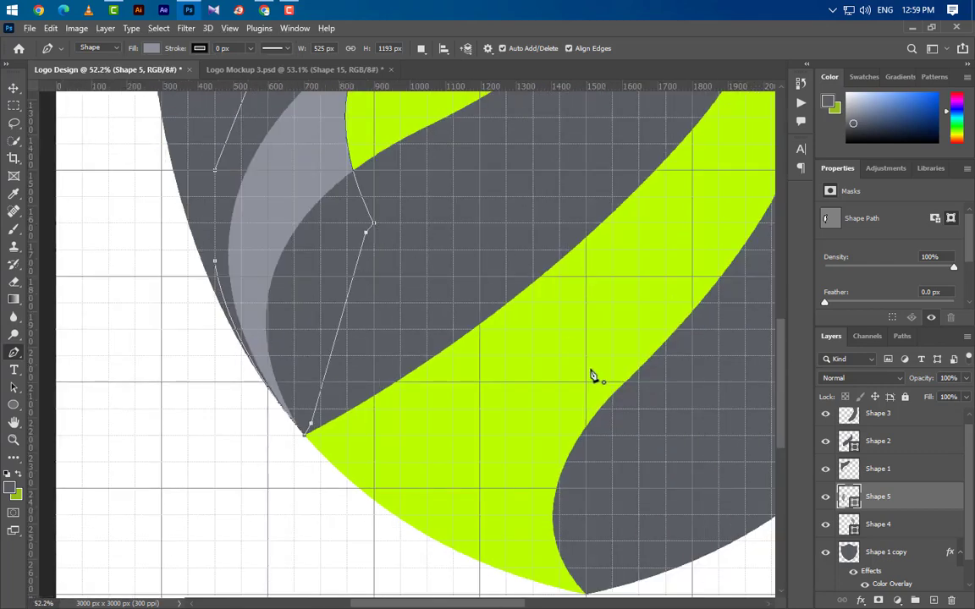
pyautogui.scroll(-6, 284, 463)
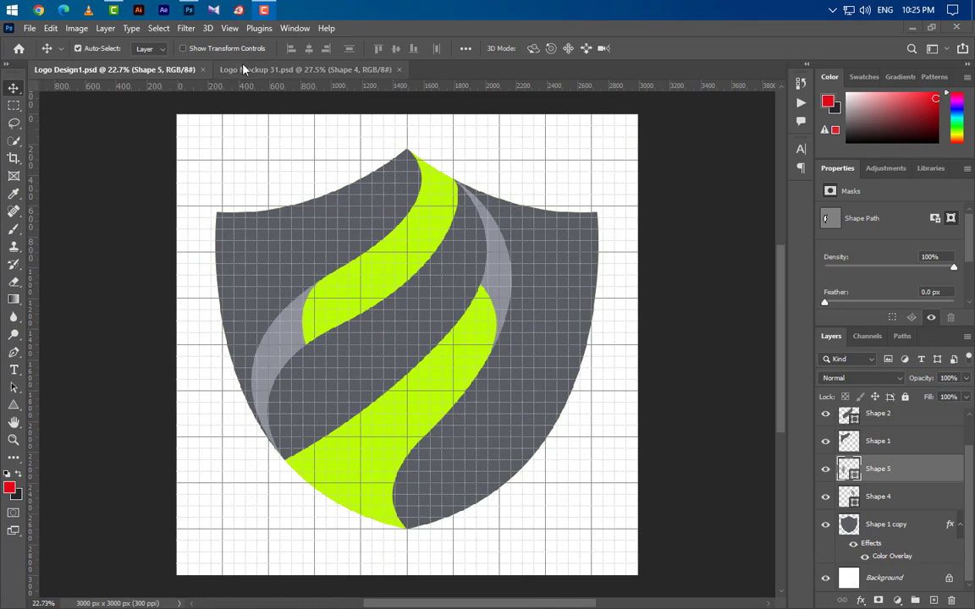
# Hide the grid and delete the lime green base shield layer, Shape 1 copy.
pyautogui.click(229, 28)
pyautogui.moveTo(285, 309)
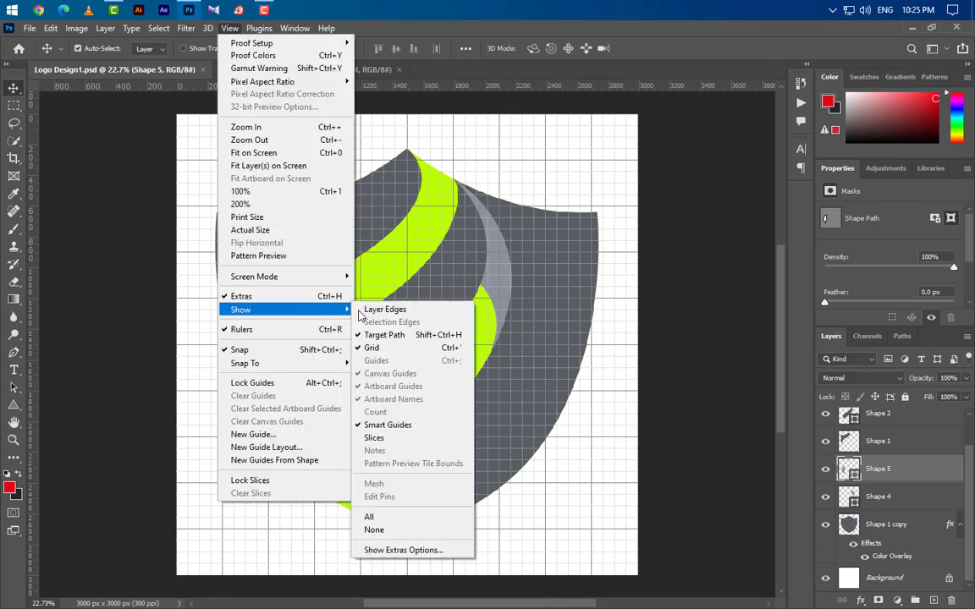
pyautogui.click(382, 346)
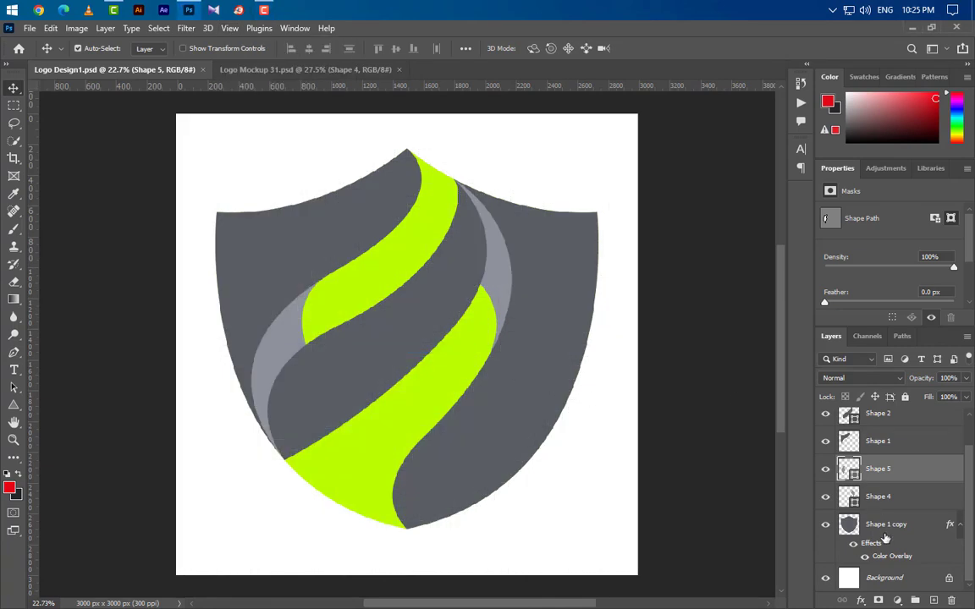
pyautogui.moveTo(885, 540); pyautogui.dragTo(952, 601)
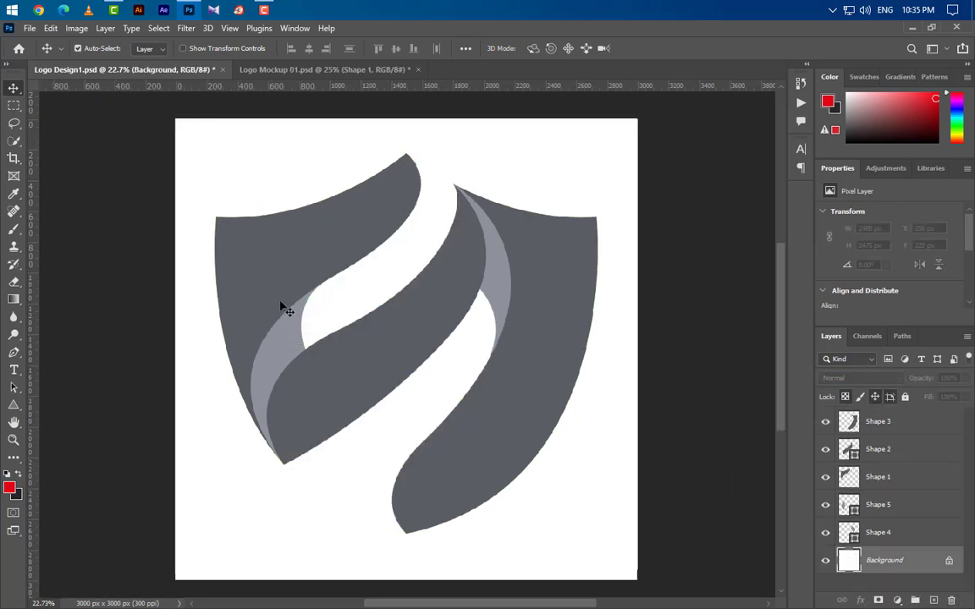
# Load the upper-left dark shape as a selection, rasterize the left light grey shape, and delete the part of it inside the selection.
pyautogui.click(286, 309)
pyautogui.keyDown('ctrl'); pyautogui.click(854, 482); pyautogui.keyUp('ctrl')
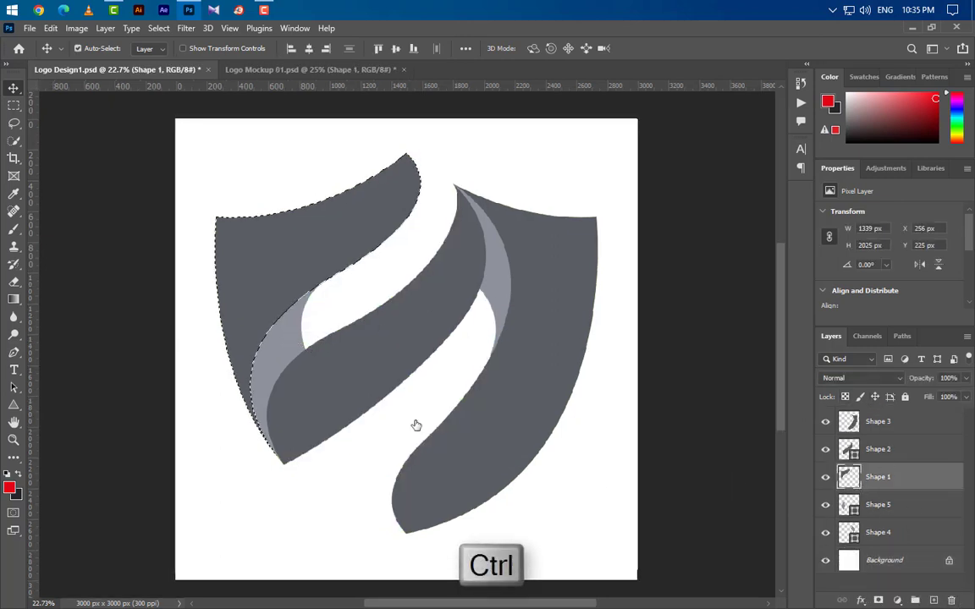
pyautogui.click(286, 349)
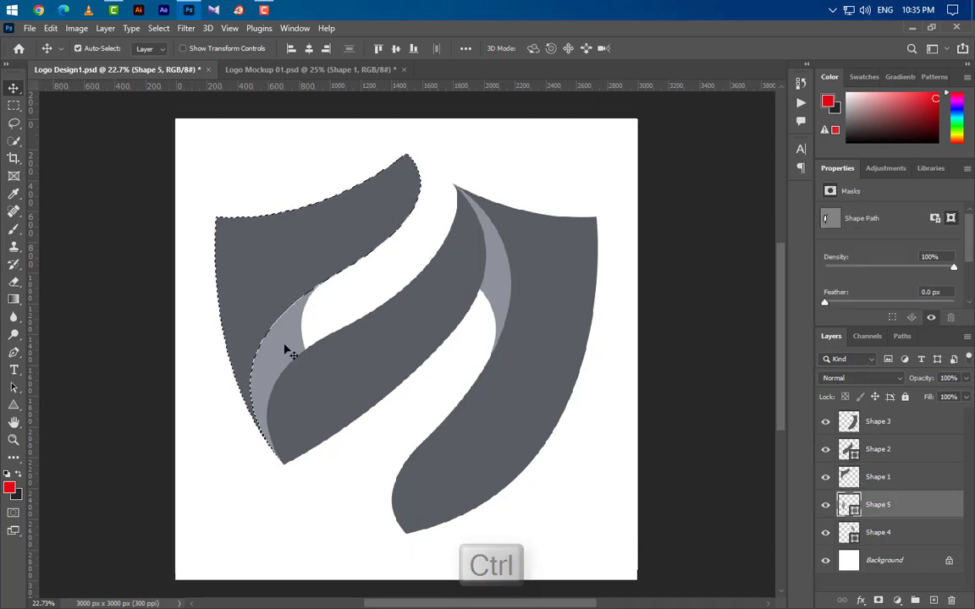
pyautogui.rightClick(921, 506)
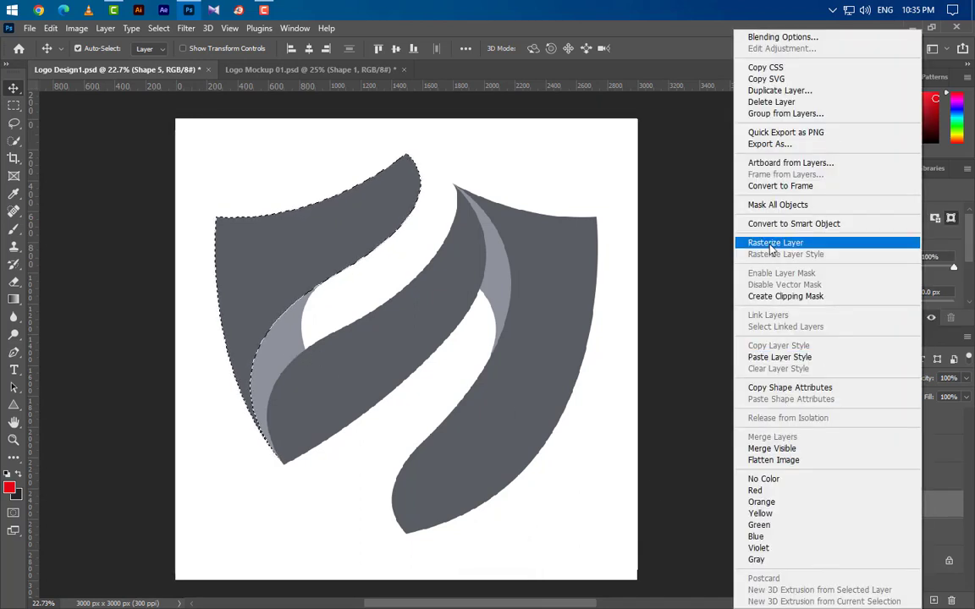
pyautogui.click(772, 244)
pyautogui.press('Delete')
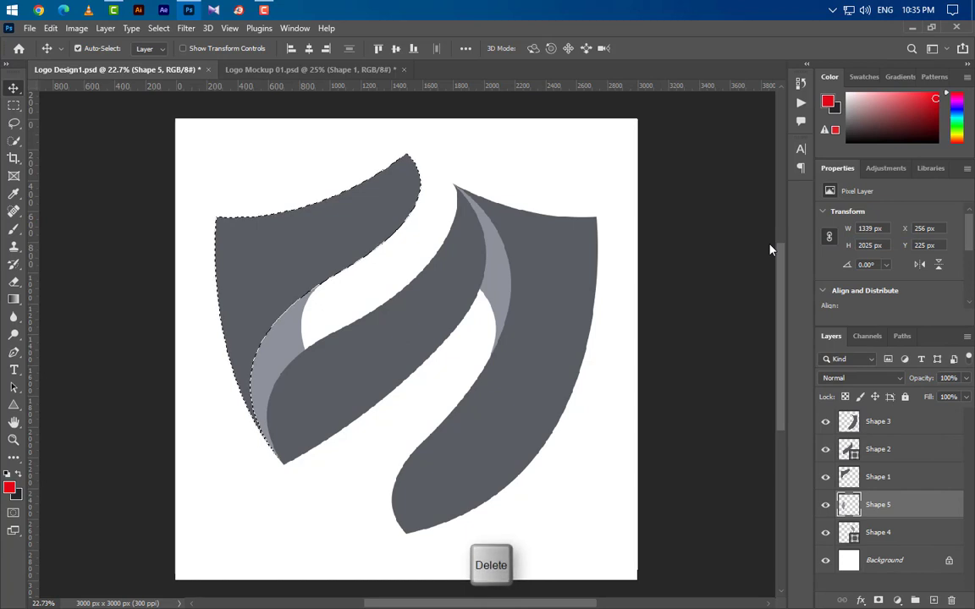
# Load the right dark shape as a selection, rasterize the right light grey shape, delete its part inside the selection, and deselect.
pyautogui.click(540, 394)
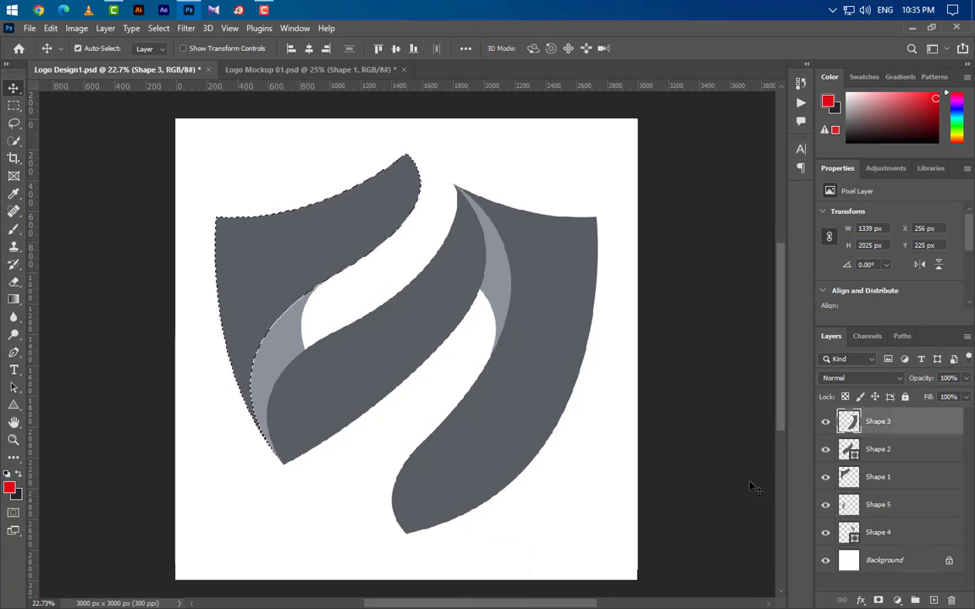
pyautogui.keyDown('ctrl'); pyautogui.click(849, 448); pyautogui.keyUp('ctrl')
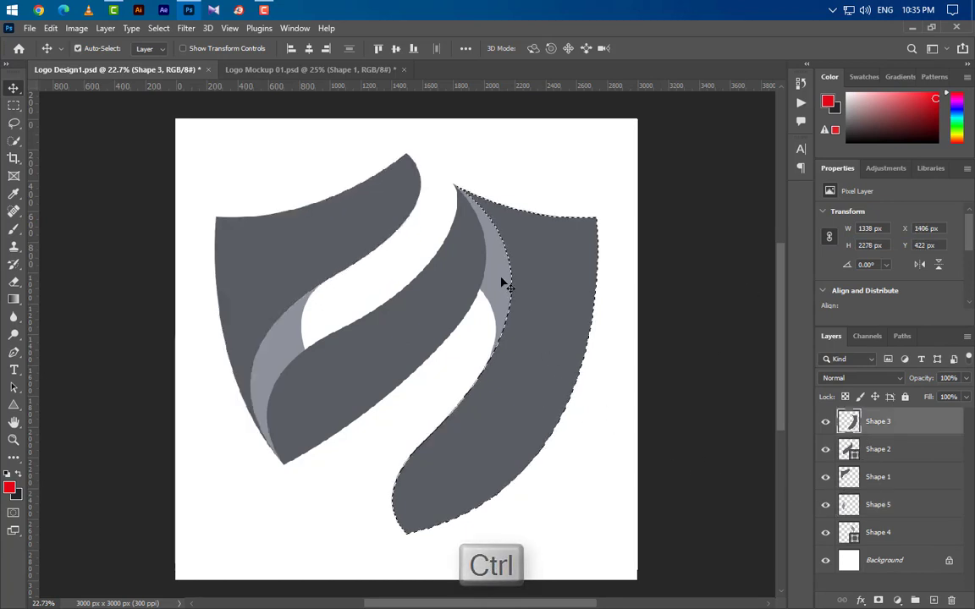
pyautogui.click(925, 533)
pyautogui.rightClick(925, 533)
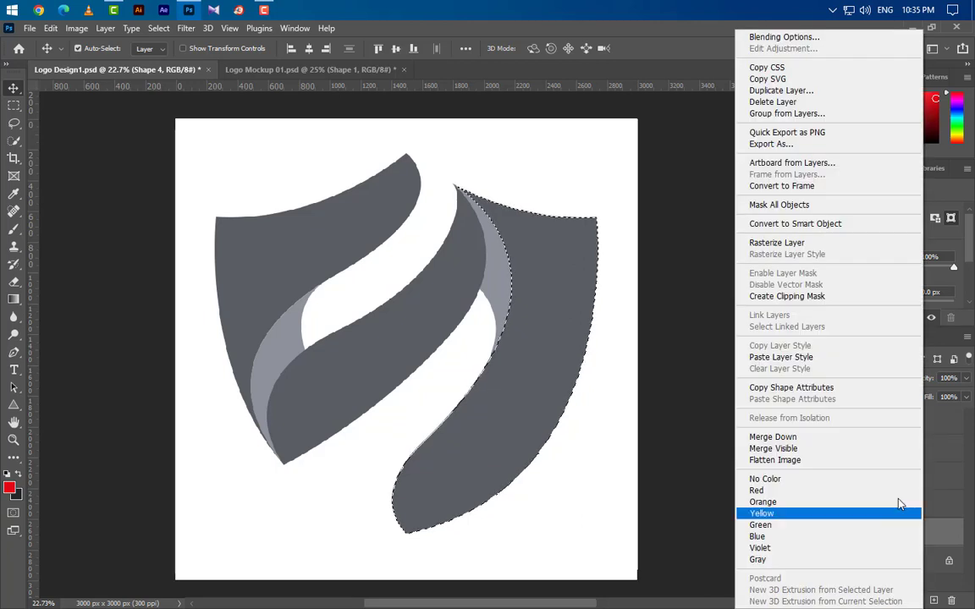
pyautogui.click(846, 243)
pyautogui.press('Delete')
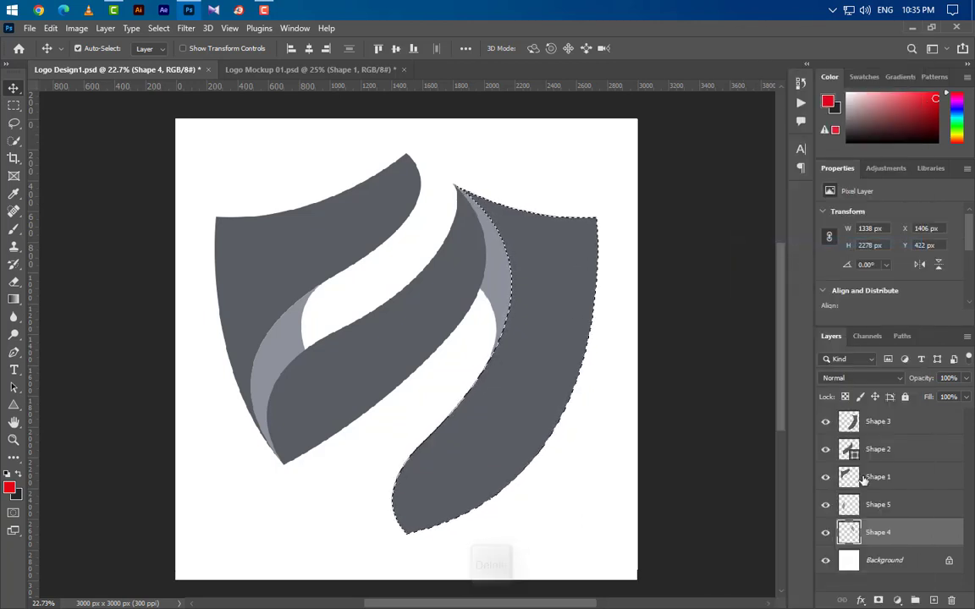
pyautogui.hotkey('ctrl', 'd')
# Add a reversed linear Gradient Overlay at 45° to the upper-left dark shape and open its purple-to-yellow gradient for editing.
pyautogui.scroll(1, 437, 280)
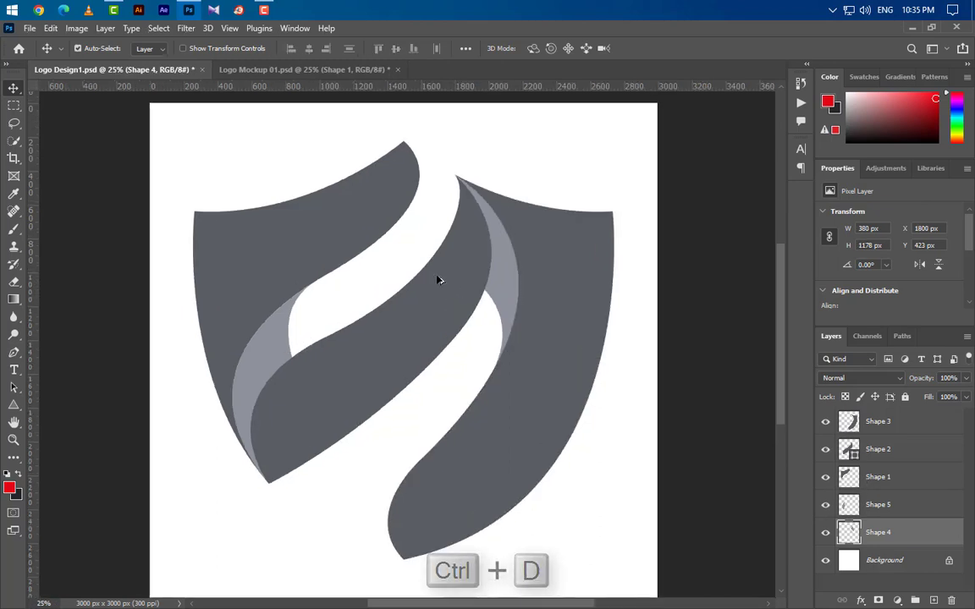
pyautogui.scroll(1, 438, 280)
pyautogui.click(276, 253)
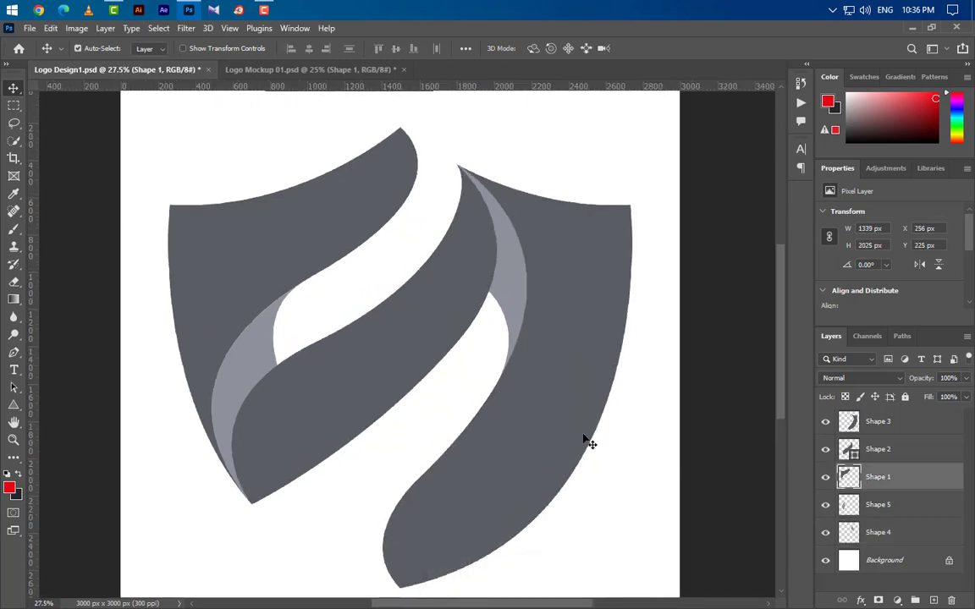
pyautogui.doubleClick(939, 481)
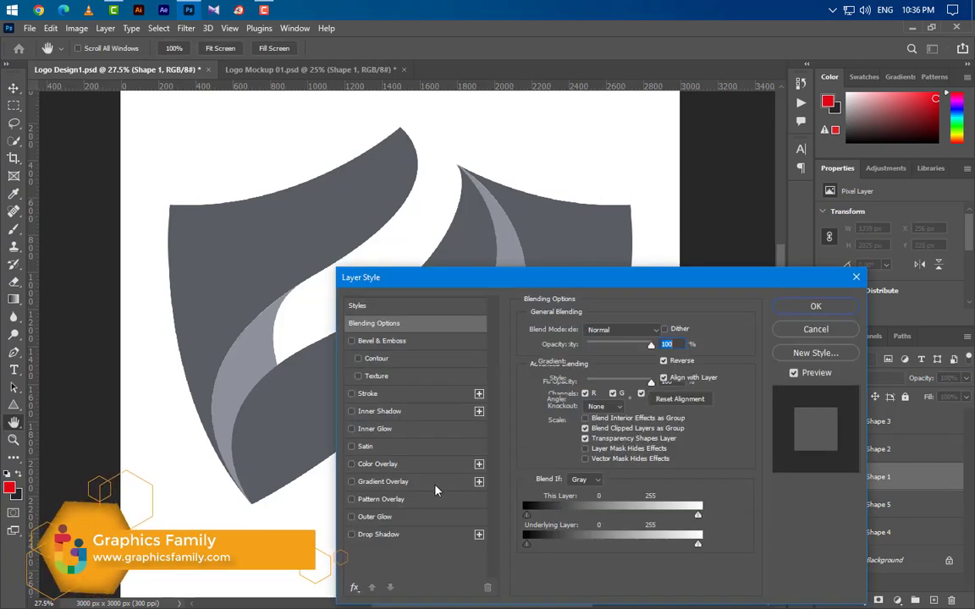
pyautogui.click(438, 490)
pyautogui.click(607, 361)
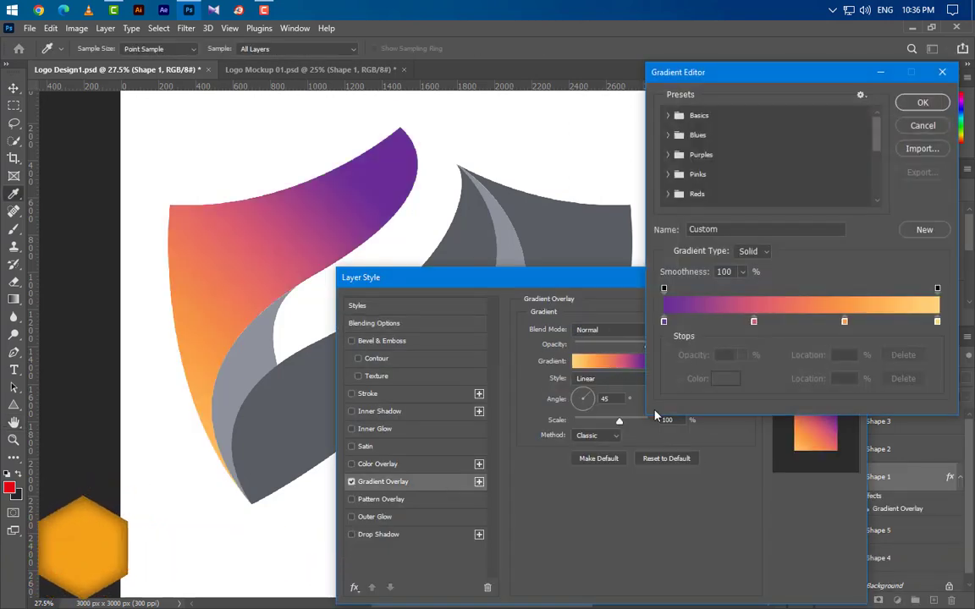
# Review the colour of each of the gradient's four stops and the overlay's opacity.
pyautogui.doubleClick(664, 321)
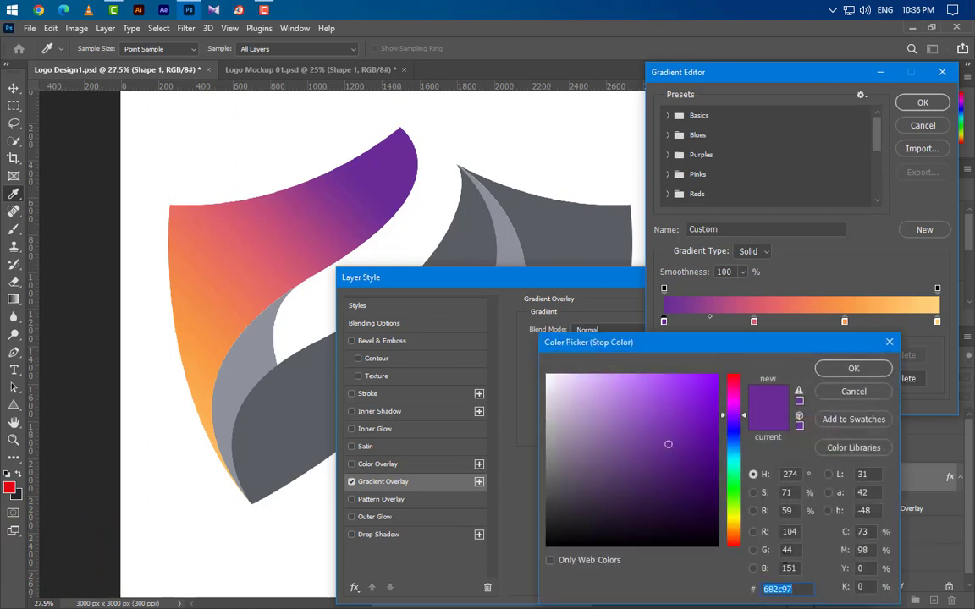
pyautogui.click(853, 369)
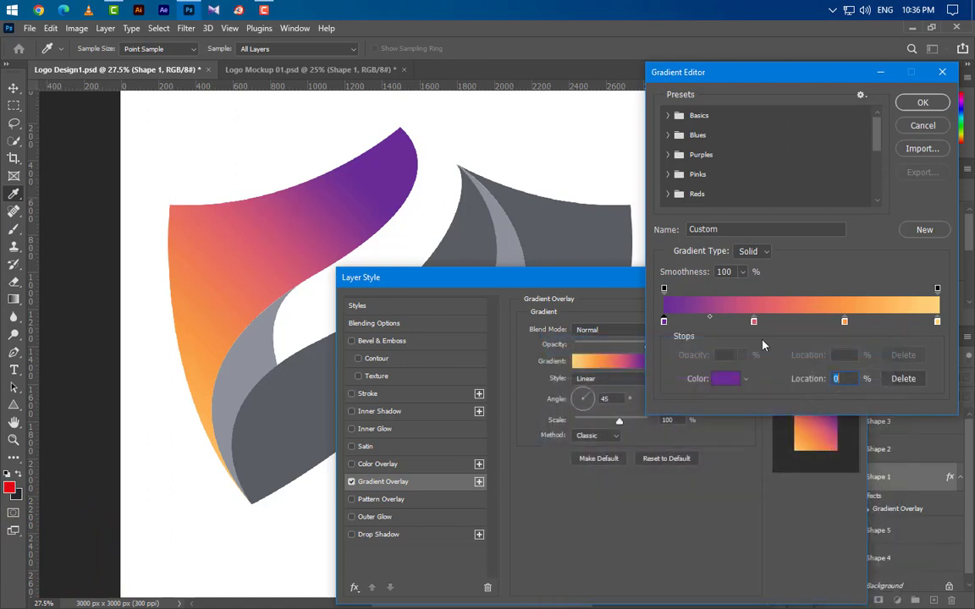
pyautogui.doubleClick(754, 321)
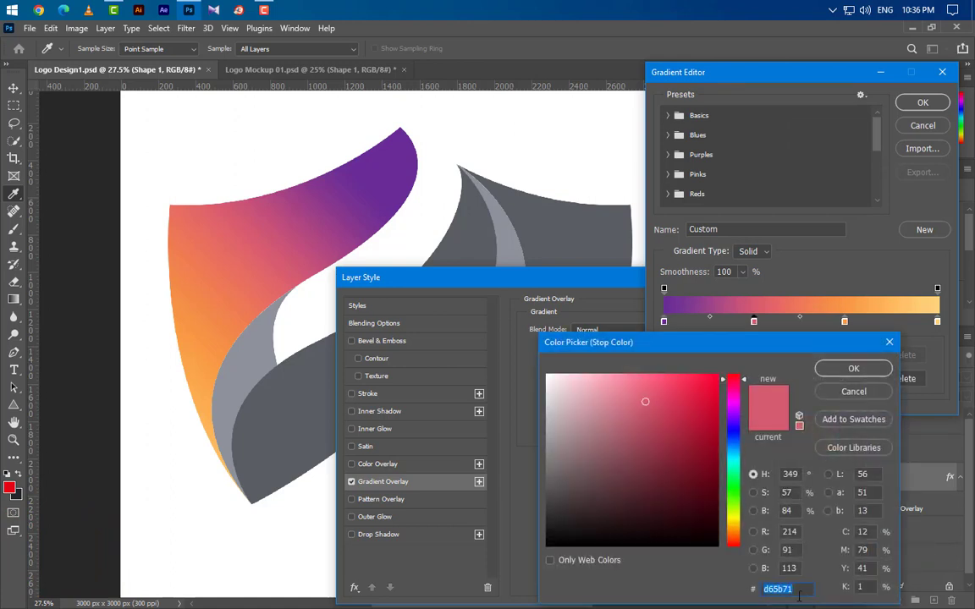
pyautogui.click(853, 369)
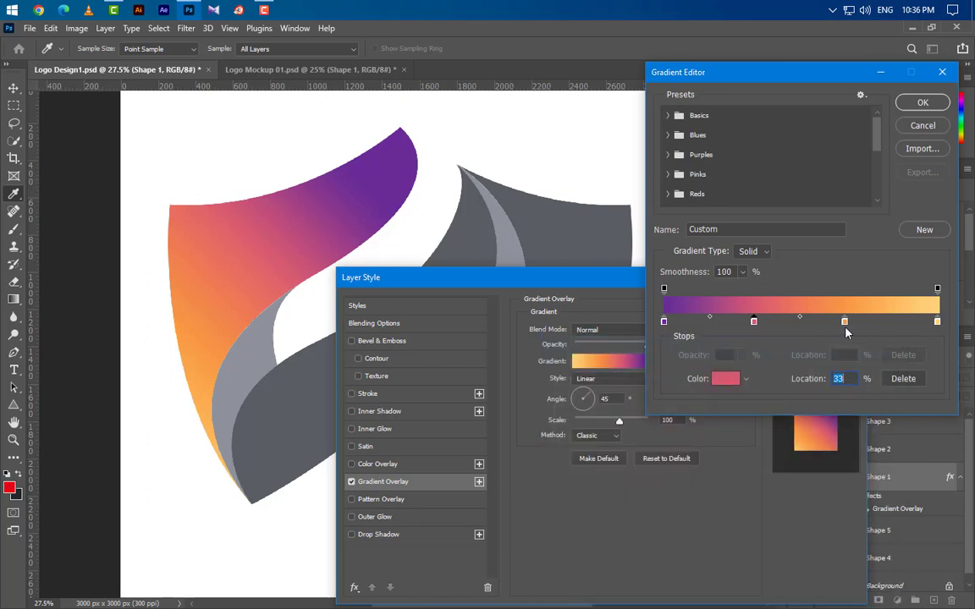
pyautogui.doubleClick(844, 322)
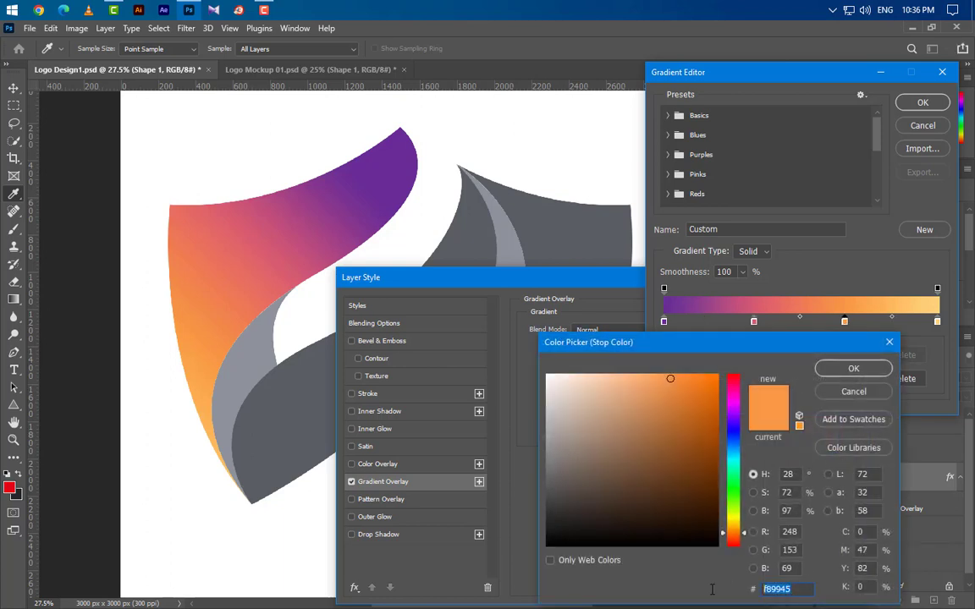
pyautogui.click(870, 390)
pyautogui.doubleClick(937, 322)
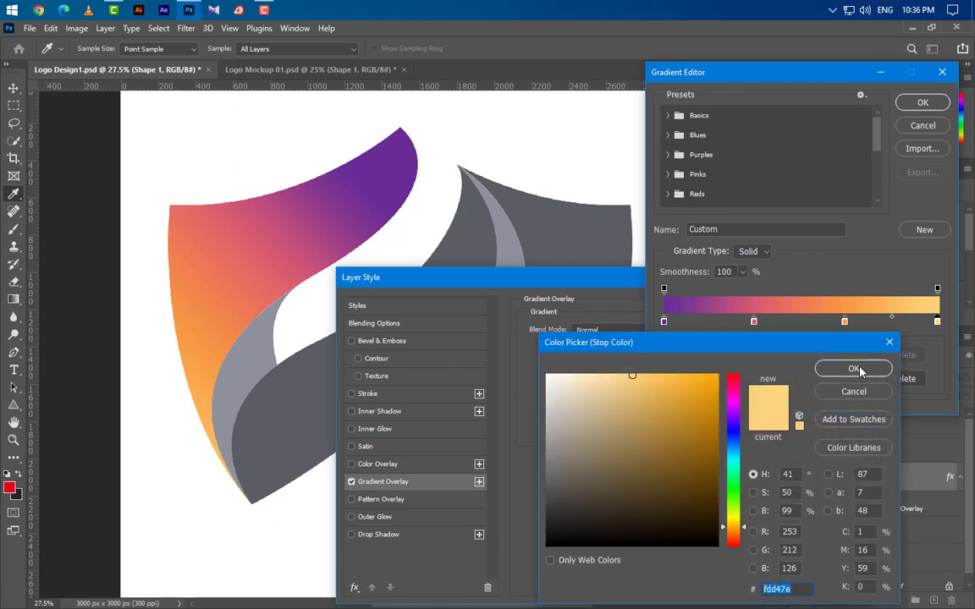
pyautogui.click(855, 370)
pyautogui.click(923, 104)
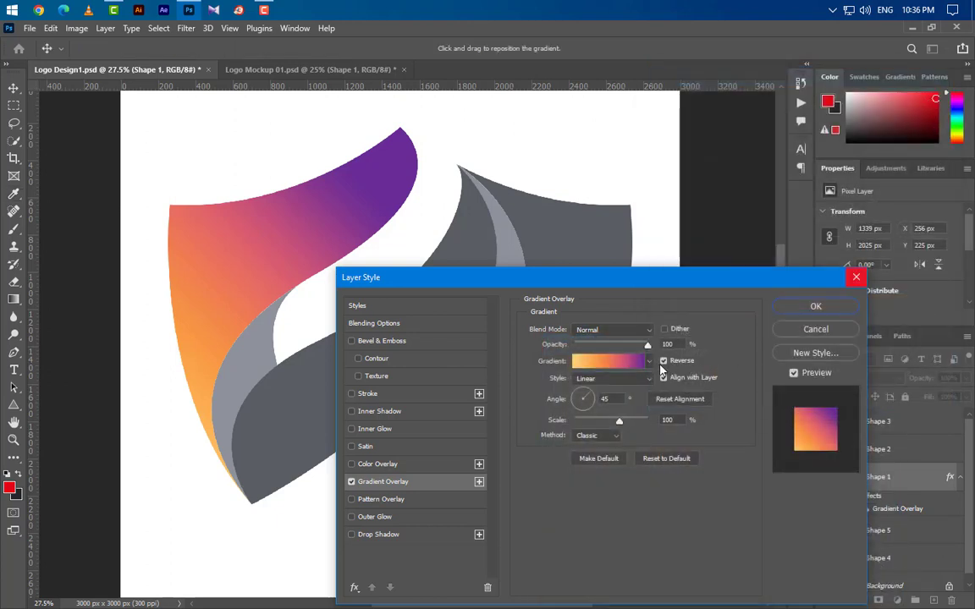
pyautogui.click(678, 344)
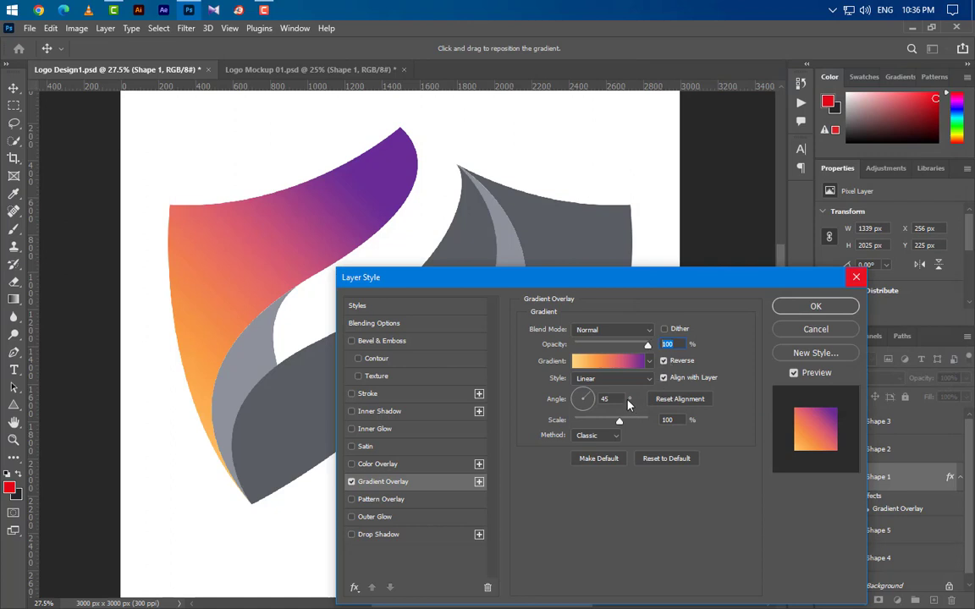
# Add a peach fdd39b Inner Shadow to the upper-left shape without global light, at -60°, distance 8 px and size 12 px.
pyautogui.click(433, 419)
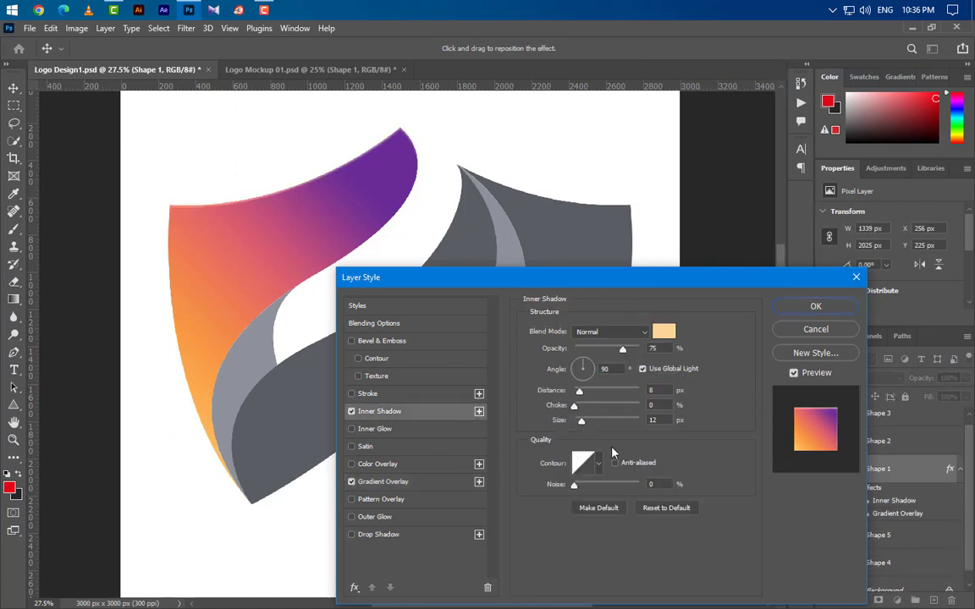
pyautogui.click(642, 369)
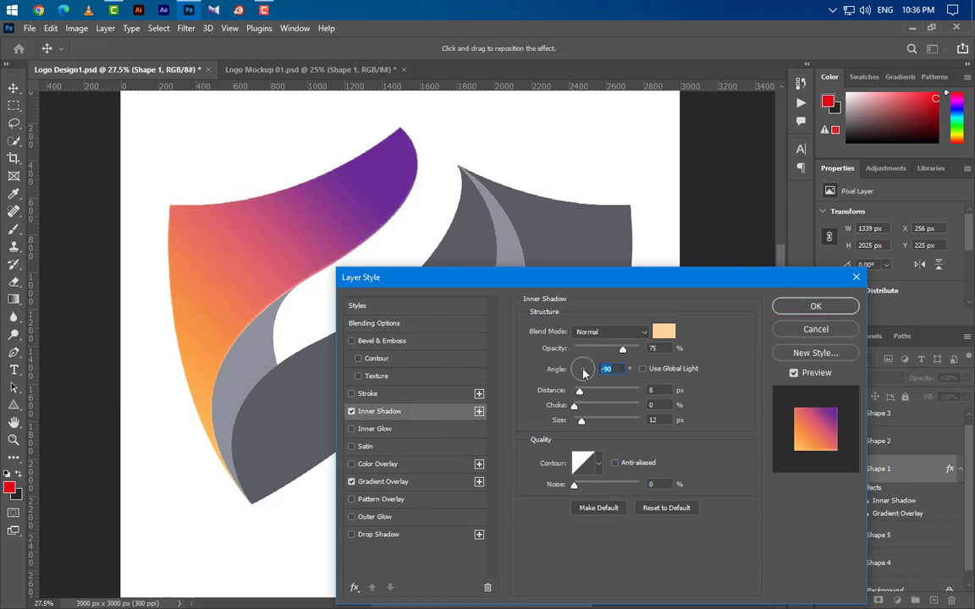
pyautogui.write('-60')
pyautogui.click(664, 331)
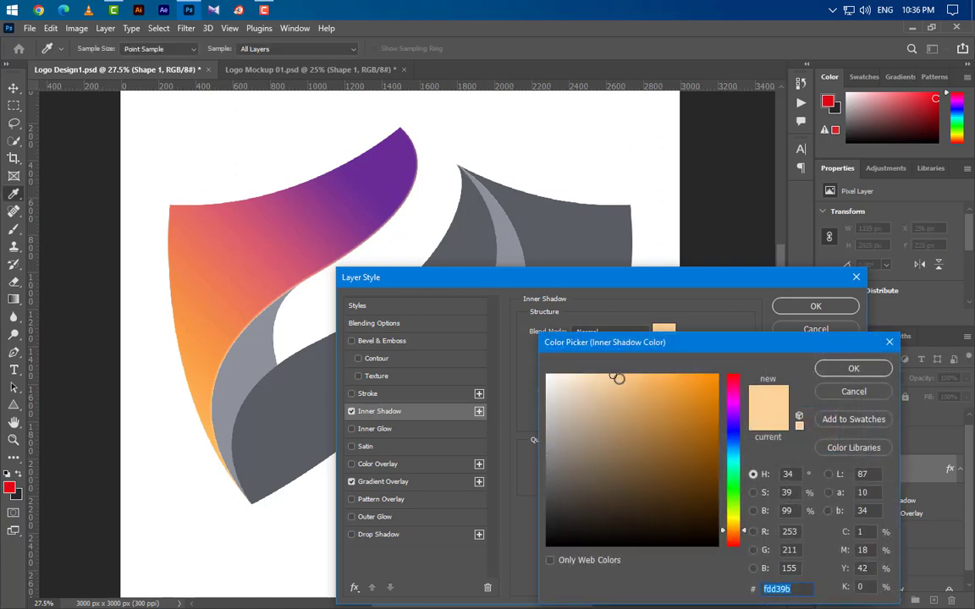
pyautogui.click(834, 373)
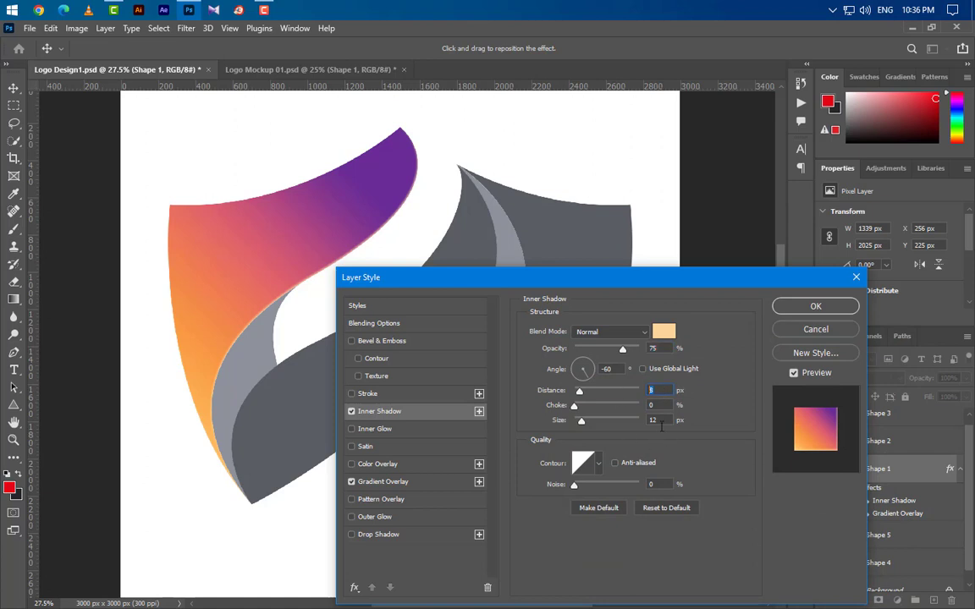
pyautogui.click(828, 314)
# Add the same 45° Gradient Overlay to the left light grey fold and shift the gradient slightly downward so purple covers more of it.
pyautogui.click(243, 356)
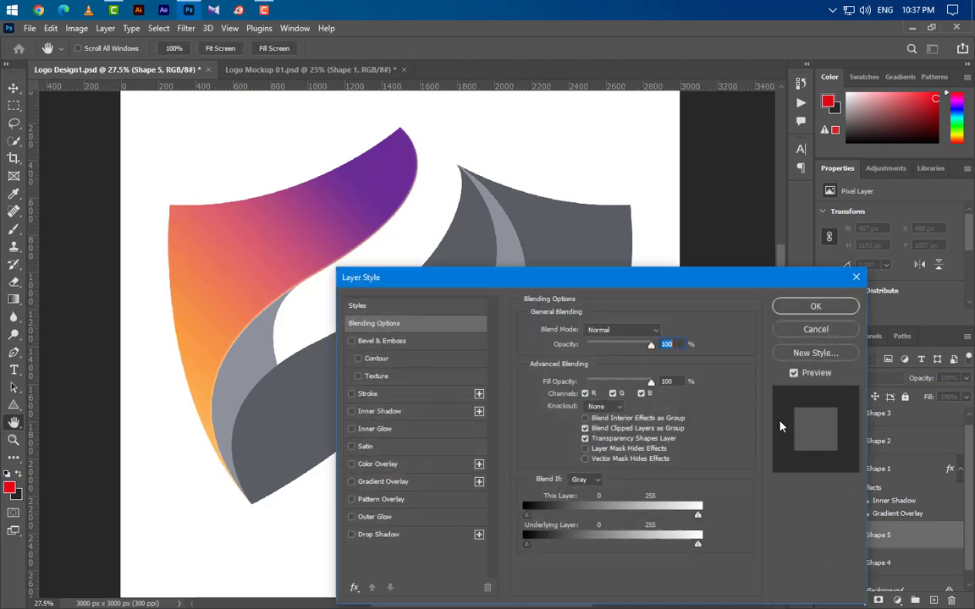
pyautogui.click(423, 488)
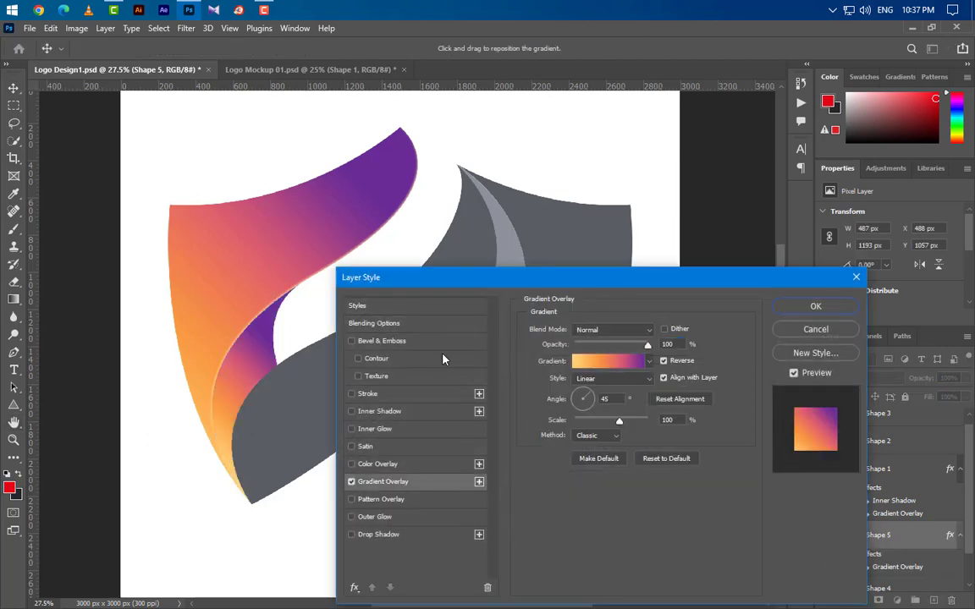
pyautogui.moveTo(512, 285); pyautogui.dragTo(627, 208)
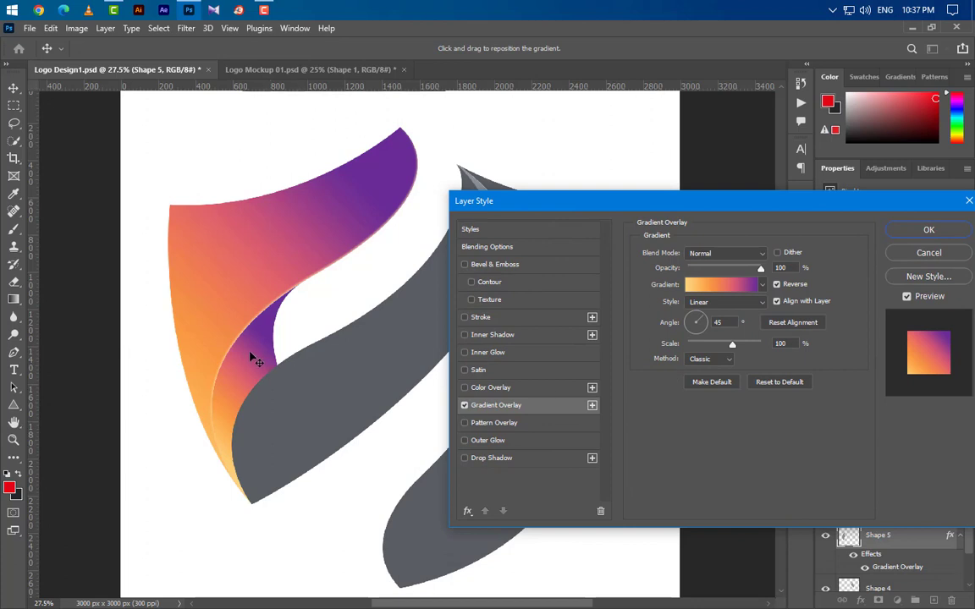
pyautogui.moveTo(252, 355); pyautogui.dragTo(246, 376)
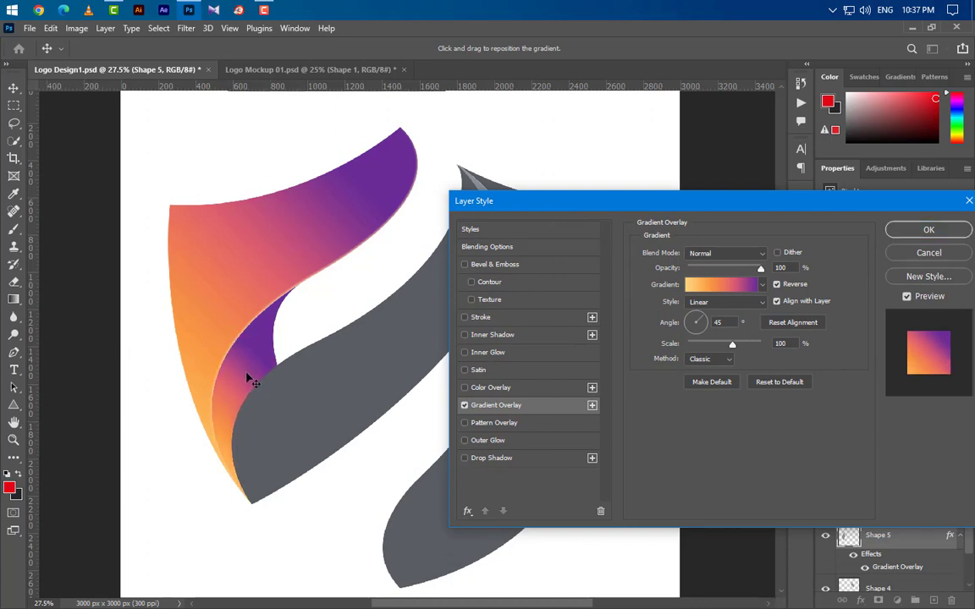
pyautogui.moveTo(754, 209); pyautogui.dragTo(782, 153)
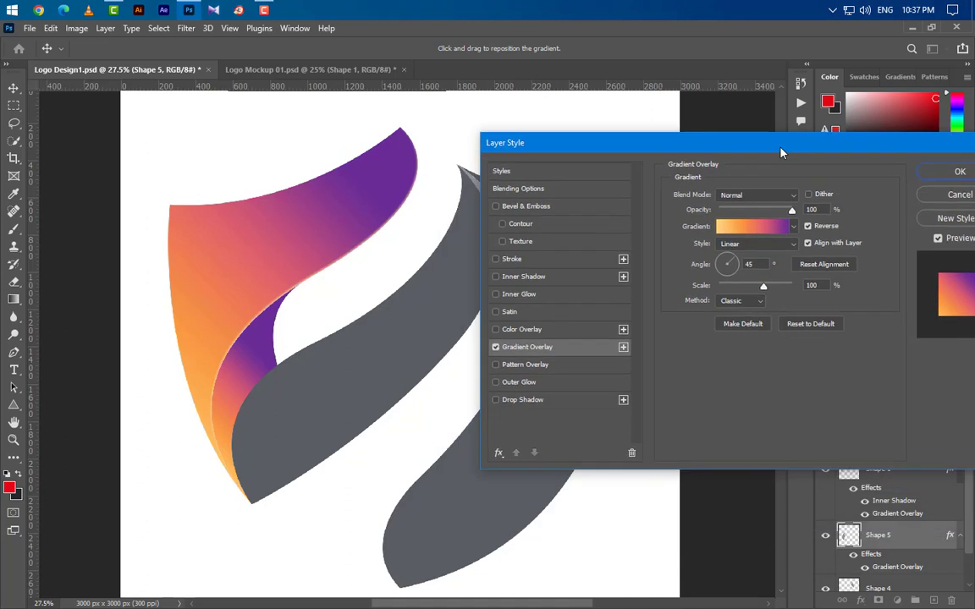
# Add an Inner Shadow to the left fold and colour it dark purple 481e69, darkened from the purple sampled on the upper-left shape.
pyautogui.click(558, 285)
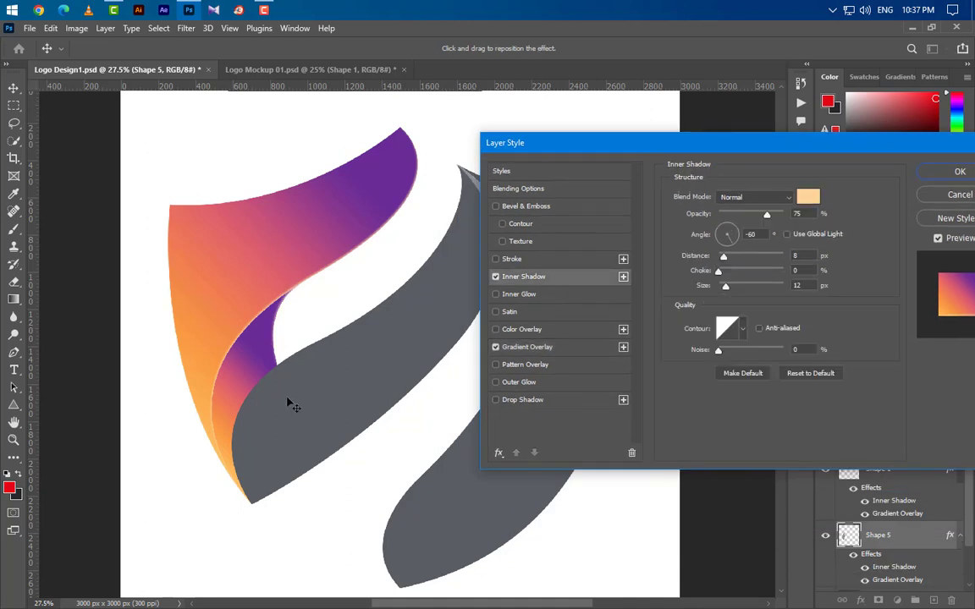
pyautogui.moveTo(264, 369)
pyautogui.mouseDown()
pyautogui.moveTo(257, 354)
pyautogui.moveTo(262, 365)
pyautogui.mouseUp()
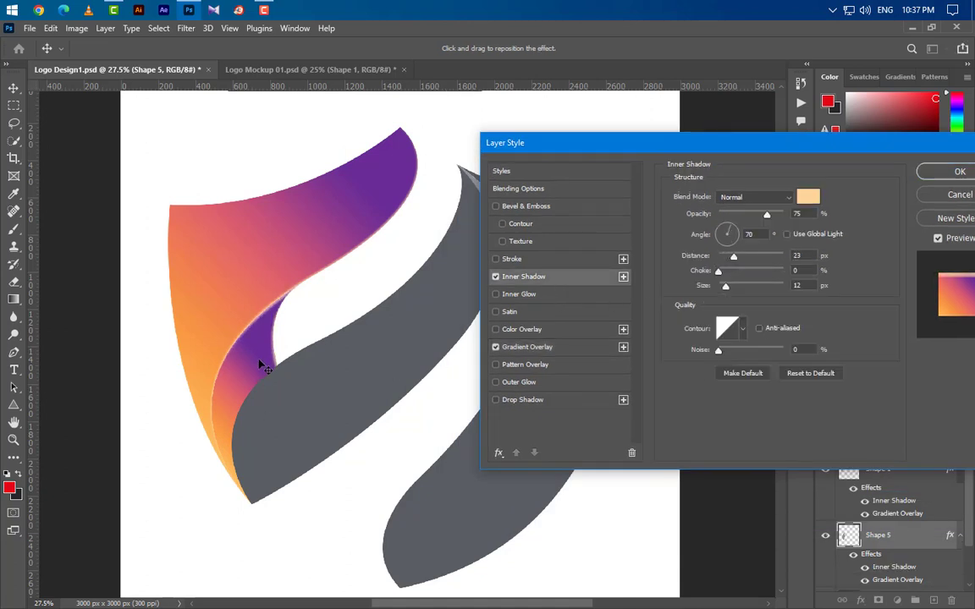
pyautogui.click(809, 196)
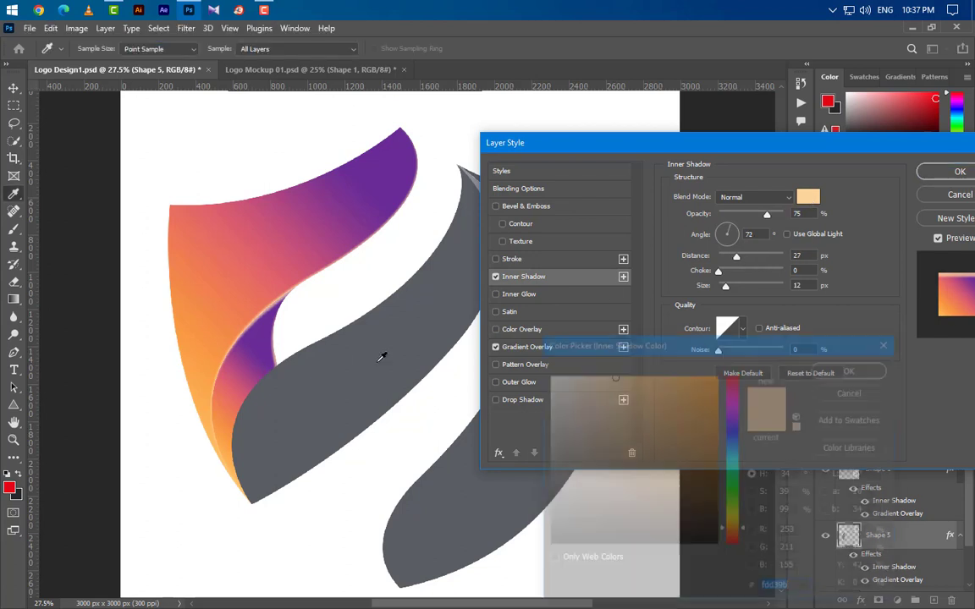
pyautogui.click(373, 359)
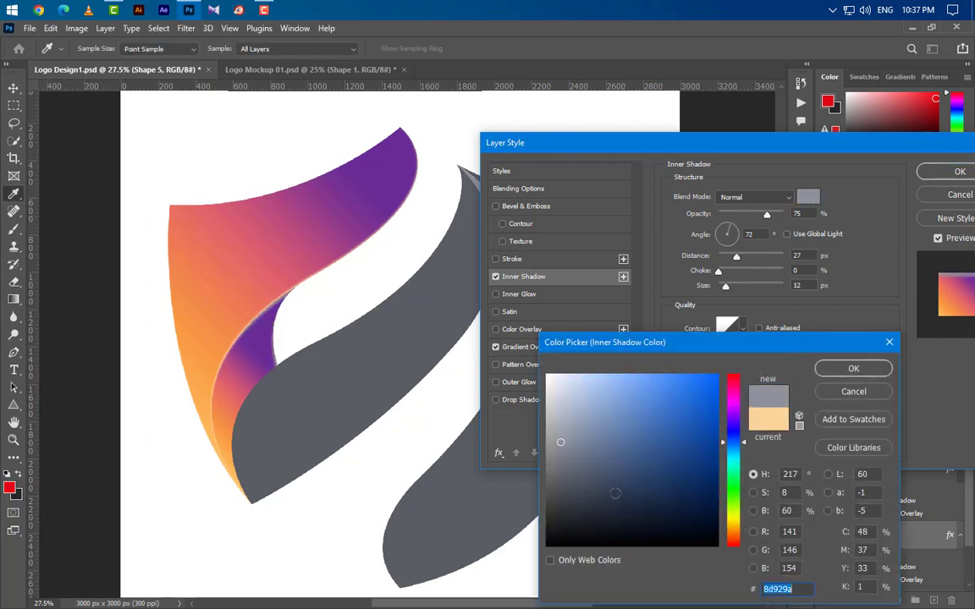
pyautogui.click(369, 133)
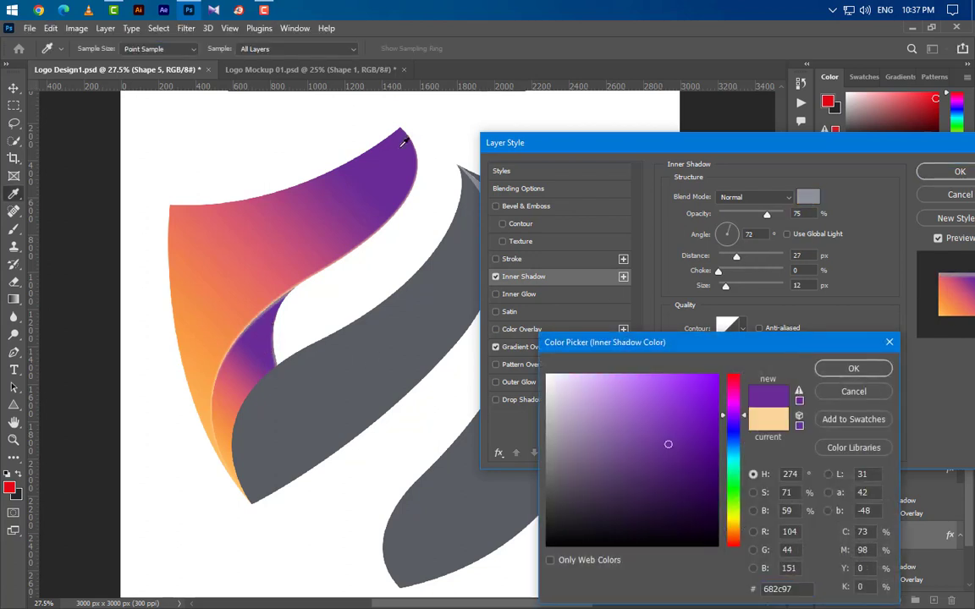
pyautogui.click(669, 474)
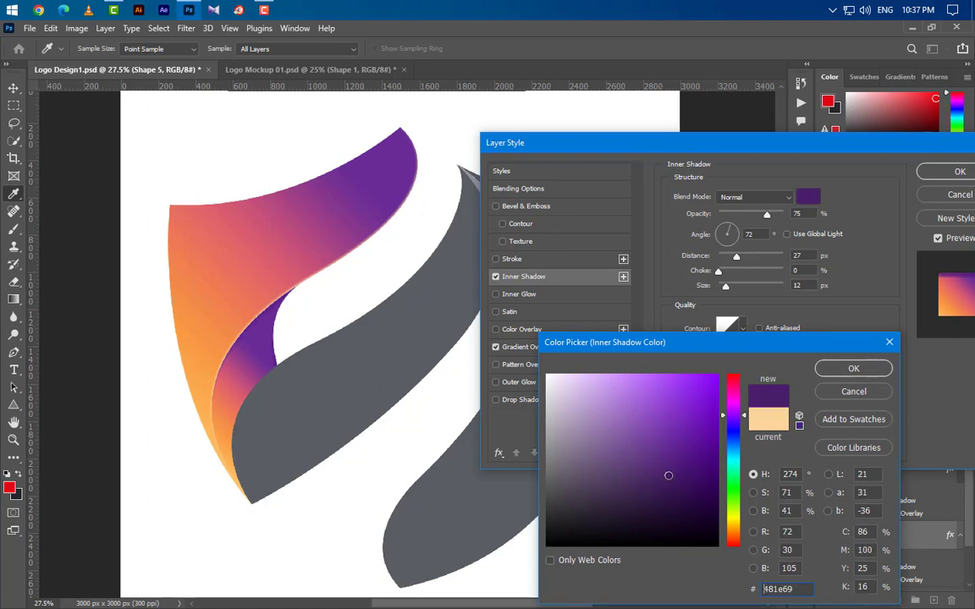
pyautogui.click(871, 374)
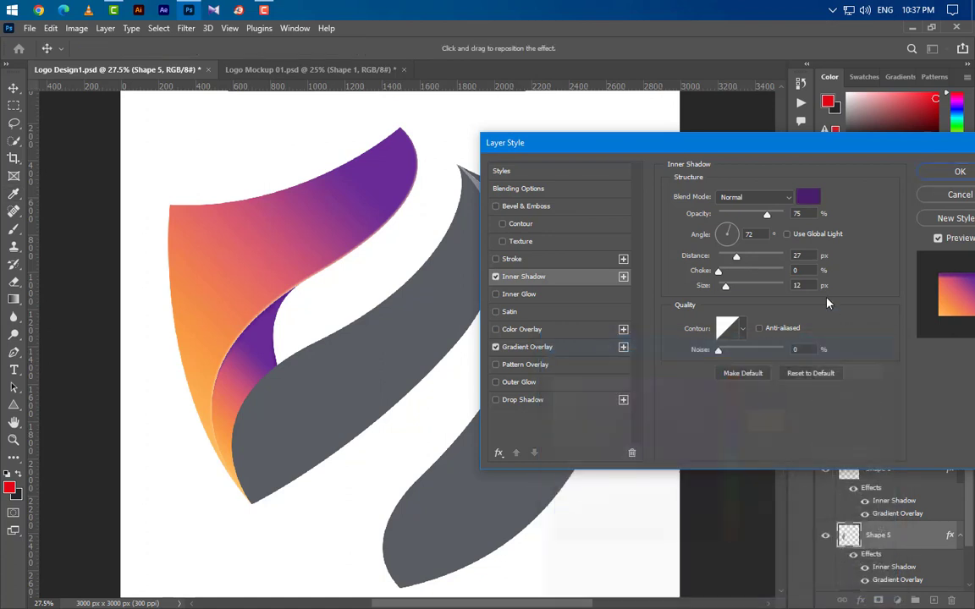
# Set the left fold's inner shadow to size 20 px, angle 115° and distance 27 px, and apply the layer style.
pyautogui.moveTo(805, 255); pyautogui.dragTo(769, 255)
pyautogui.write('10')
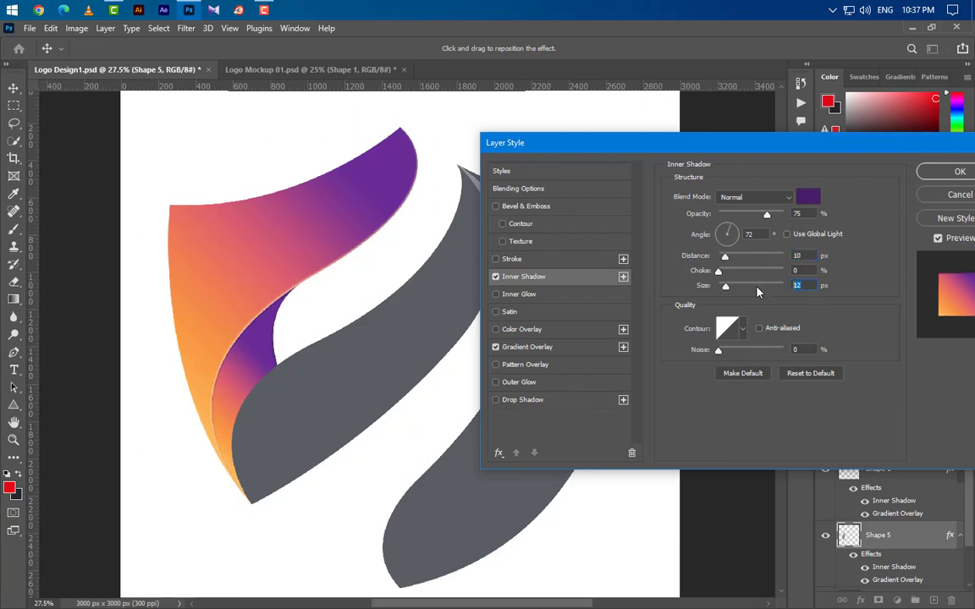
pyautogui.write('20')
pyautogui.moveTo(764, 235); pyautogui.dragTo(729, 237)
pyautogui.moveTo(264, 336); pyautogui.dragTo(267, 339)
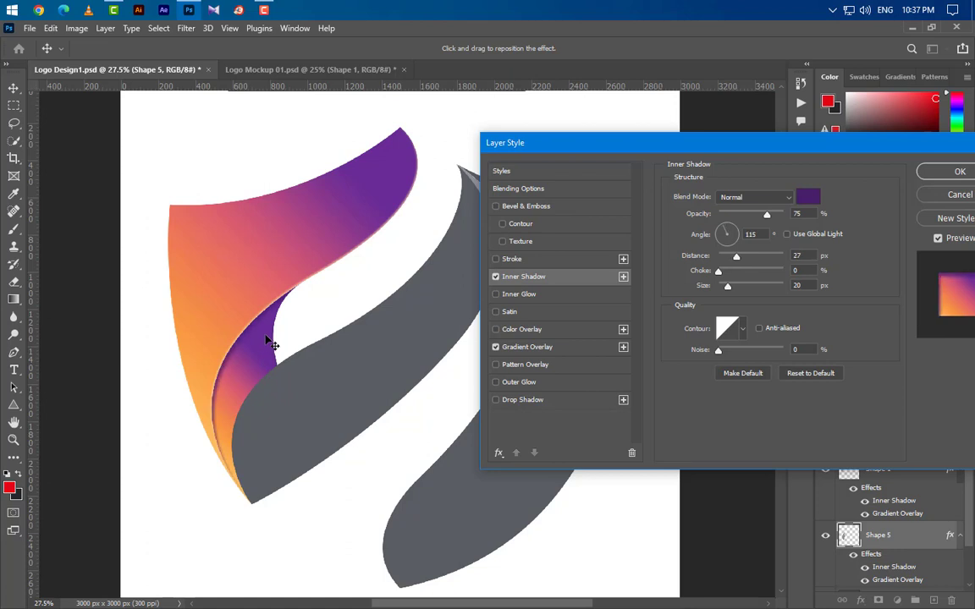
pyautogui.click(940, 172)
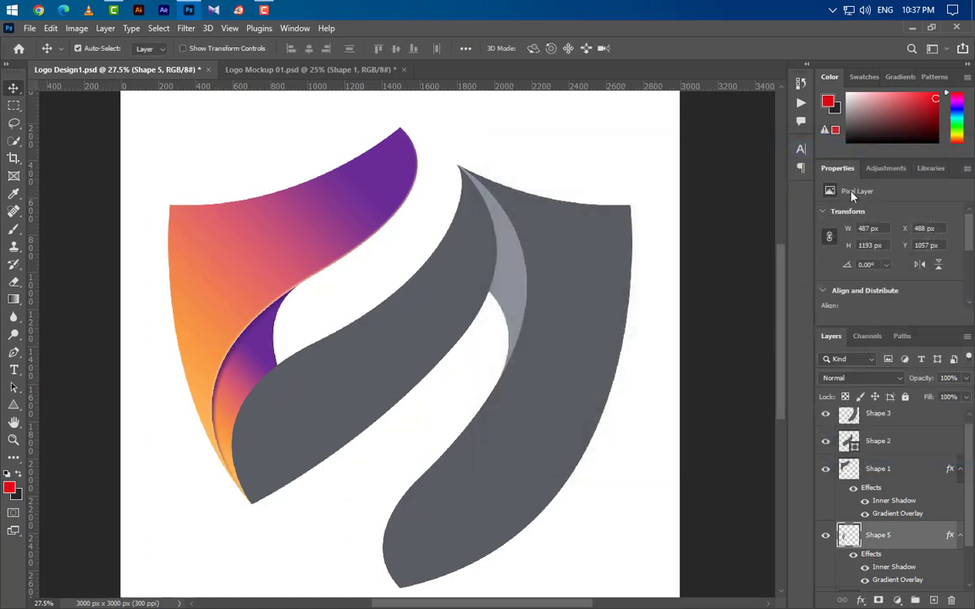
# Add a reversed linear Gradient Overlay at 45° and 75% scale to the middle curved shape, with dark green 04763a as the first stop.
pyautogui.click(385, 370)
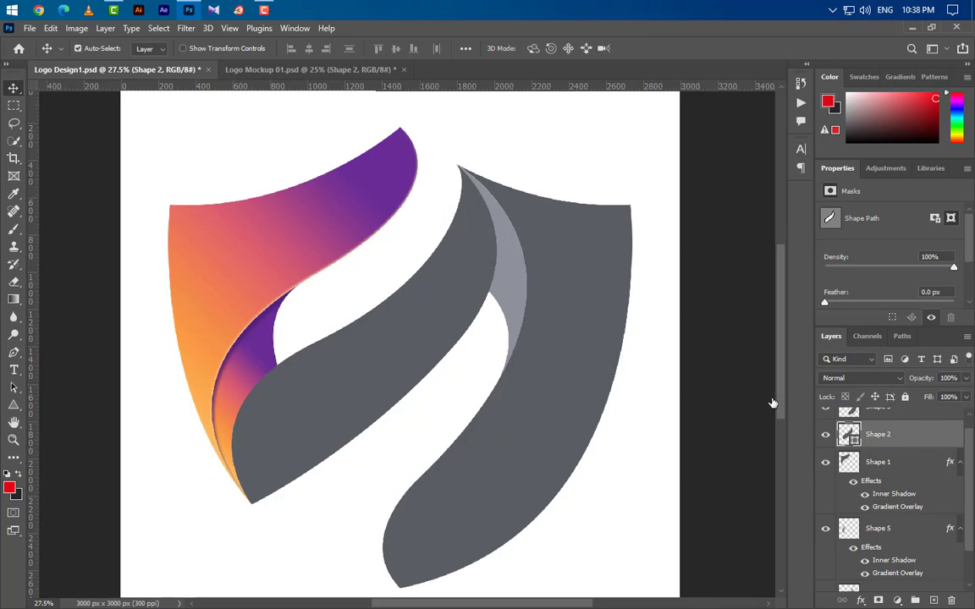
pyautogui.click(530, 349)
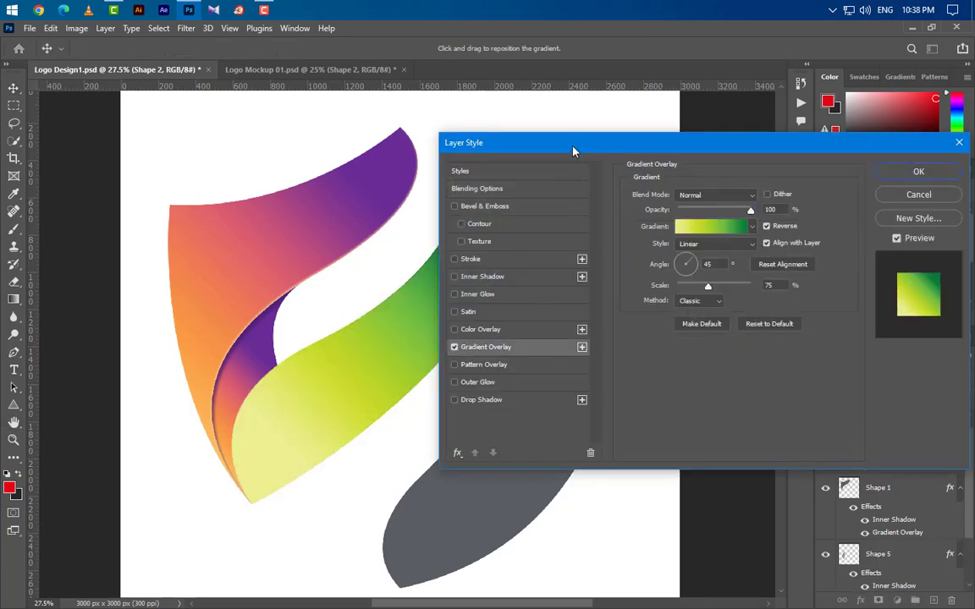
pyautogui.moveTo(573, 151); pyautogui.dragTo(695, 139)
pyautogui.click(834, 214)
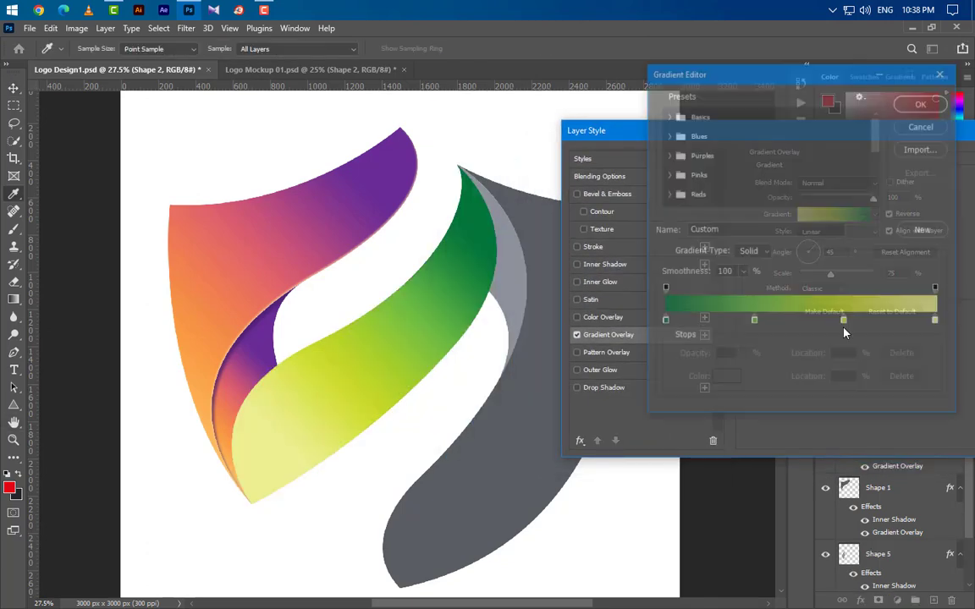
pyautogui.click(665, 323)
pyautogui.click(726, 378)
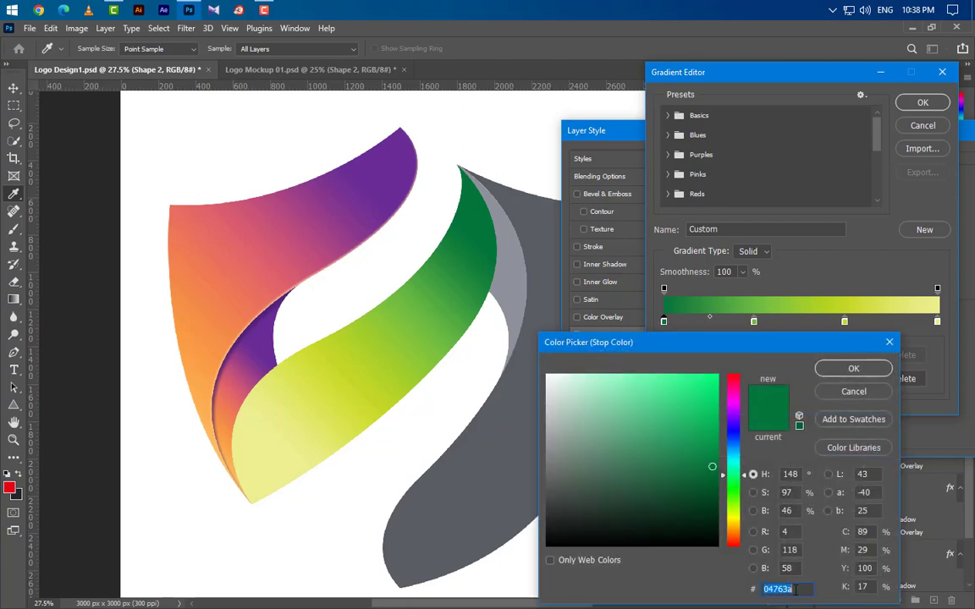
pyautogui.click(852, 369)
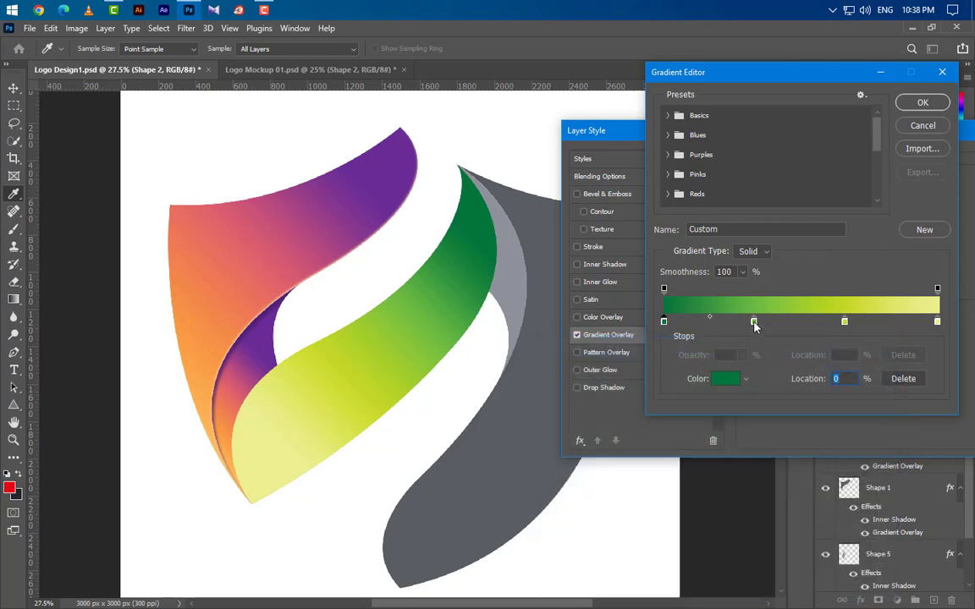
# Colour the middle shape's remaining gradient stops green 6bba41, lime c5d929 and pale yellow ebef91, and accept the gradient.
pyautogui.doubleClick(754, 322)
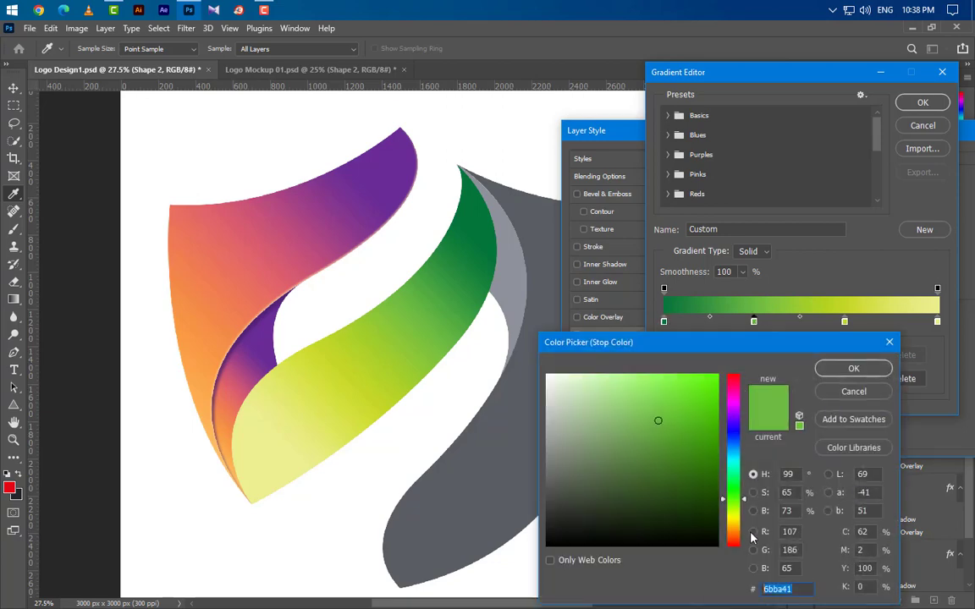
pyautogui.click(857, 370)
pyautogui.doubleClick(844, 323)
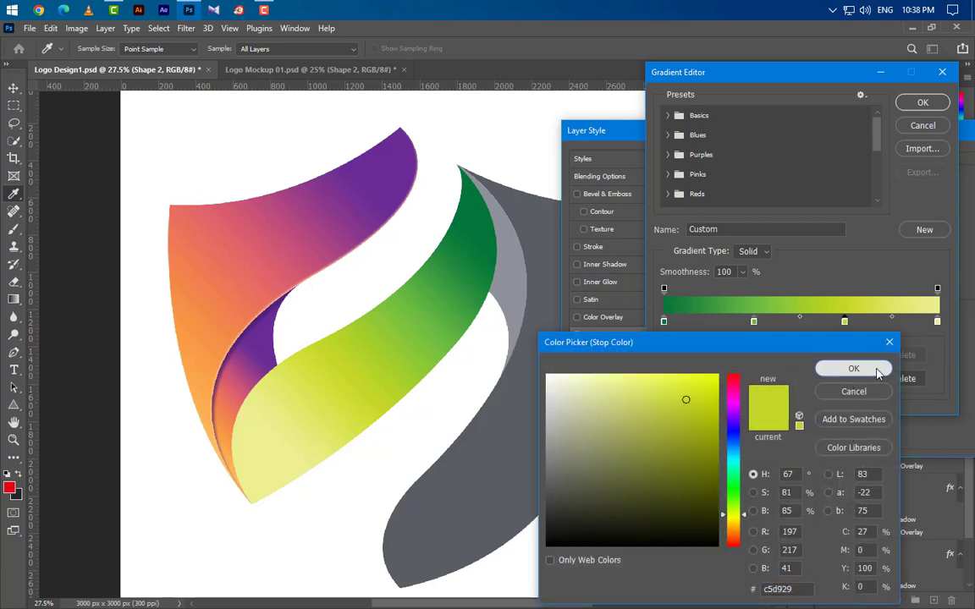
pyautogui.click(853, 369)
pyautogui.doubleClick(937, 321)
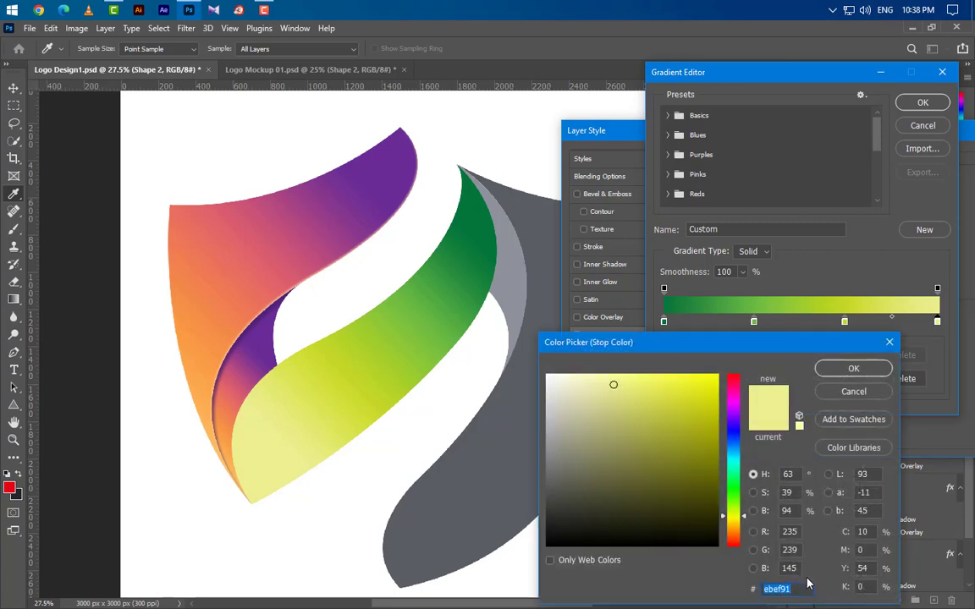
pyautogui.click(854, 369)
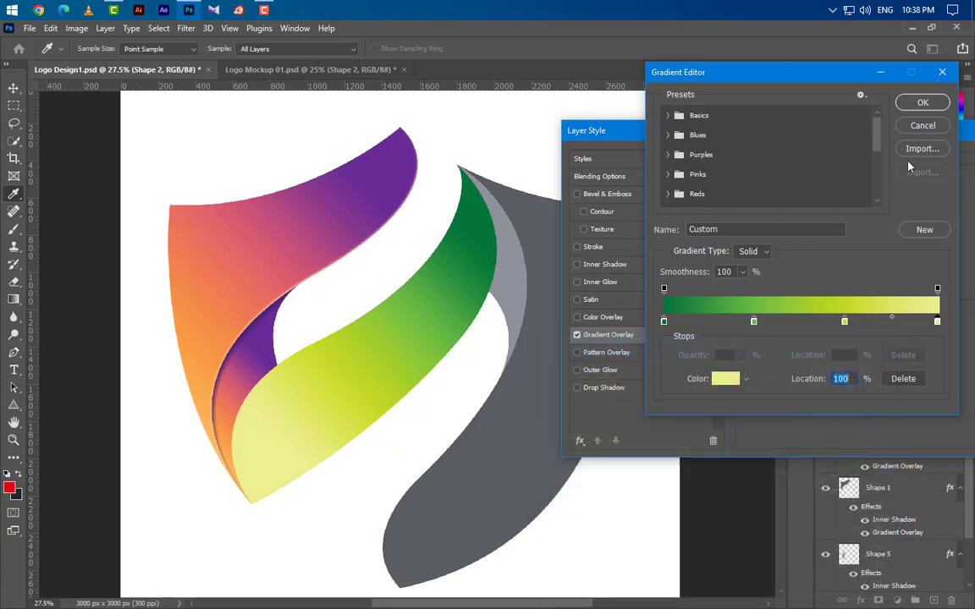
pyautogui.click(924, 101)
# Add a pale yellow f8fc9a Inner Shadow to the middle shape at 75% opacity, 160°, distance 8 px and size 12 px, and apply the style.
pyautogui.click(649, 269)
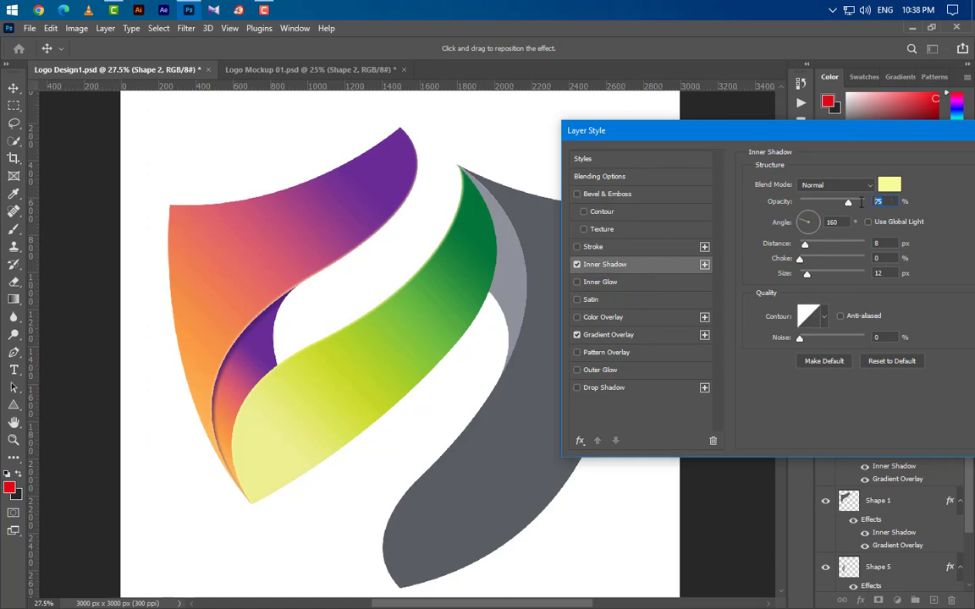
pyautogui.click(883, 188)
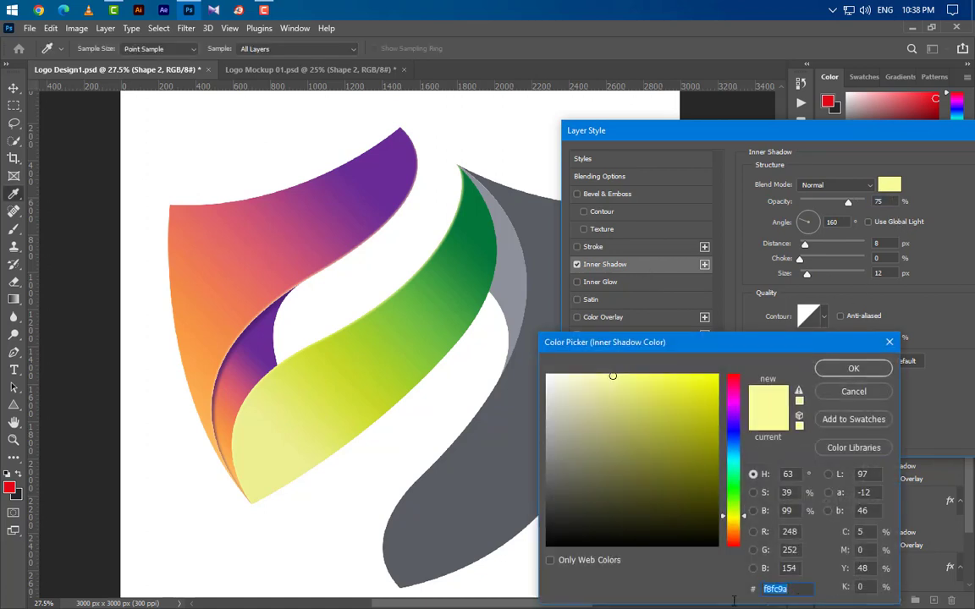
pyautogui.click(853, 369)
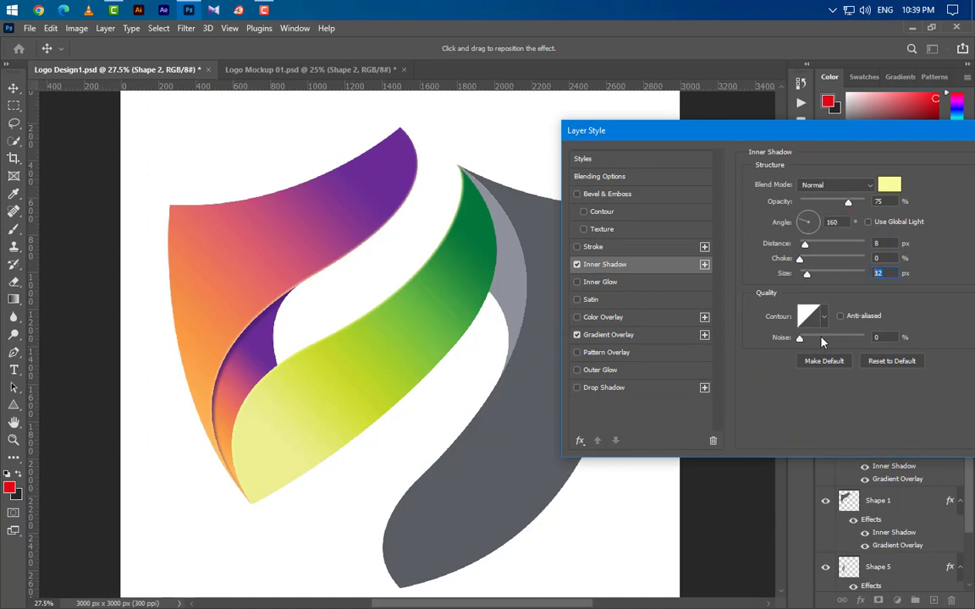
pyautogui.moveTo(874, 140); pyautogui.dragTo(688, 169)
pyautogui.click(855, 191)
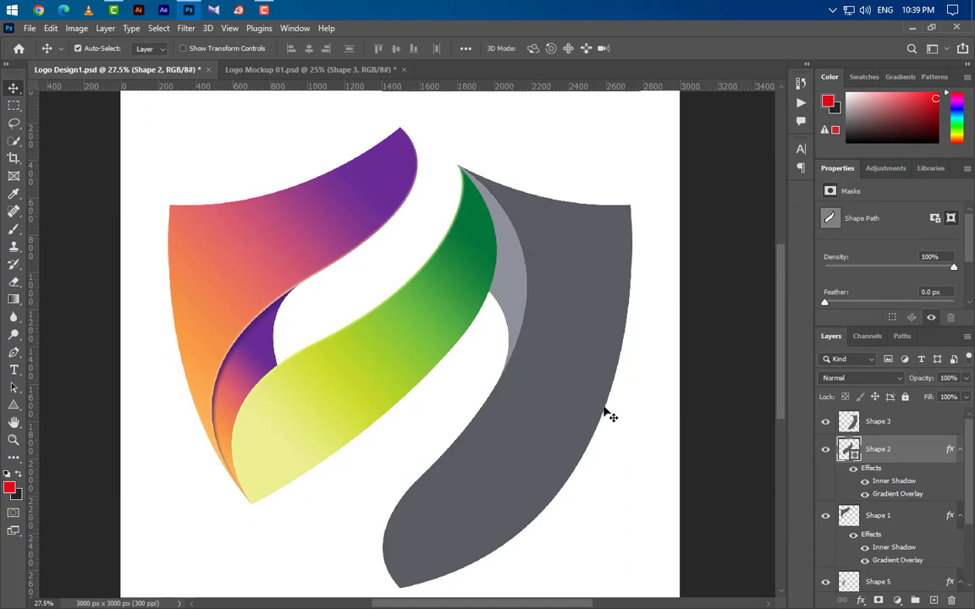
# Add a reversed linear Gradient Overlay to the large dark grey right shape, with light green 70e48f as the first stop.
pyautogui.click(579, 409)
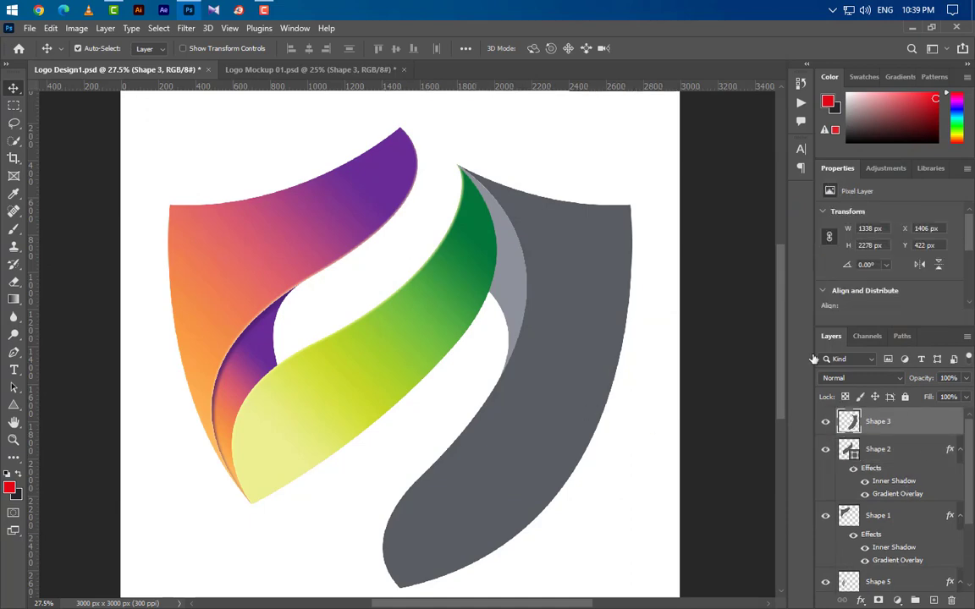
pyautogui.doubleClick(914, 420)
pyautogui.moveTo(653, 141); pyautogui.dragTo(798, 83)
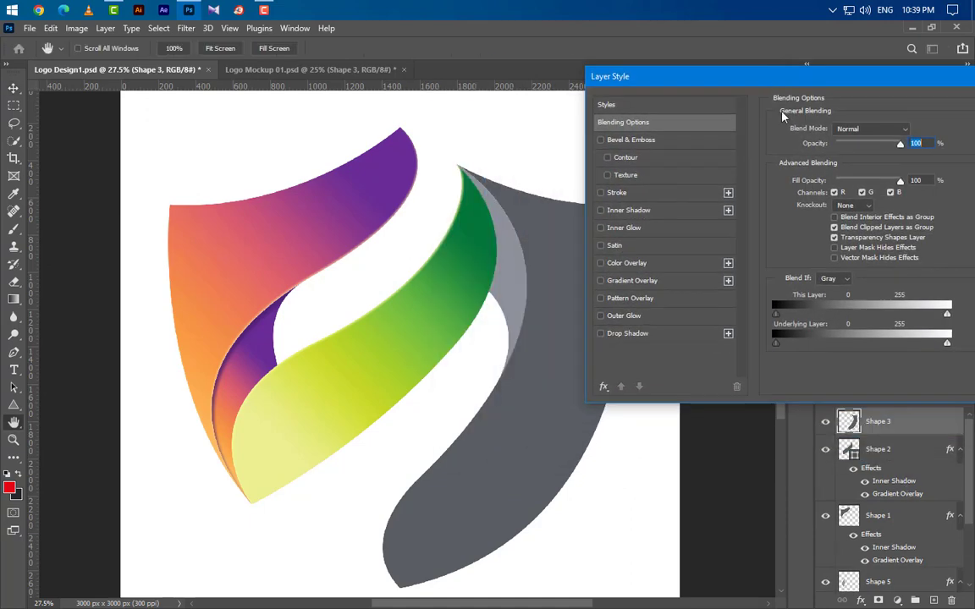
pyautogui.click(674, 281)
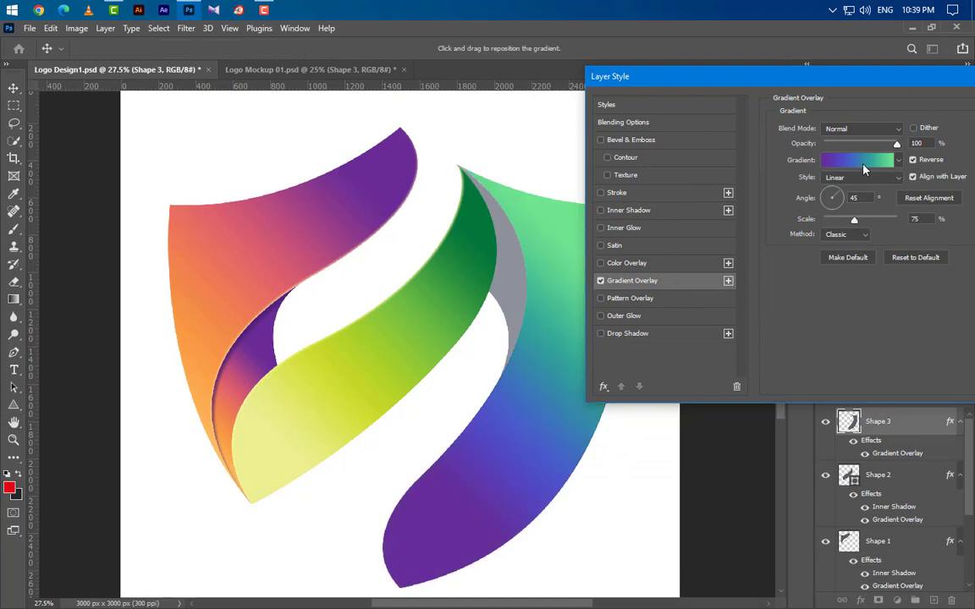
pyautogui.click(864, 163)
pyautogui.click(663, 321)
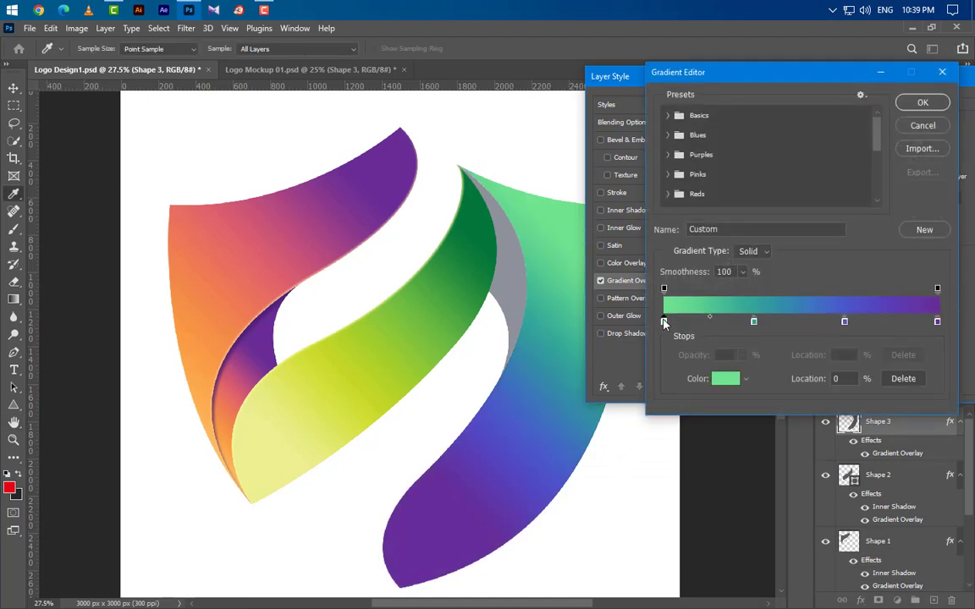
pyautogui.doubleClick(664, 322)
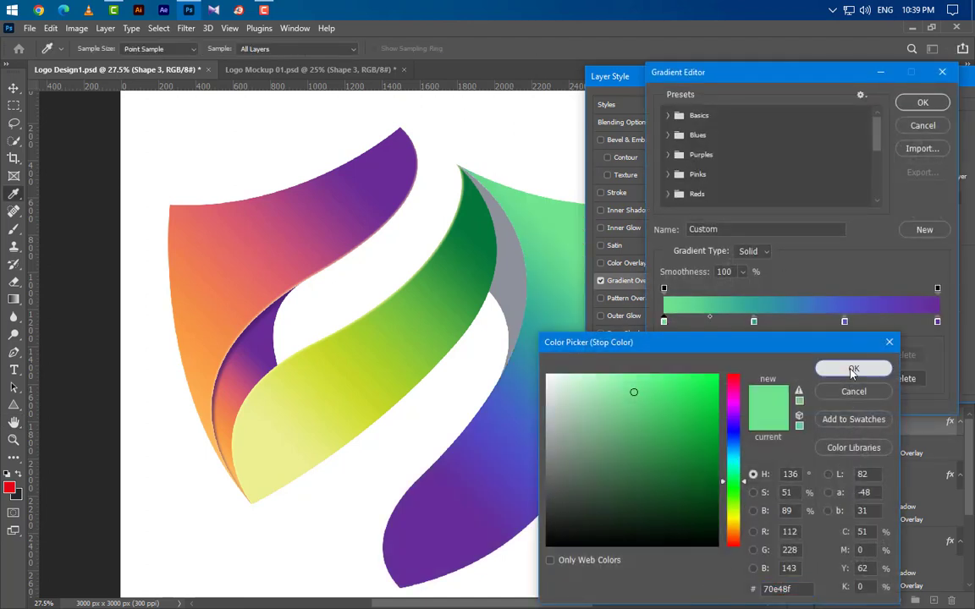
pyautogui.click(853, 370)
# Colour the right shape's remaining gradient stops teal 33a29b, blue 4b56ca and purple 652d98, and use the gradient at a 45° angle.
pyautogui.click(753, 321)
pyautogui.doubleClick(754, 321)
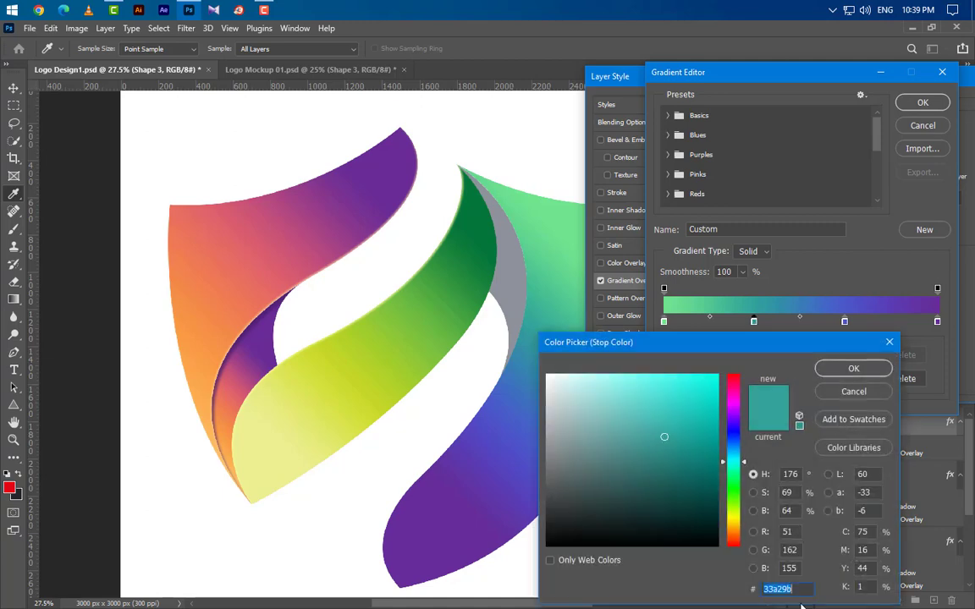
pyautogui.click(836, 392)
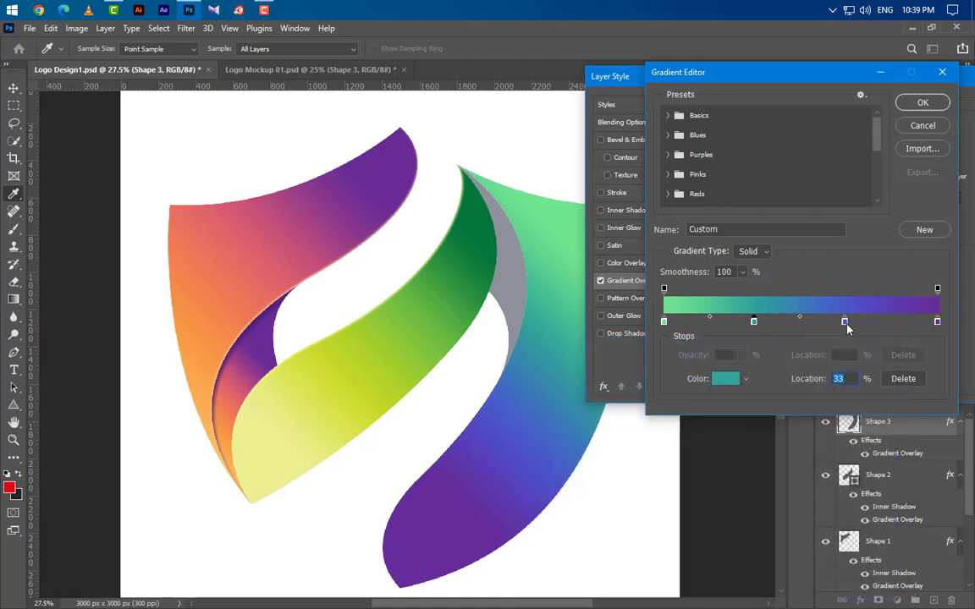
pyautogui.click(844, 322)
pyautogui.doubleClick(843, 322)
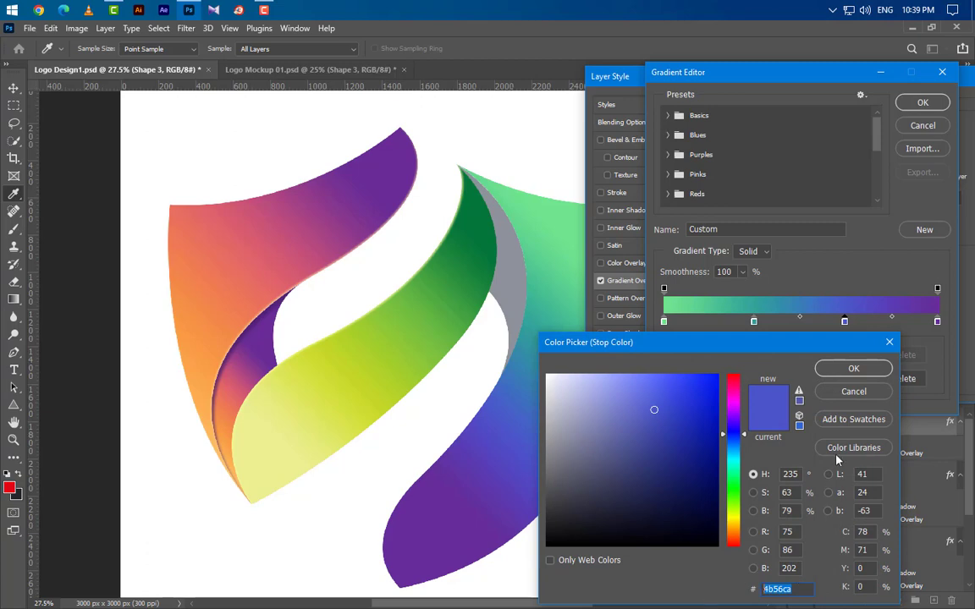
pyautogui.click(855, 371)
pyautogui.click(937, 322)
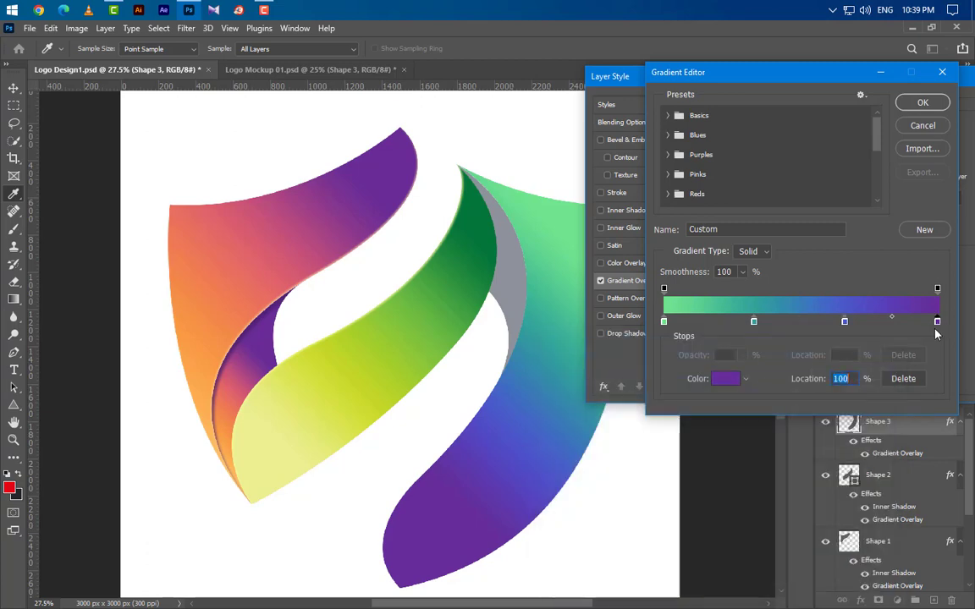
pyautogui.doubleClick(936, 323)
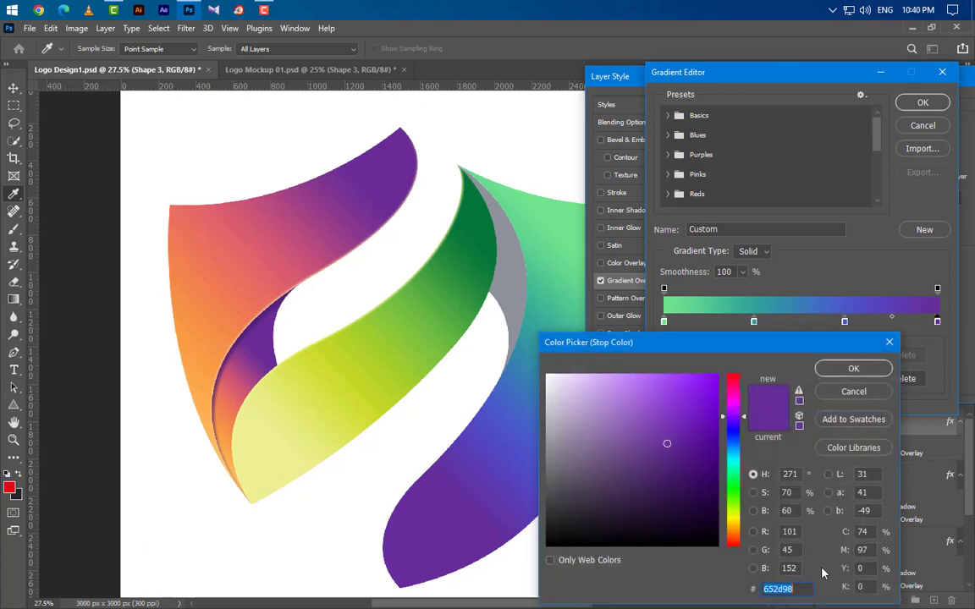
pyautogui.click(851, 369)
pyautogui.click(919, 105)
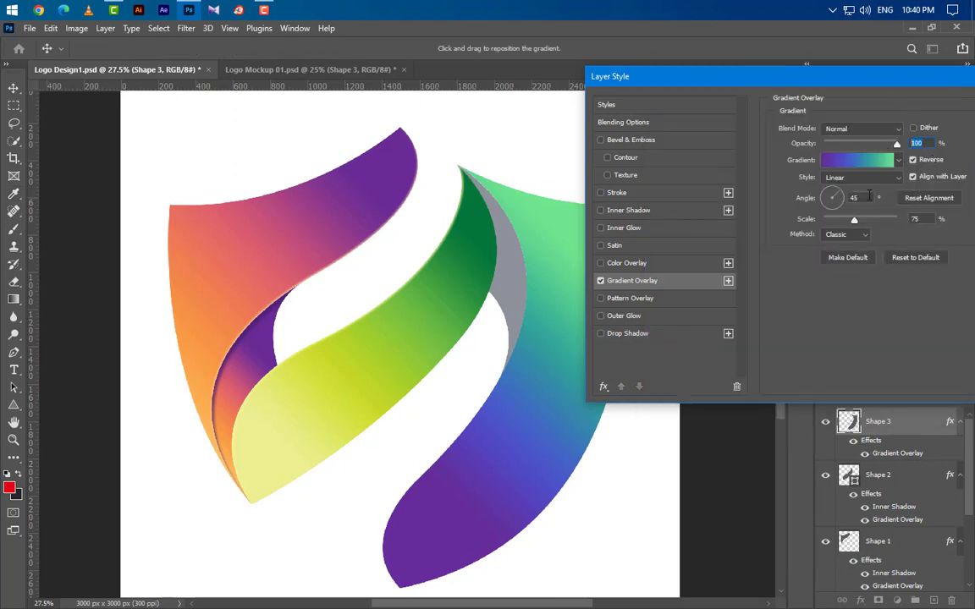
pyautogui.click(868, 196)
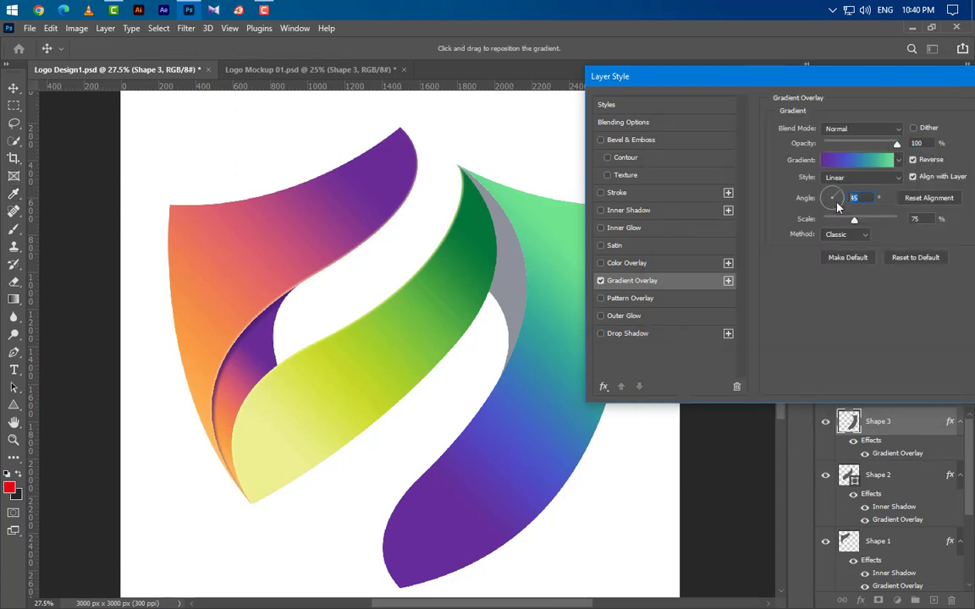
# Add a mint a2febb Inner Shadow to the right shape at 100% opacity, 160°, distance 6 px and size 12 px, and apply the style.
pyautogui.click(668, 217)
pyautogui.click(913, 131)
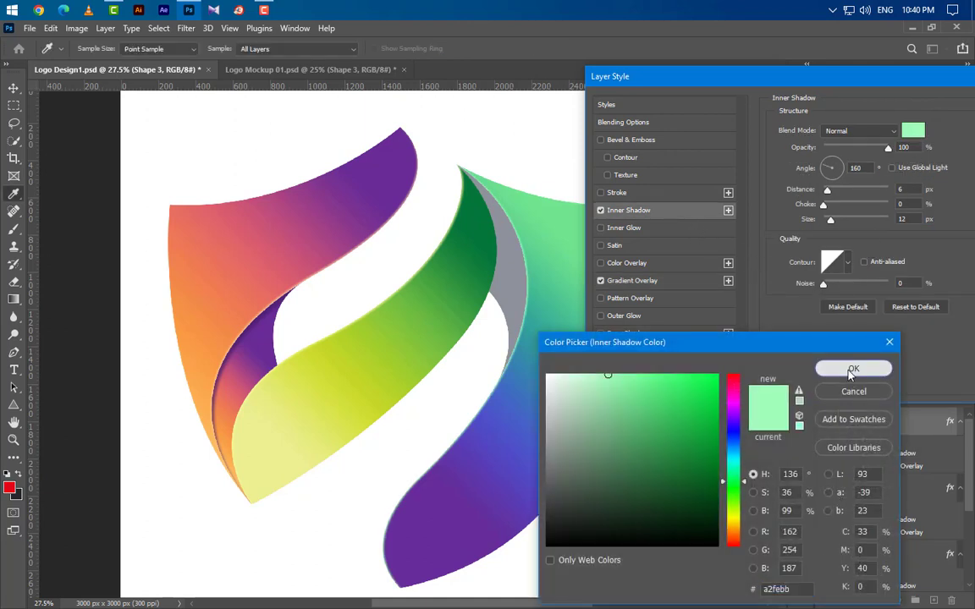
pyautogui.click(853, 368)
pyautogui.doubleClick(902, 188)
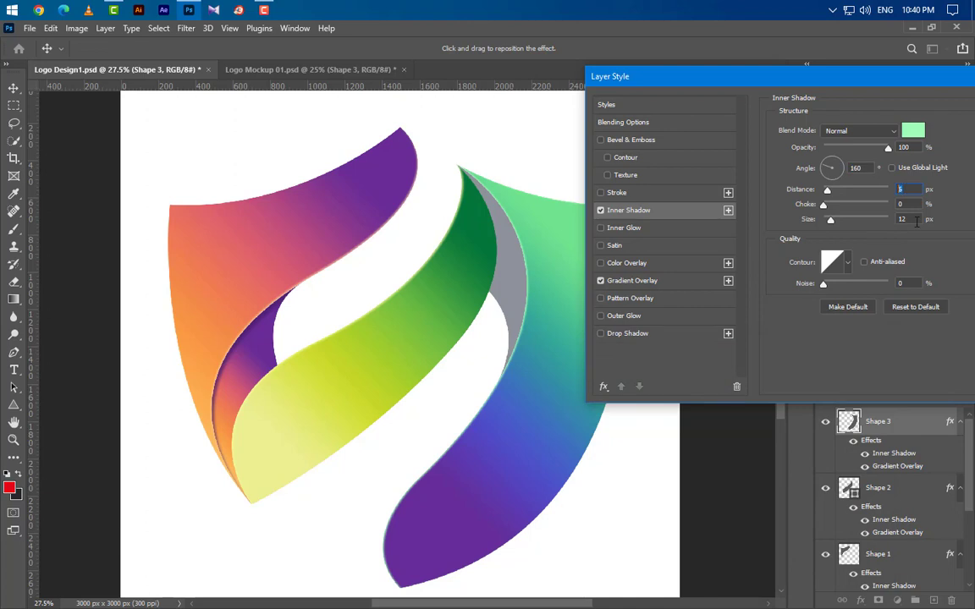
pyautogui.moveTo(882, 79); pyautogui.dragTo(640, 171)
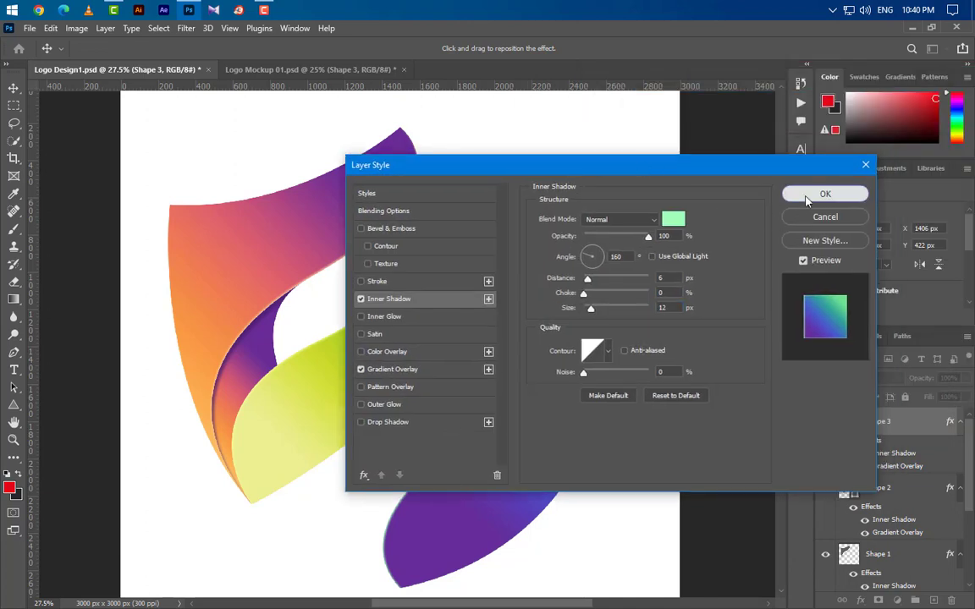
pyautogui.click(808, 194)
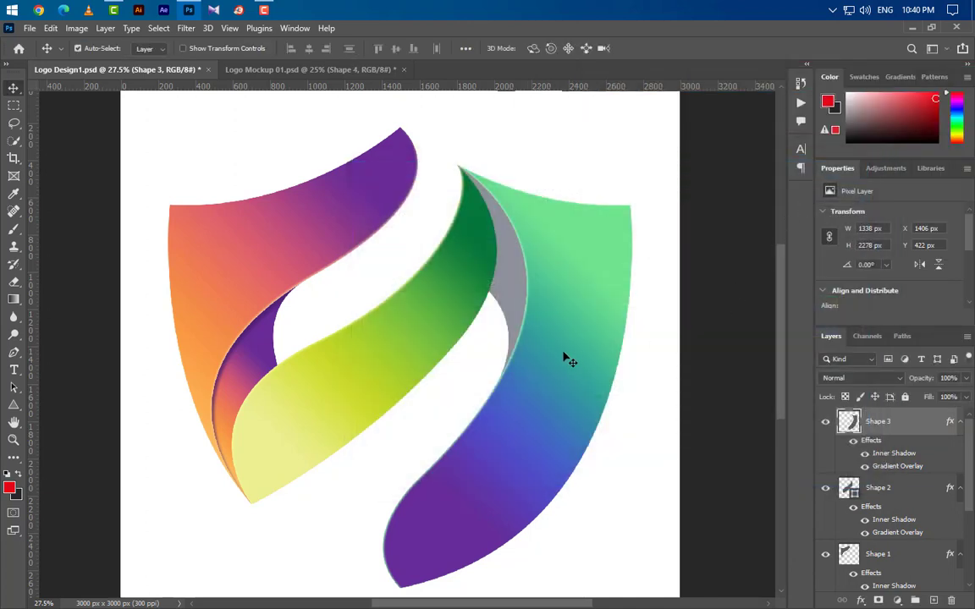
# Add a reversed linear Gradient Overlay to the grey right fold accent, from green 70e48f through teal and blue to purple, at 45° and 75% scale.
pyautogui.click(511, 287)
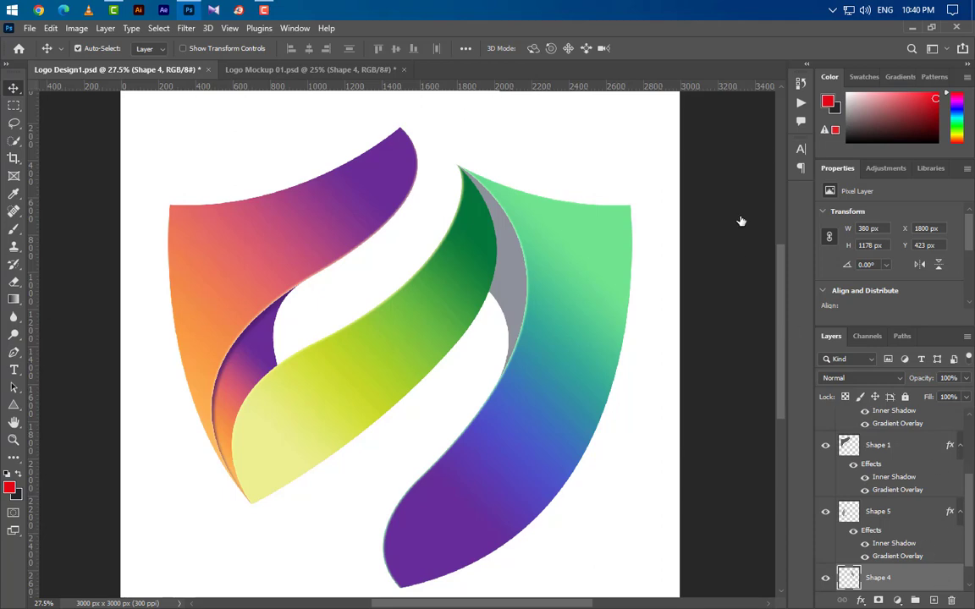
pyautogui.moveTo(656, 167); pyautogui.dragTo(950, 99)
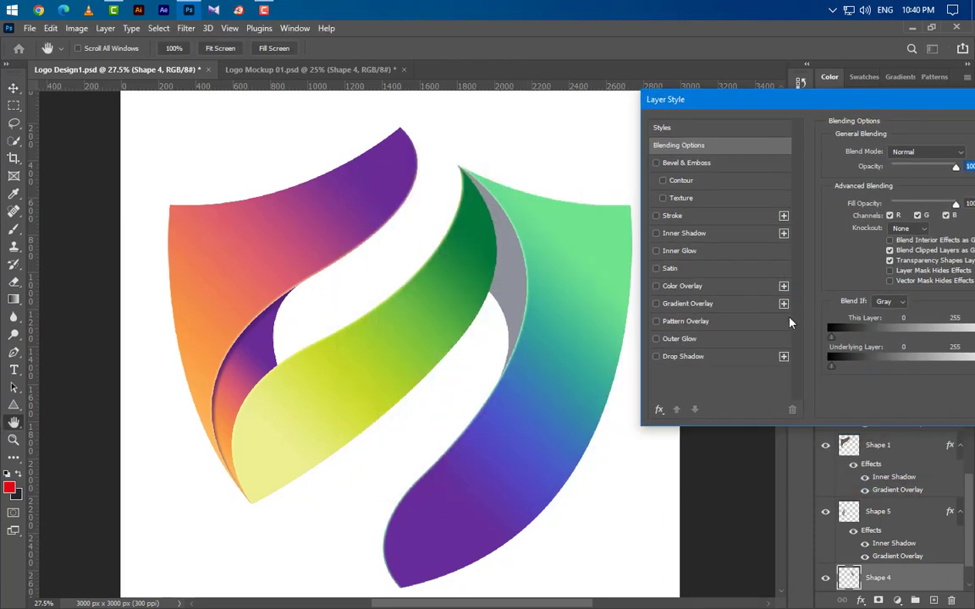
pyautogui.click(748, 308)
pyautogui.click(916, 187)
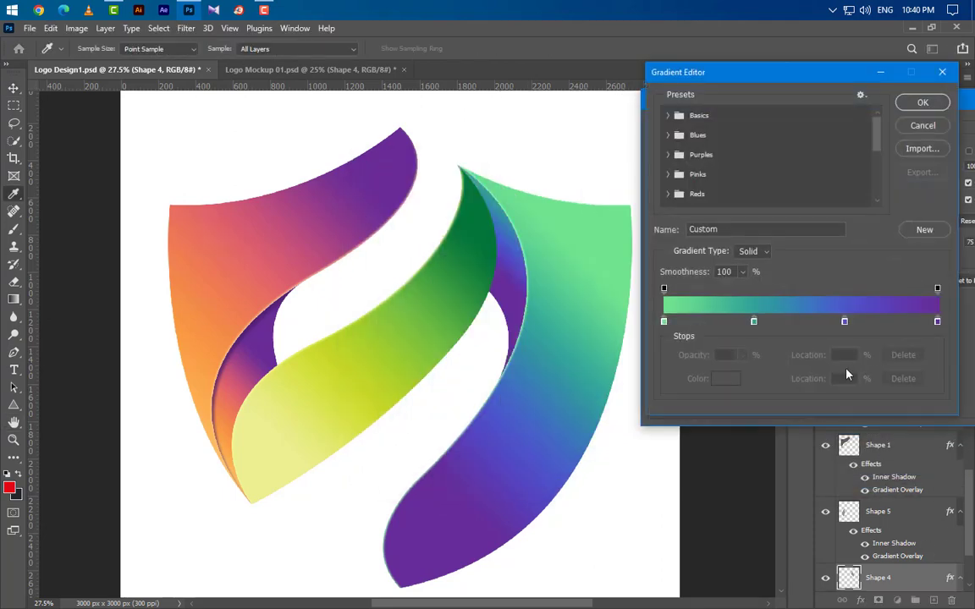
pyautogui.click(663, 322)
pyautogui.click(726, 378)
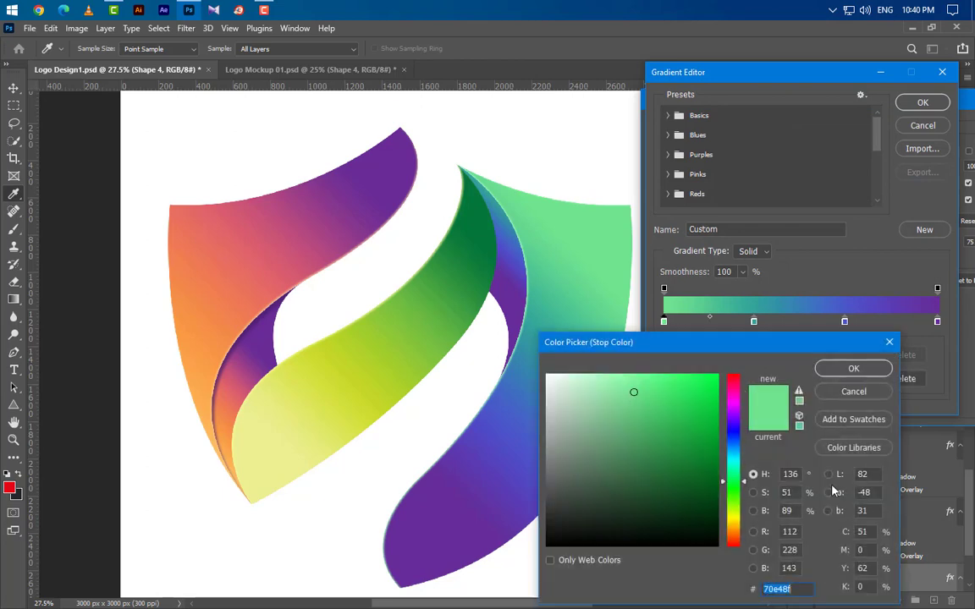
pyautogui.click(850, 374)
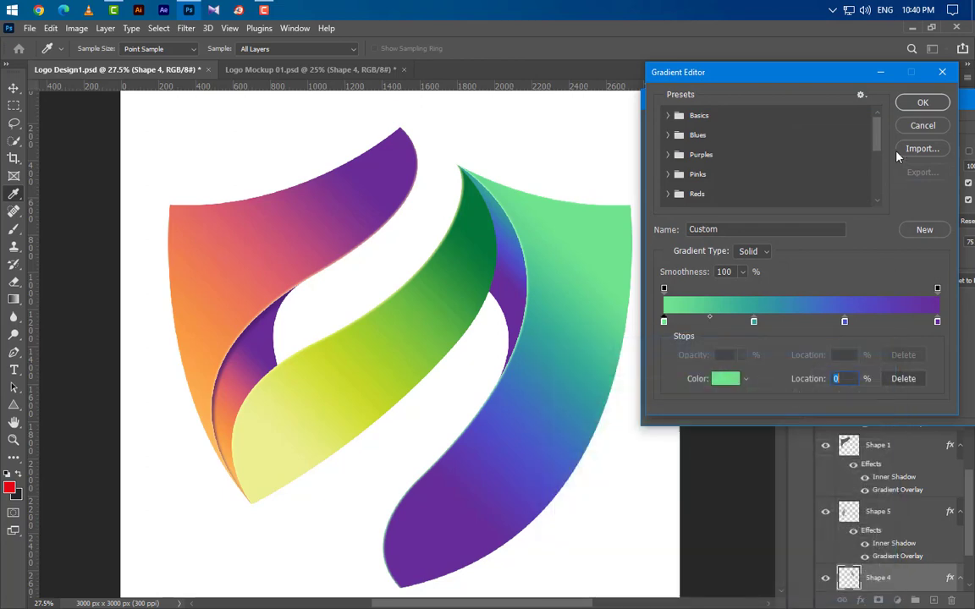
pyautogui.click(922, 102)
pyautogui.moveTo(849, 108); pyautogui.dragTo(771, 116)
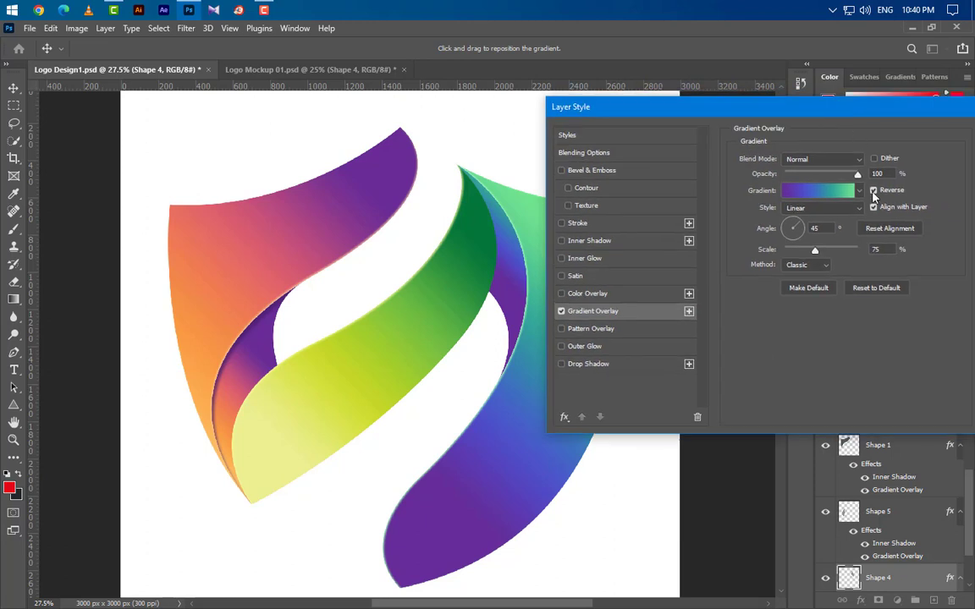
pyautogui.press('Tab')
pyautogui.press('Tab')
# Add a dark purple 431e65 Inner Shadow to the right fold accent at 100% opacity, -53°, distance 25 px and size 20 px, and apply the style.
pyautogui.click(633, 245)
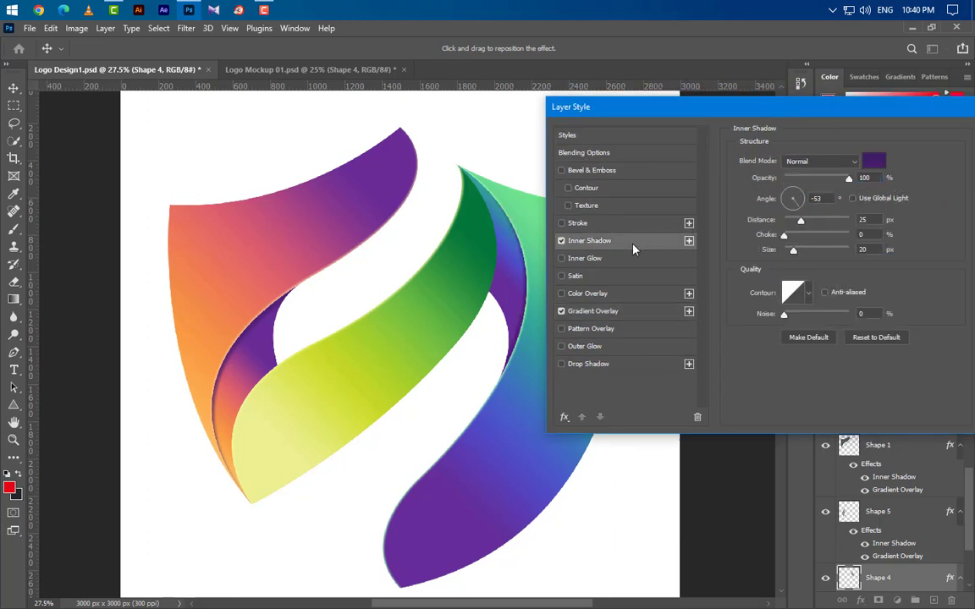
pyautogui.click(872, 161)
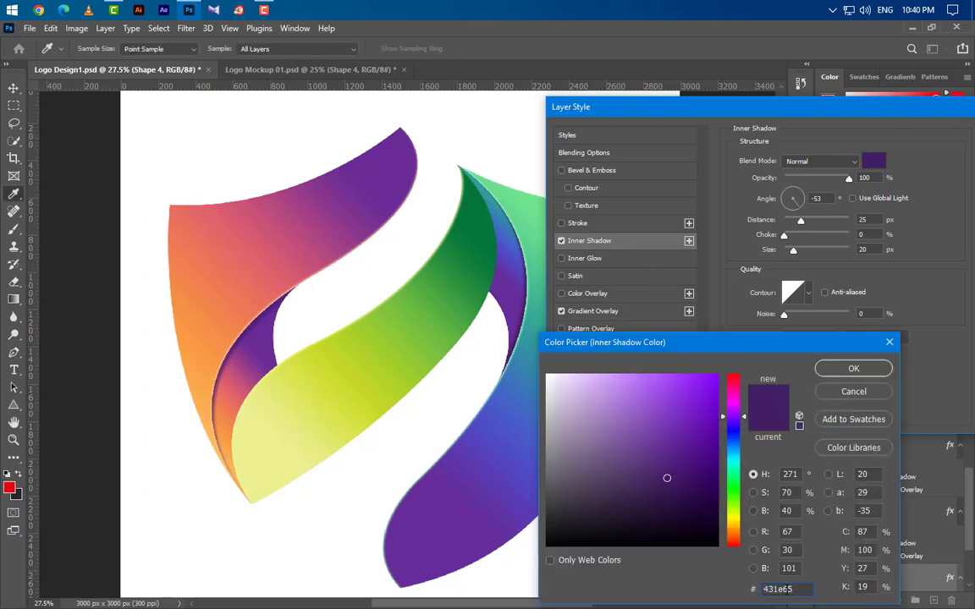
pyautogui.press('Return')
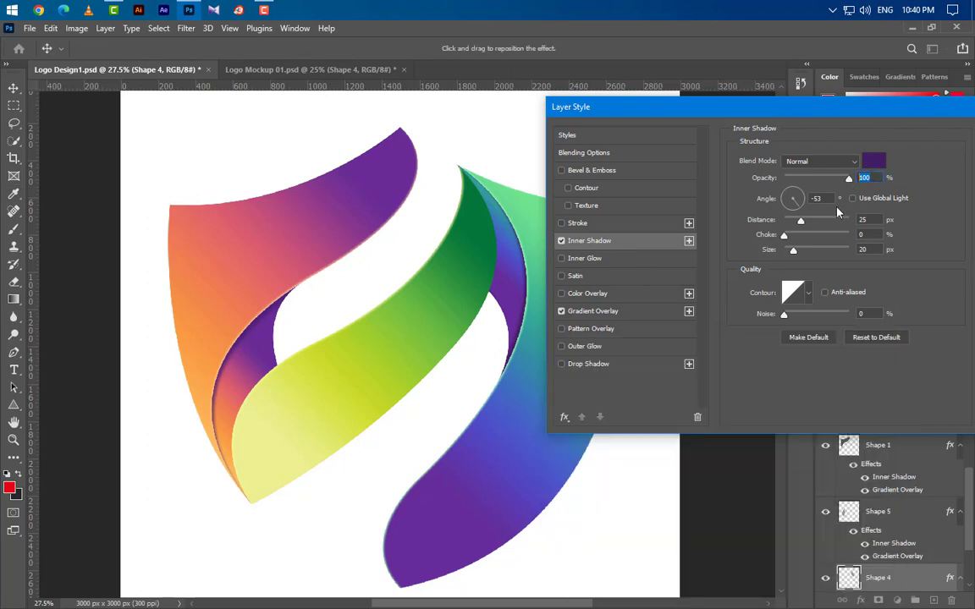
pyautogui.click(813, 199)
pyautogui.click(863, 220)
pyautogui.moveTo(667, 103); pyautogui.dragTo(423, 218)
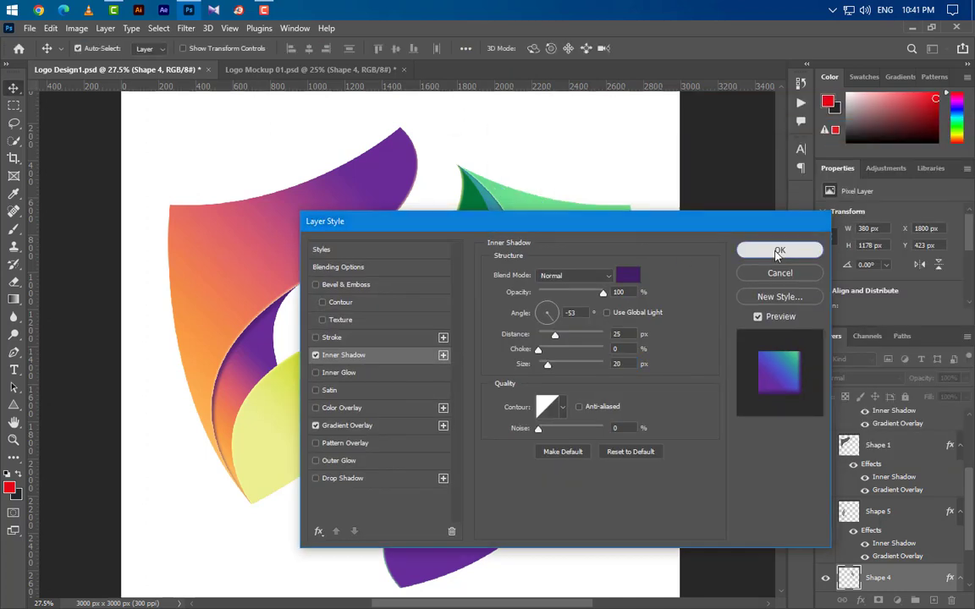
pyautogui.click(778, 252)
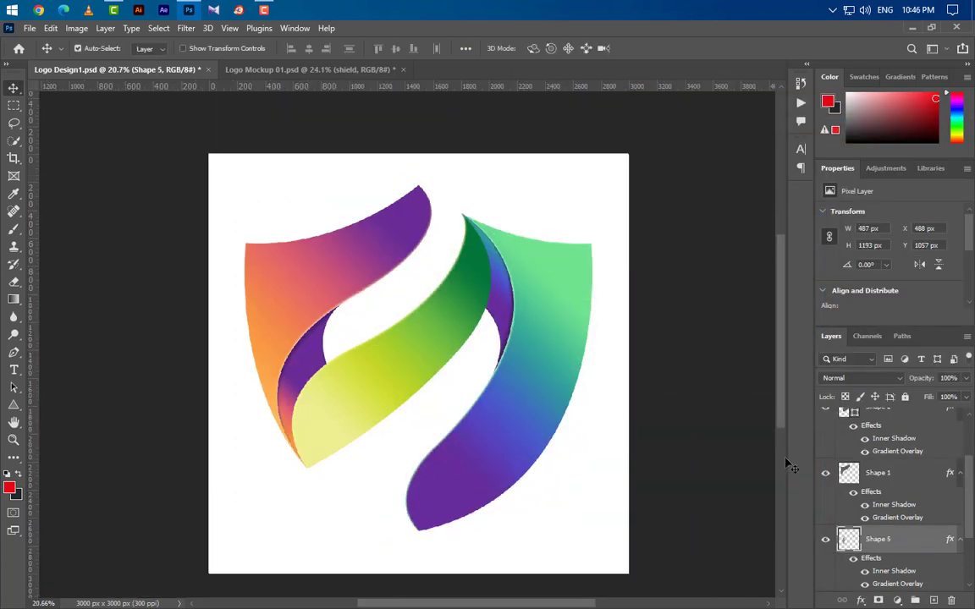
# Collapse the effects lists of all five shape layers.
pyautogui.scroll(1, 898, 497)
pyautogui.click(899, 440)
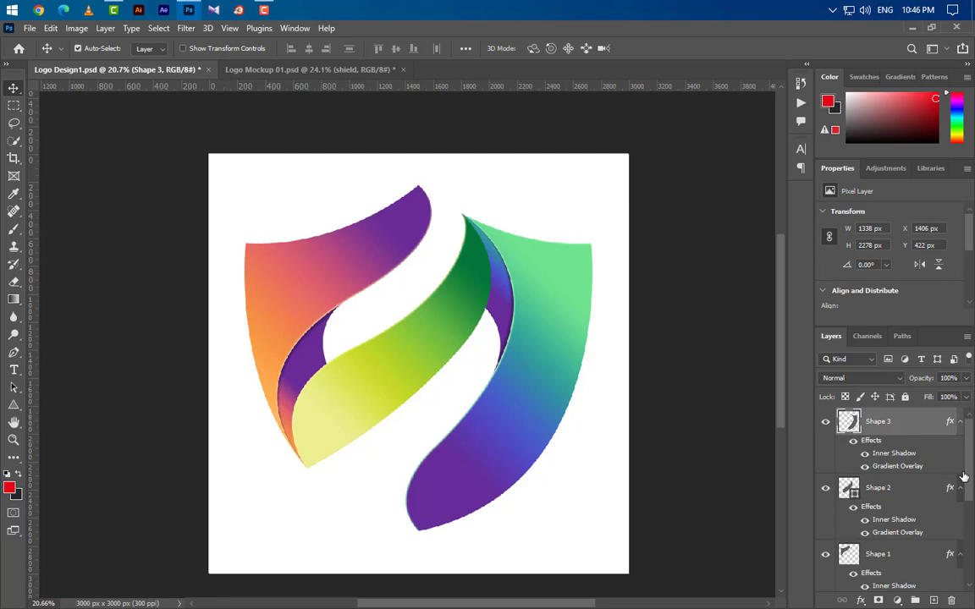
pyautogui.click(960, 421)
pyautogui.click(960, 449)
pyautogui.click(961, 477)
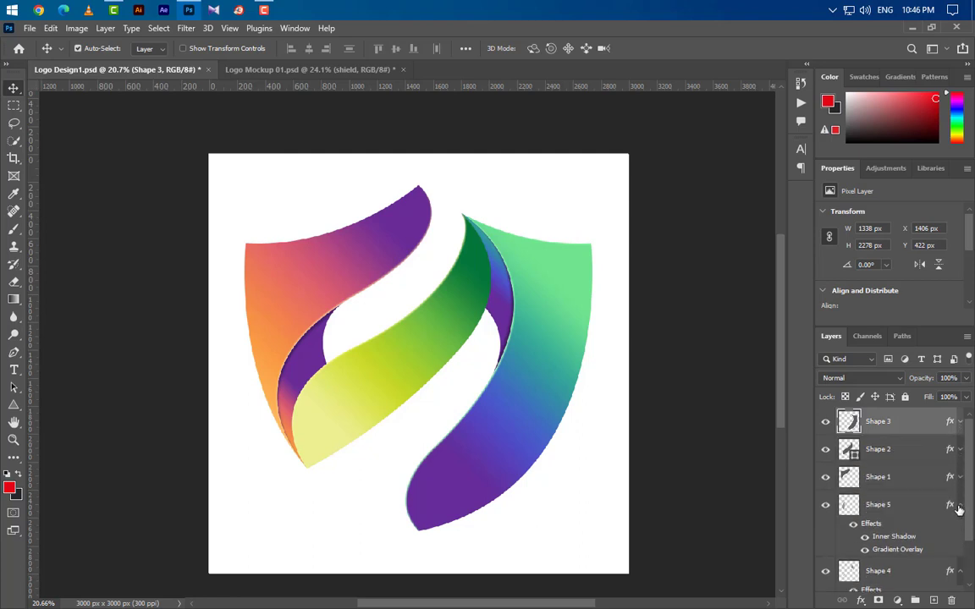
pyautogui.click(959, 505)
pyautogui.click(960, 533)
# Group the five shape layers, Shape 1 to Shape 5, leaving out the Background.
pyautogui.click(915, 533)
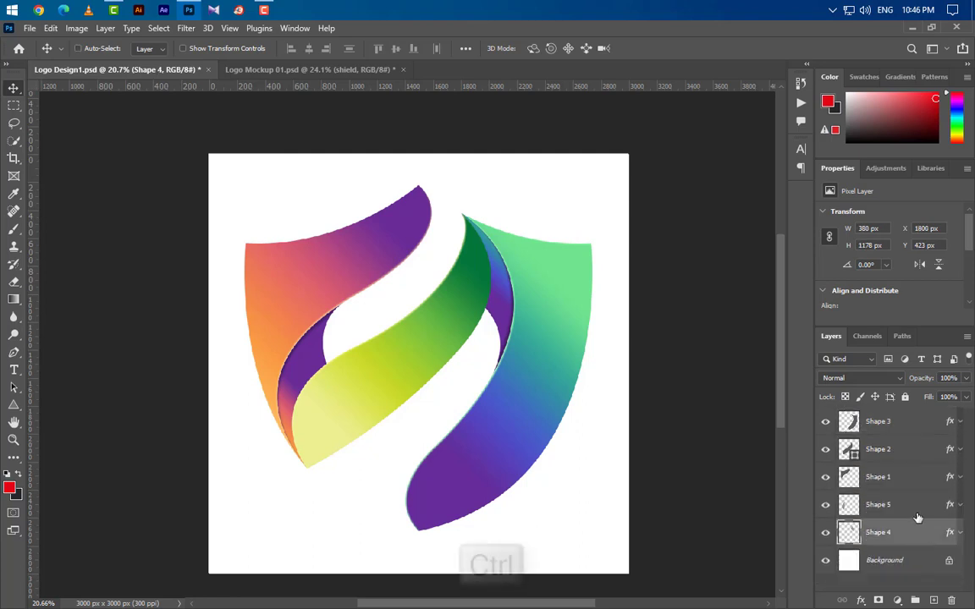
pyautogui.keyDown('ctrl'); pyautogui.click(914, 505); pyautogui.keyUp('ctrl')
pyautogui.keyDown('ctrl'); pyautogui.click(914, 477); pyautogui.keyUp('ctrl')
pyautogui.keyDown('ctrl'); pyautogui.click(916, 449); pyautogui.keyUp('ctrl')
pyautogui.keyDown('ctrl'); pyautogui.click(915, 422); pyautogui.keyUp('ctrl')
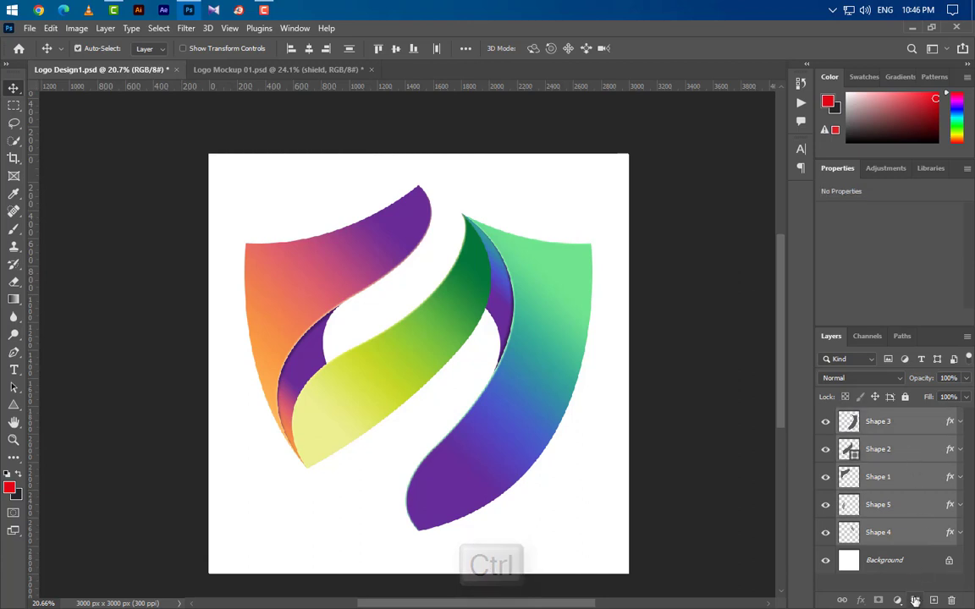
pyautogui.click(914, 600)
# Scale the logo group down proportionally towards its top centre, leaving empty space beneath the shield for text.
pyautogui.hotkey('ctrl', 't')
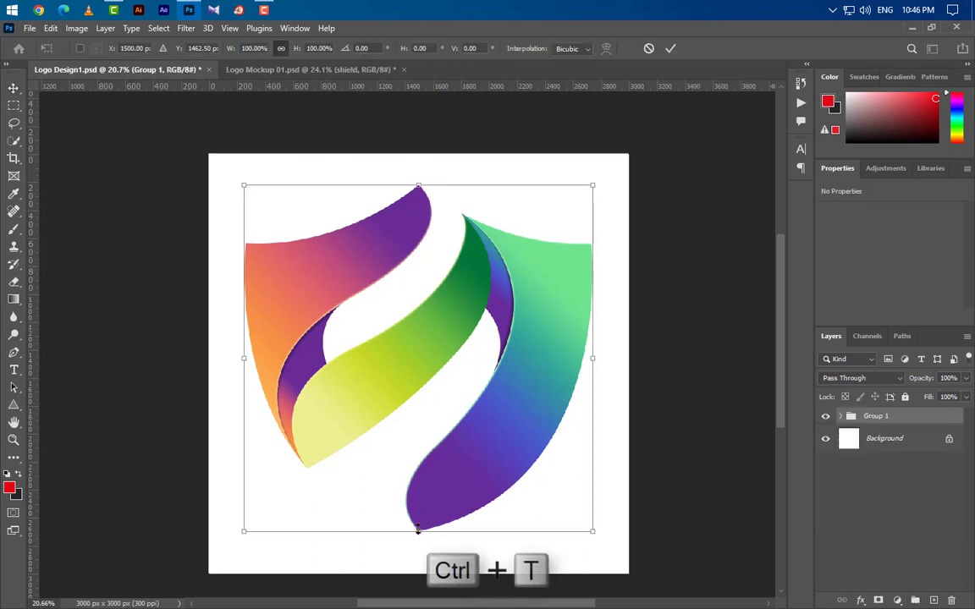
pyautogui.moveTo(417, 529); pyautogui.dragTo(418, 483)
pyautogui.press('Return')
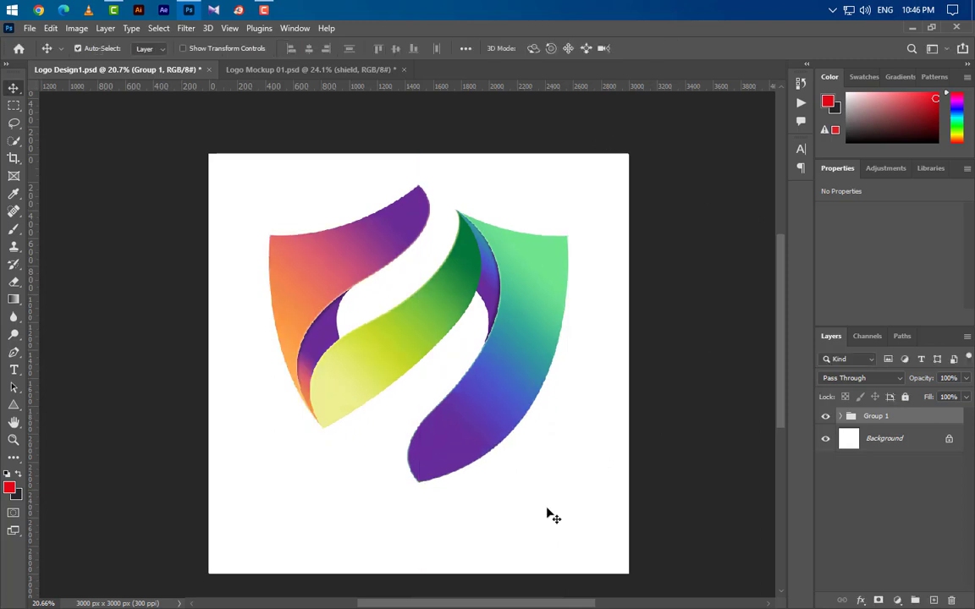
# Add the text "shield" in black Conthrax SemiBold at 7.93 pt near the canvas's lower left corner.
pyautogui.click(14, 369)
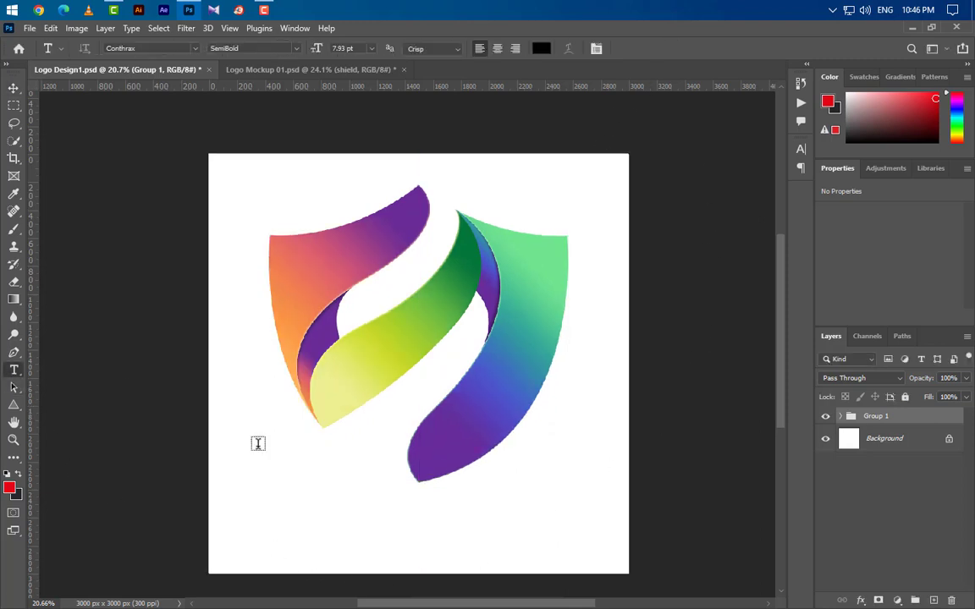
pyautogui.click(238, 532)
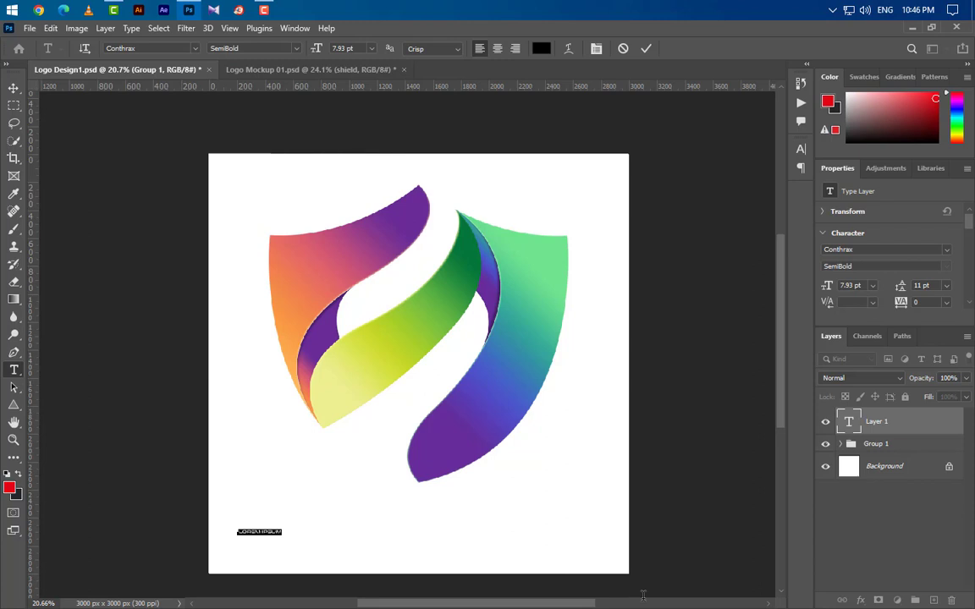
pyautogui.press('BackSpace')
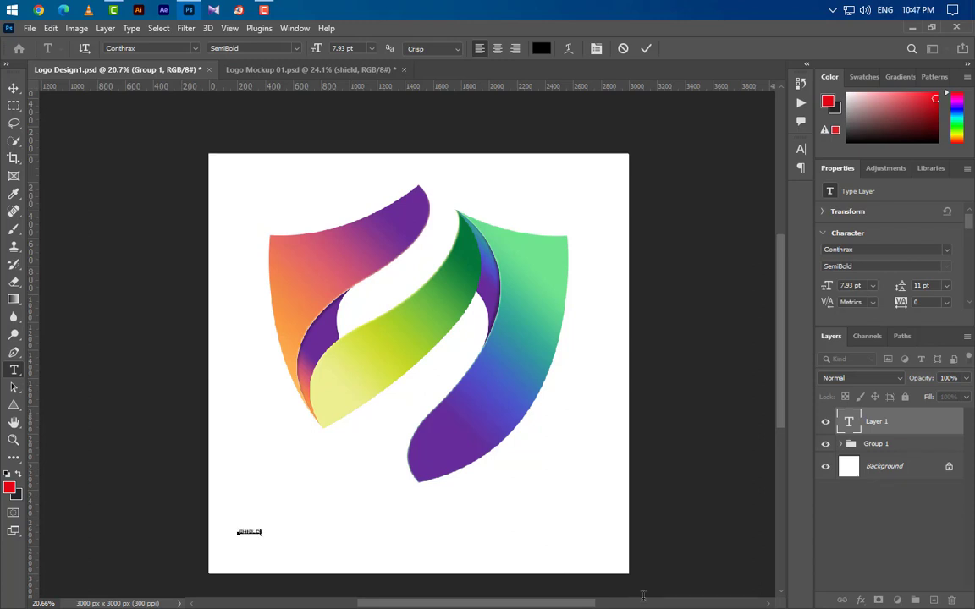
pyautogui.click(643, 49)
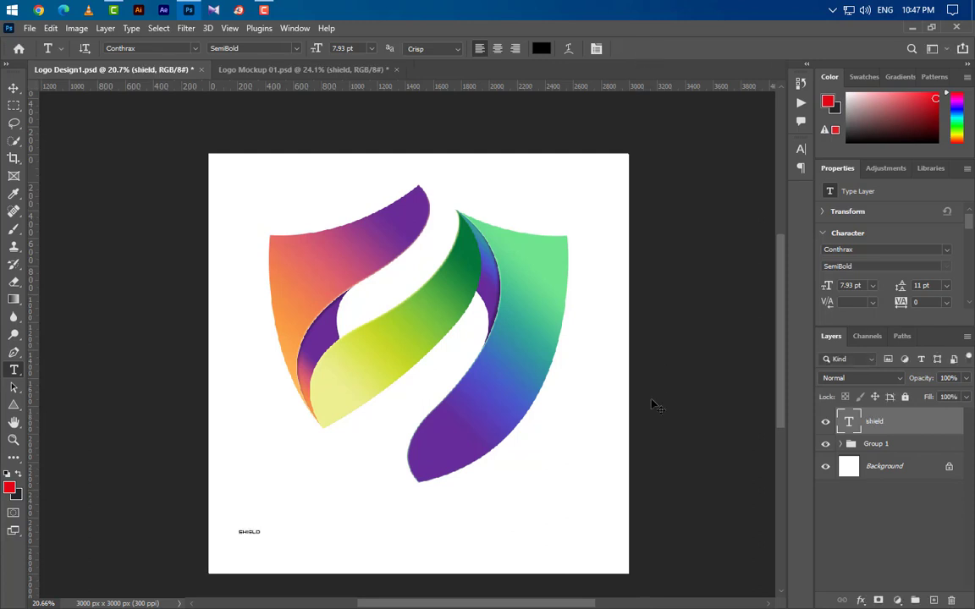
# Enlarge the SHIELD text to about 1748% and centre it horizontally just below the shield emblem.
pyautogui.hotkey('ctrl', 't')
pyautogui.moveTo(265, 537); pyautogui.dragTo(600, 525)
pyautogui.moveTo(416, 488); pyautogui.dragTo(417, 484)
pyautogui.press('Down')
pyautogui.press('Down')
pyautogui.press('Down')
pyautogui.press('Down')
pyautogui.press('Down')
pyautogui.press('Down')
pyautogui.press('Down')
pyautogui.press('Down')
pyautogui.press('Down')
pyautogui.press('Down')
pyautogui.press('Down')
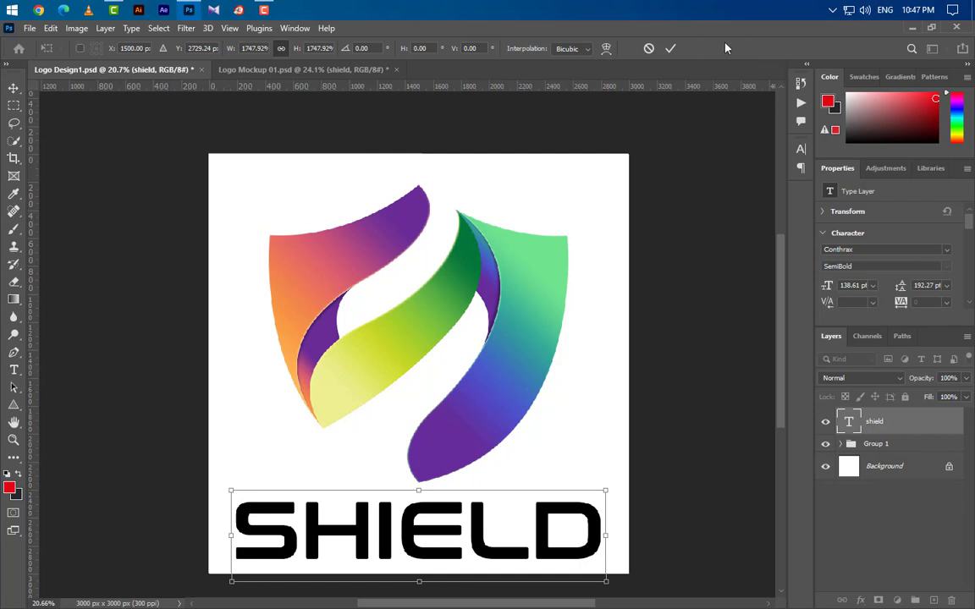
pyautogui.press('Return')
pyautogui.press('v')
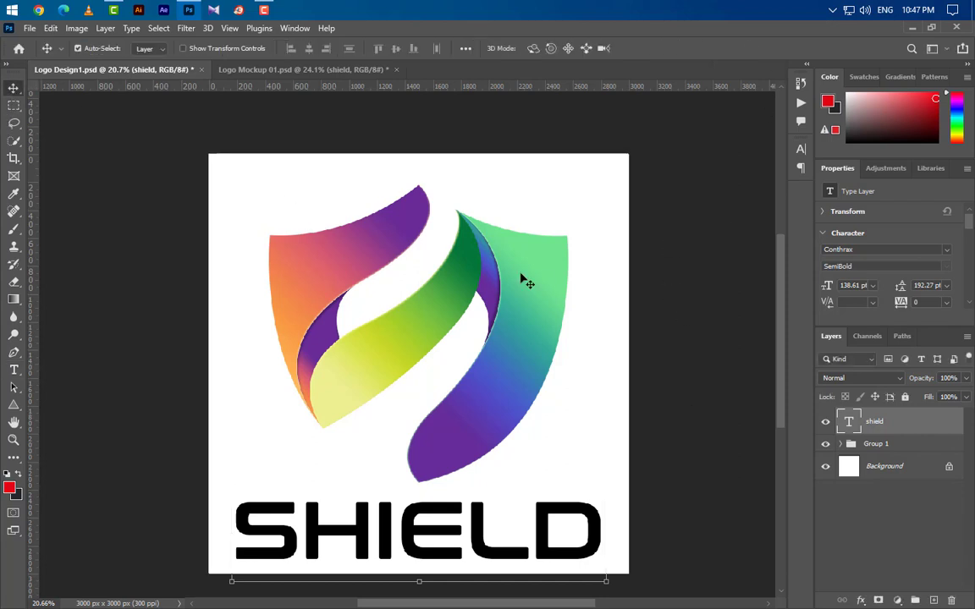
# Choose Conthrax as the font of the SHIELD text and check its SemiBold style.
pyautogui.click(948, 250)
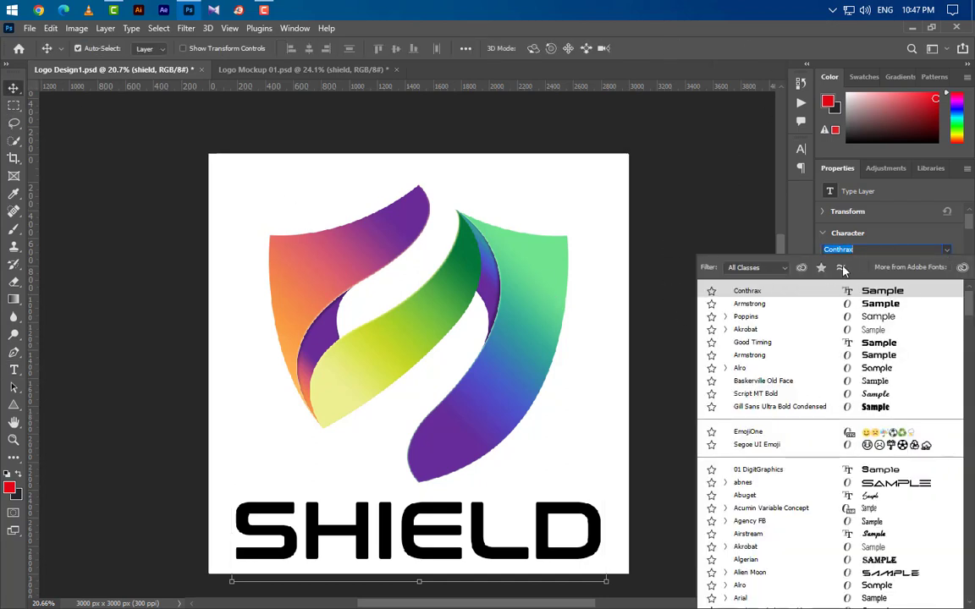
pyautogui.click(764, 292)
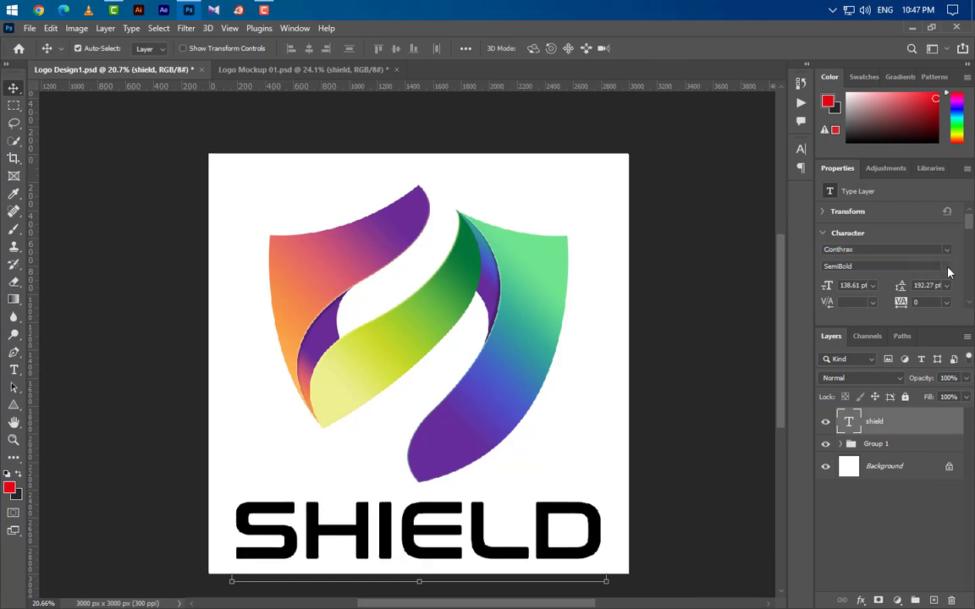
pyautogui.click(865, 266)
# Scale the SHIELD text and the emblem group down together towards their top centre, bringing the text to about 124 pt.
pyautogui.keyDown('shift'); pyautogui.click(892, 446); pyautogui.keyUp('shift')
pyautogui.hotkey('ctrl', 't')
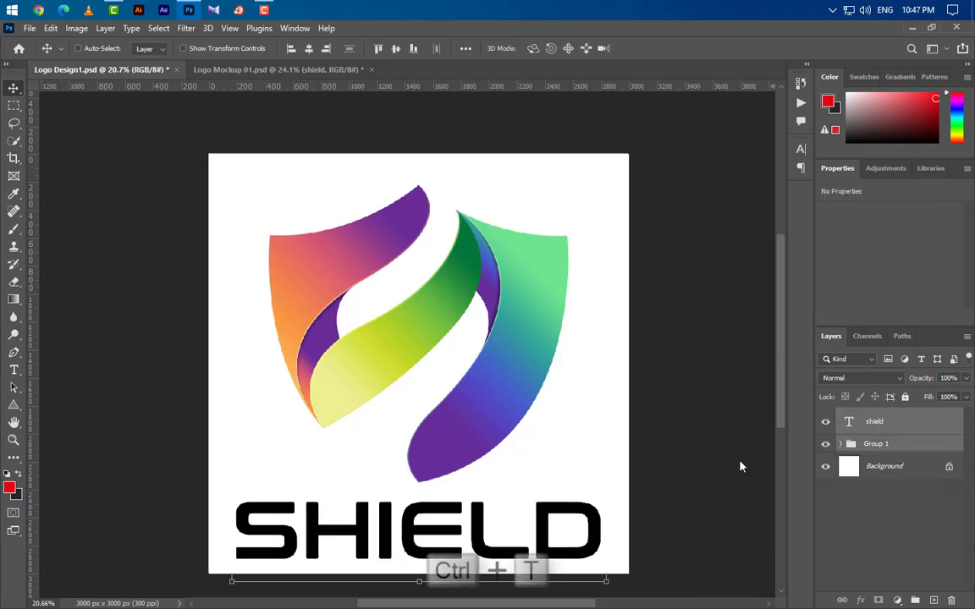
pyautogui.moveTo(418, 559); pyautogui.dragTo(422, 517)
pyautogui.click(670, 48)
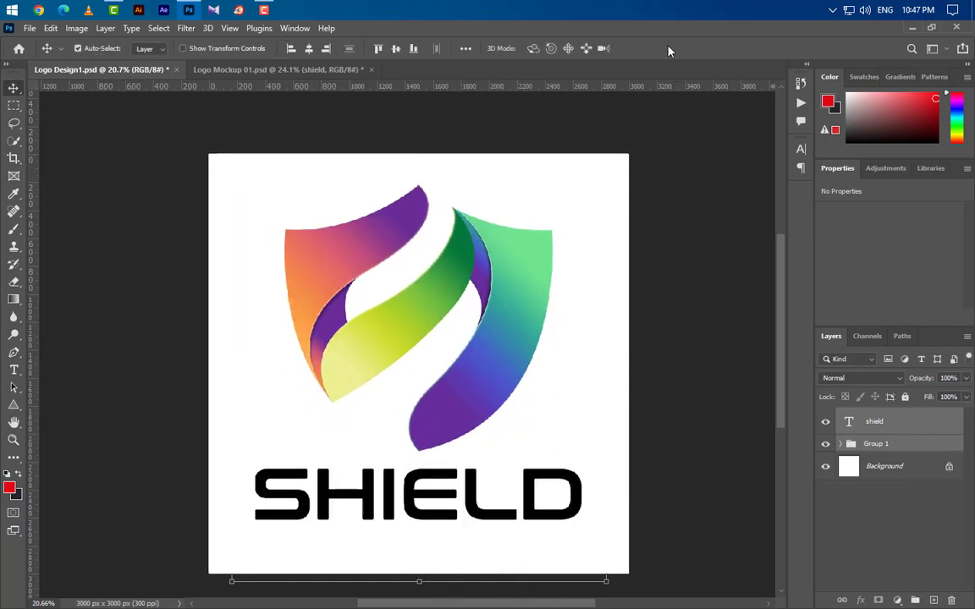
# Add the text "Your Tagline Here" in 7.93 pt Conthrax SemiBold below SHIELD and set its tracking to 250.
pyautogui.click(14, 370)
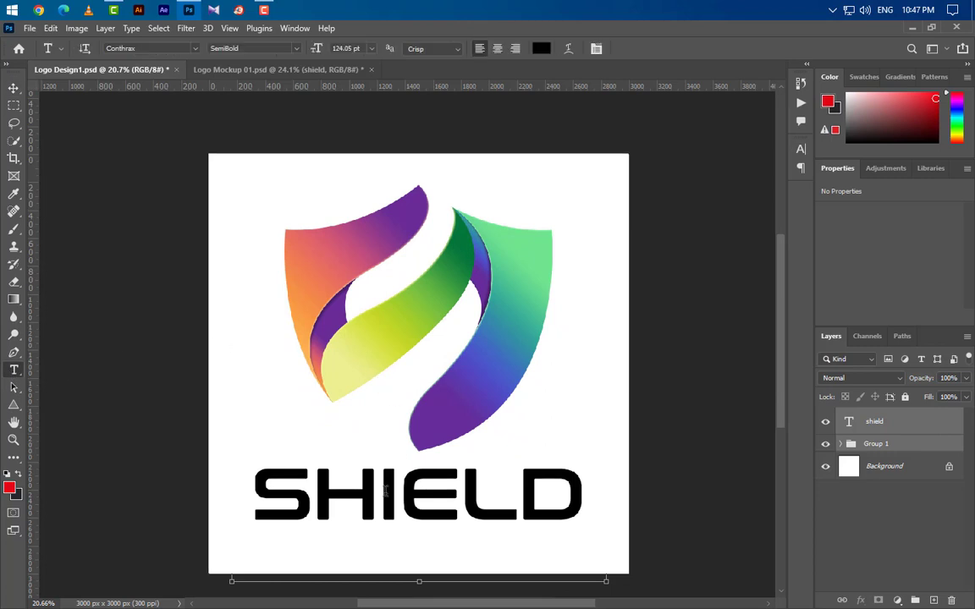
pyautogui.click(294, 549)
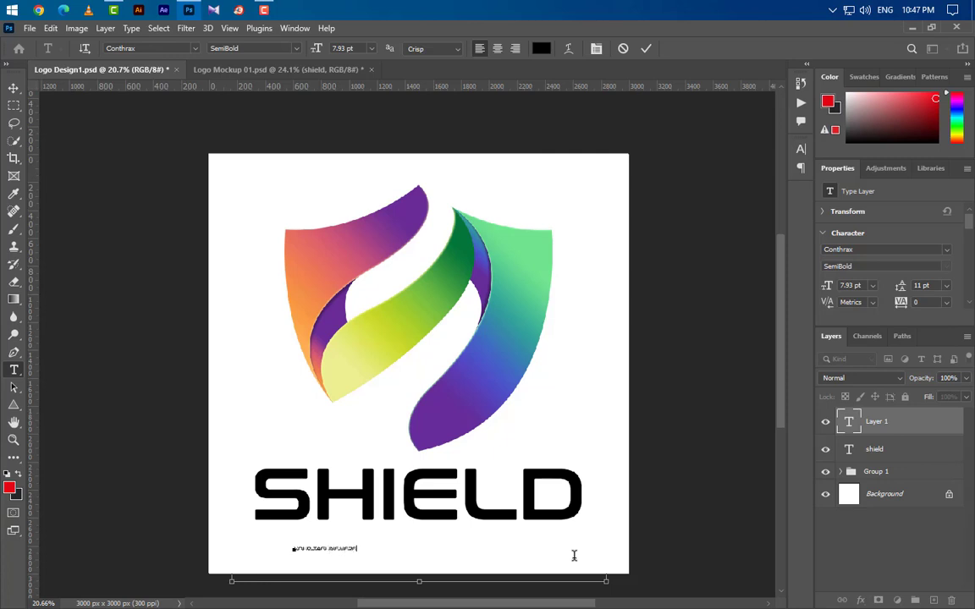
pyautogui.click(646, 48)
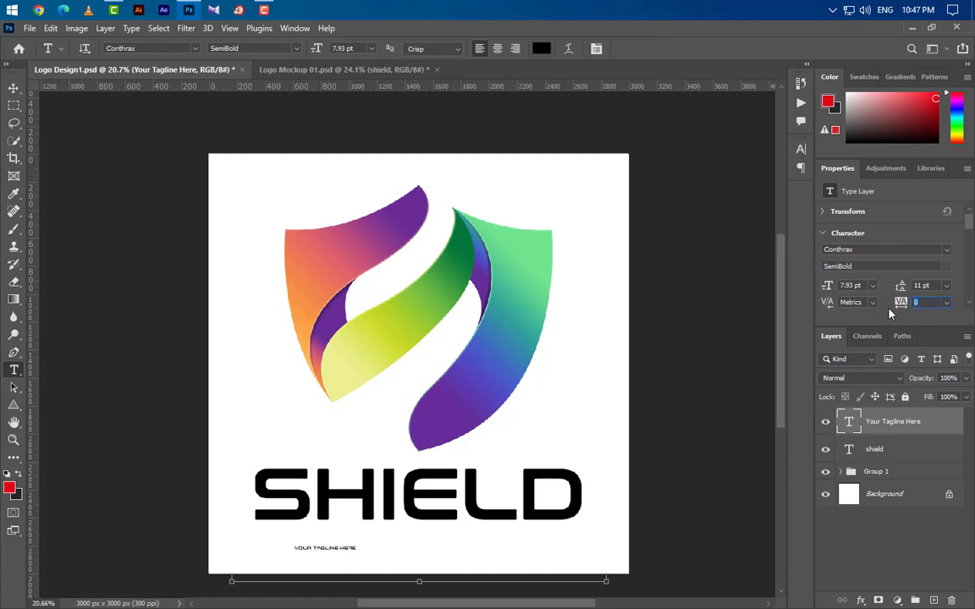
pyautogui.write('250')
pyautogui.press('Return')
# Enlarge the tagline to about 21.6 pt and centre it directly beneath the SHIELD text.
pyautogui.hotkey('ctrl', 't')
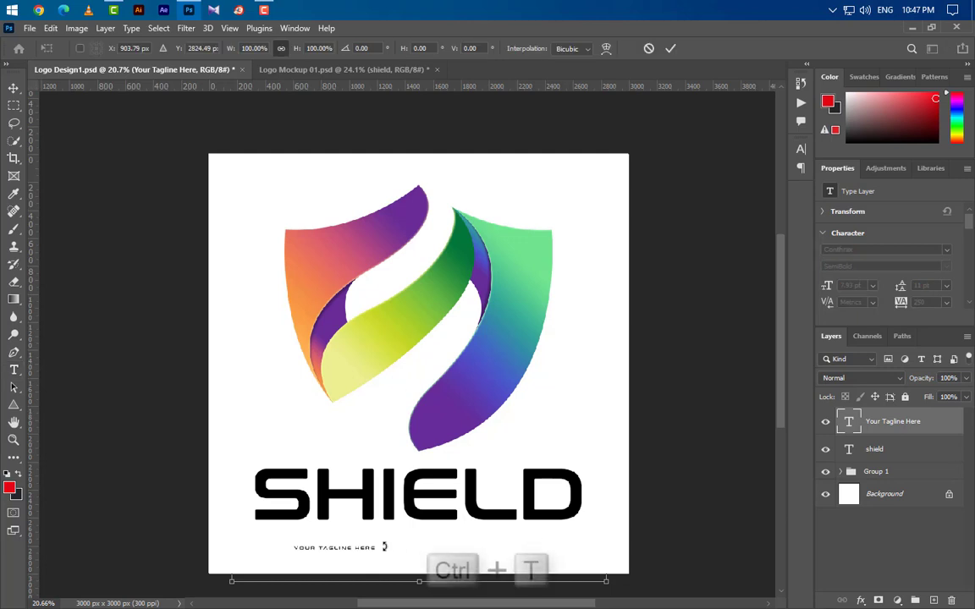
pyautogui.moveTo(385, 547); pyautogui.dragTo(488, 543)
pyautogui.press('Return')
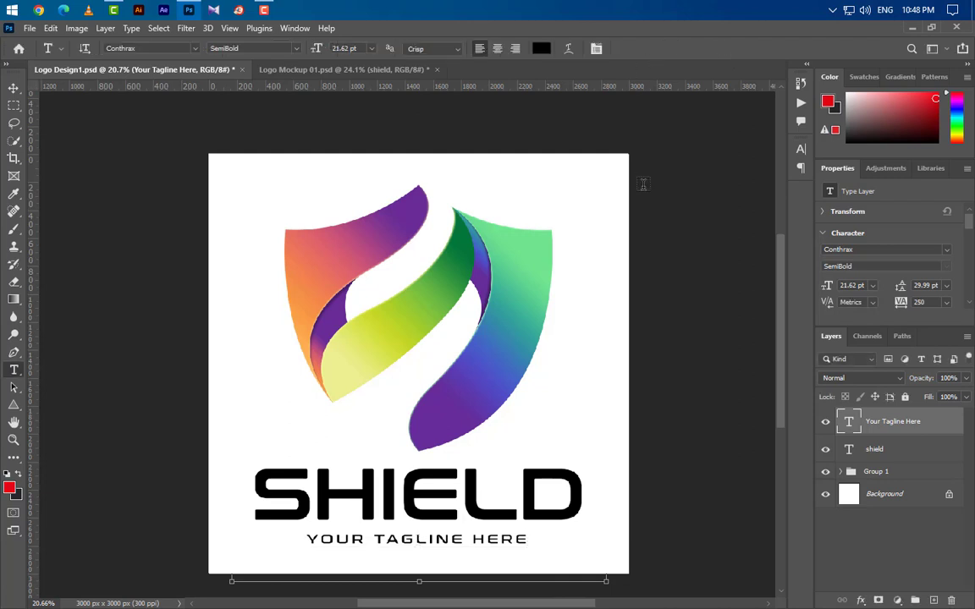
# Draw a red rectangle of about 3082 × 3069 px over the whole canvas, directly above the Background layer.
pyautogui.scroll(-2, 435, 276)
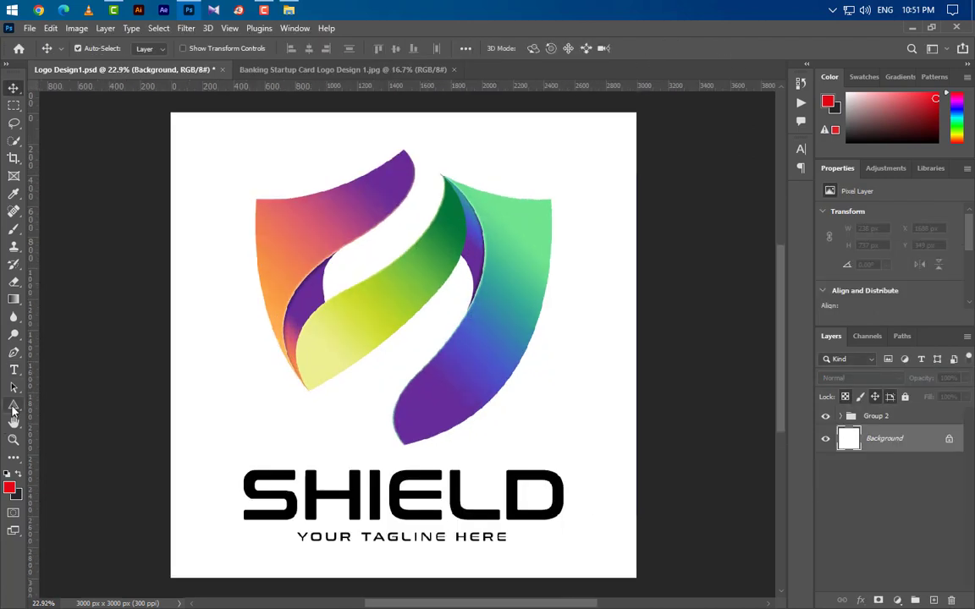
pyautogui.click(14, 404)
pyautogui.click(72, 435)
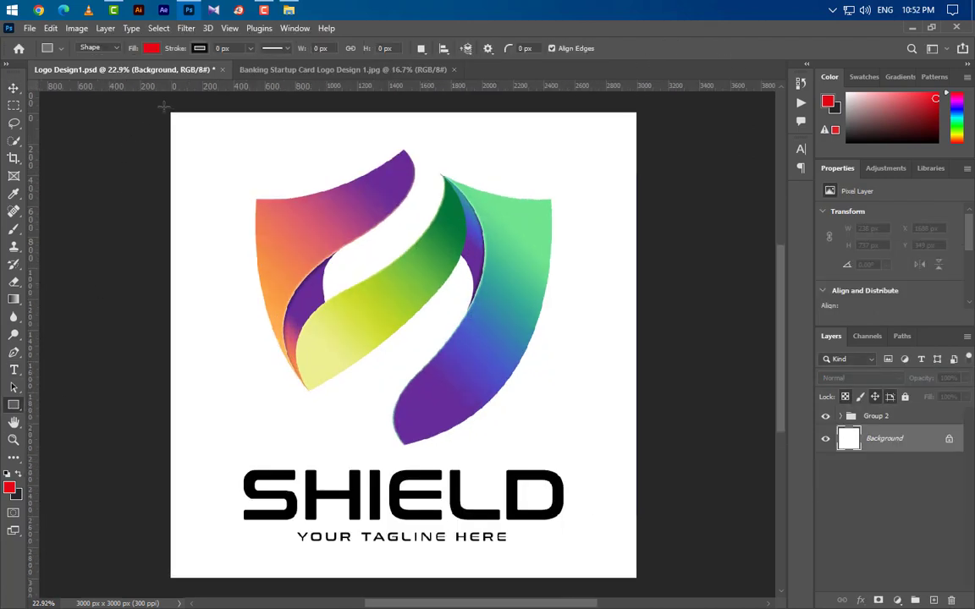
pyautogui.moveTo(163, 106)
pyautogui.mouseDown()
pyautogui.moveTo(639, 542)
pyautogui.moveTo(664, 571)
pyautogui.moveTo(643, 583)
pyautogui.mouseUp()
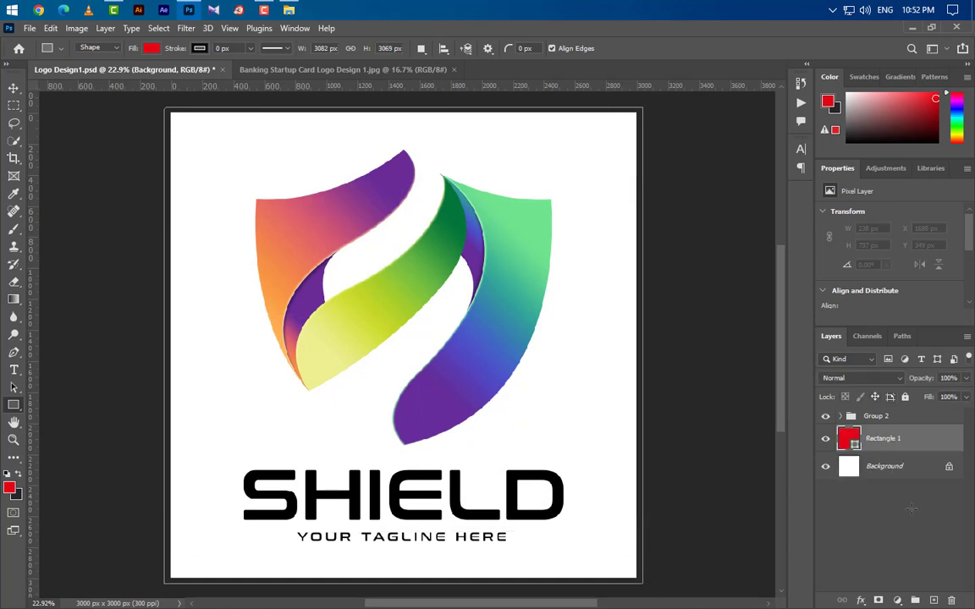
# Recolour the red background rectangle black by sampling the colour from the SHIELD lettering.
pyautogui.doubleClick(854, 446)
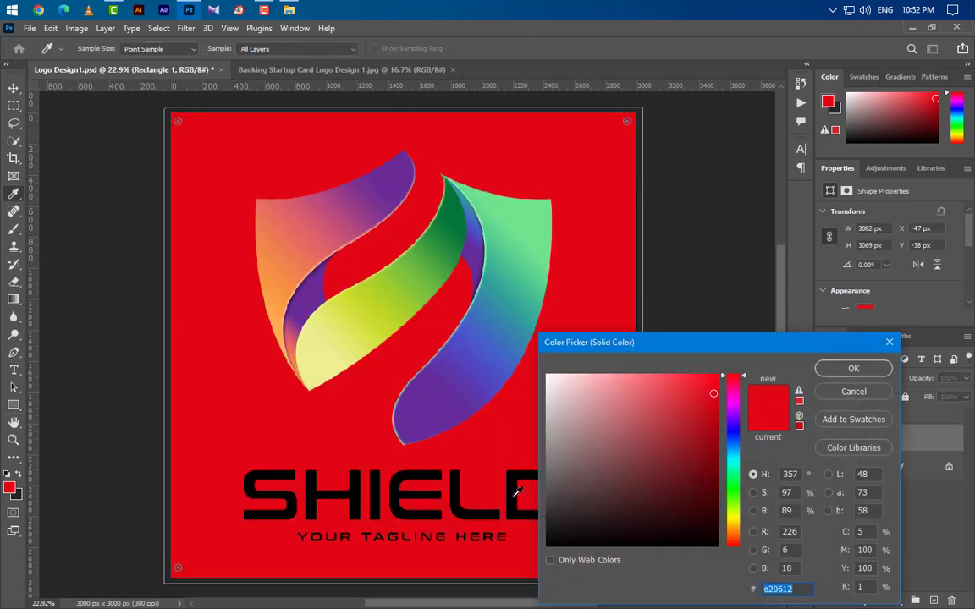
pyautogui.click(511, 497)
pyautogui.click(854, 369)
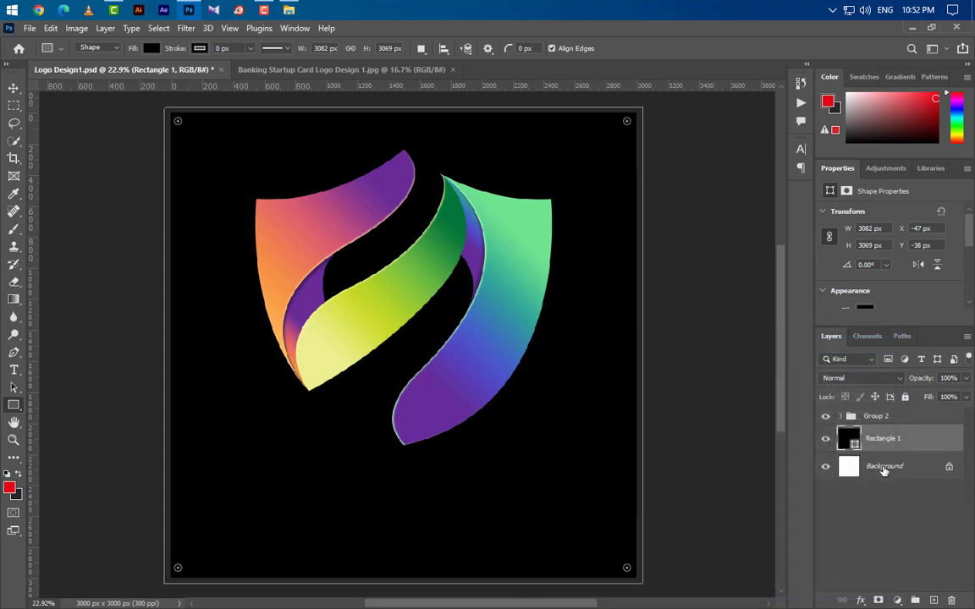
# Set the colour of both the tagline and shield text layers in Group 2 to light grey #e3e2e2.
pyautogui.click(843, 417)
pyautogui.click(843, 416)
pyautogui.click(881, 440)
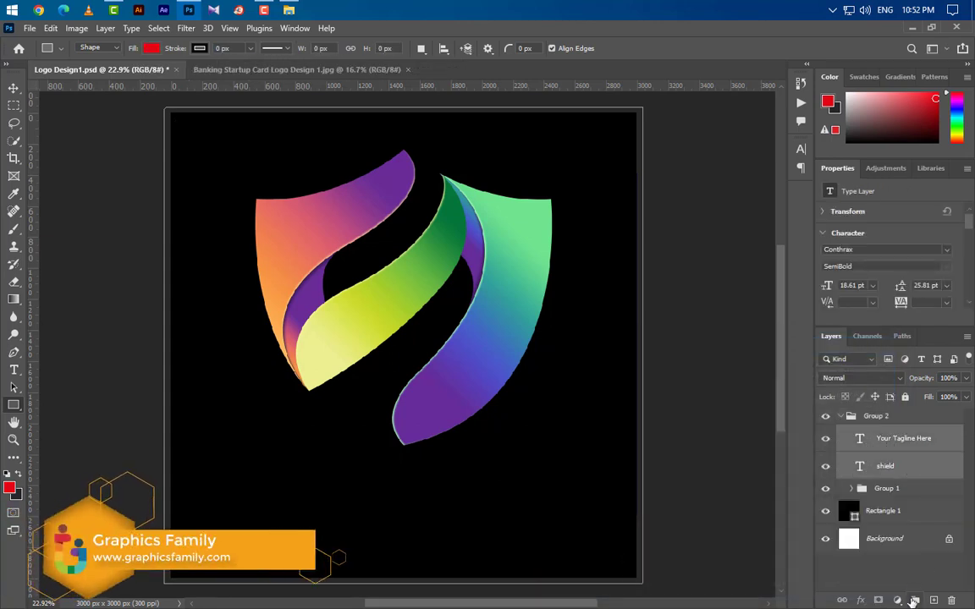
pyautogui.keyDown('shift'); pyautogui.click(912, 476); pyautogui.keyUp('shift')
pyautogui.scroll(-1, 912, 282)
pyautogui.click(931, 275)
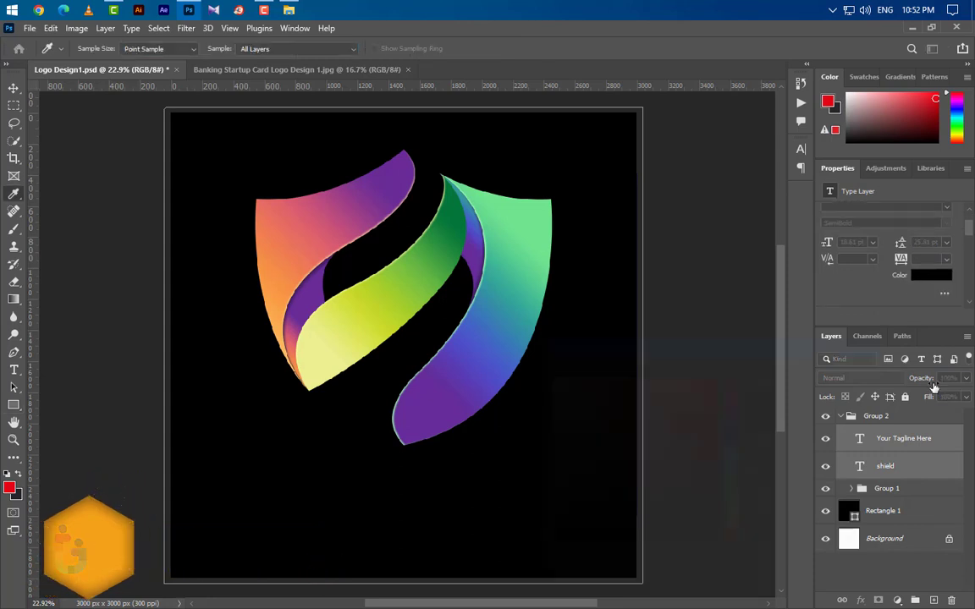
pyautogui.click(547, 392)
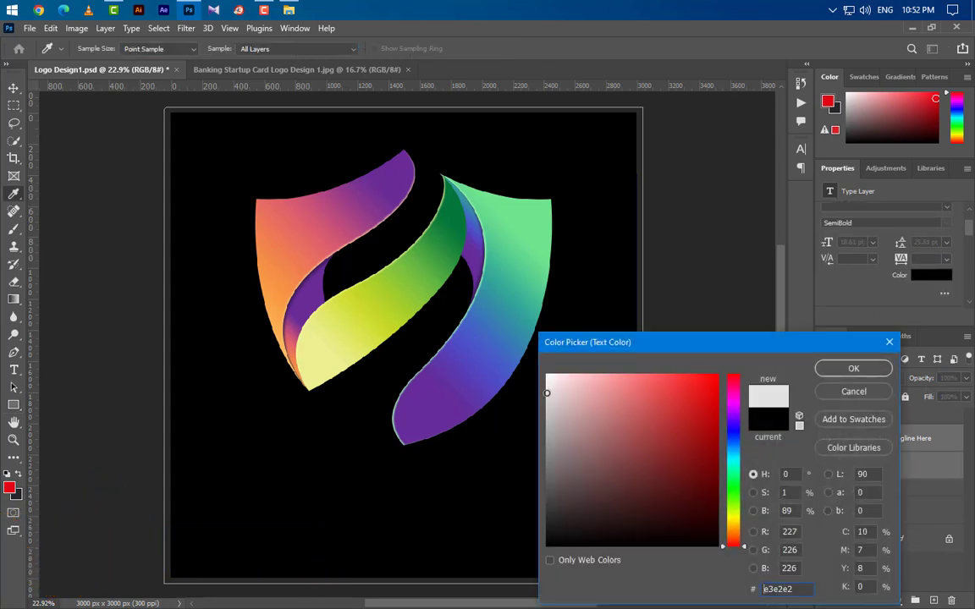
pyautogui.click(854, 369)
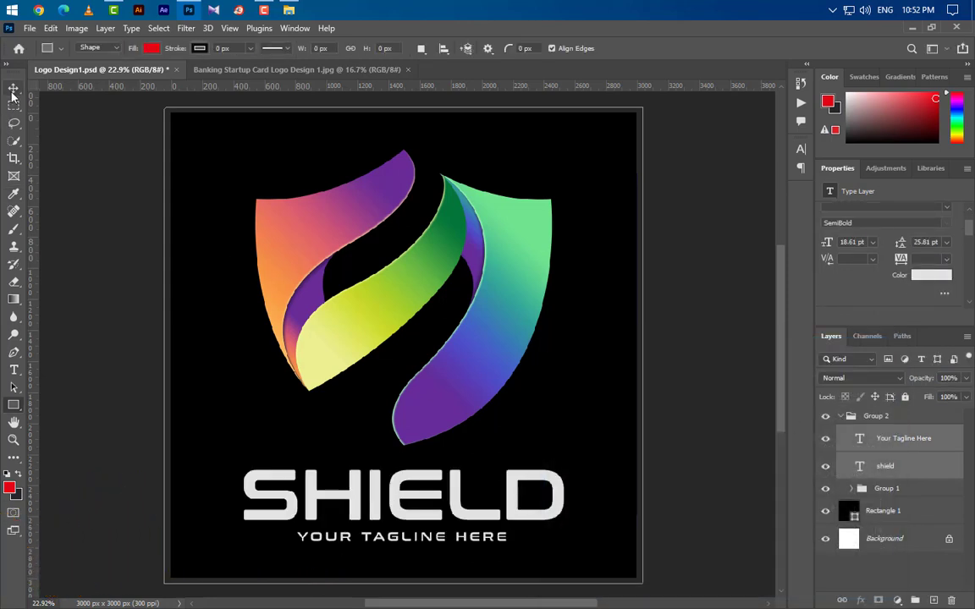
pyautogui.press('v')
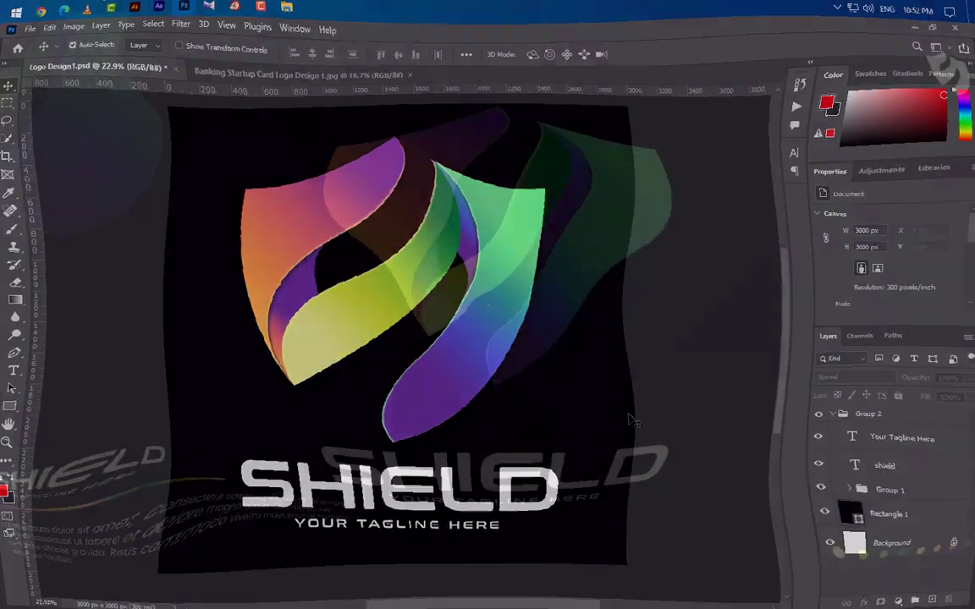